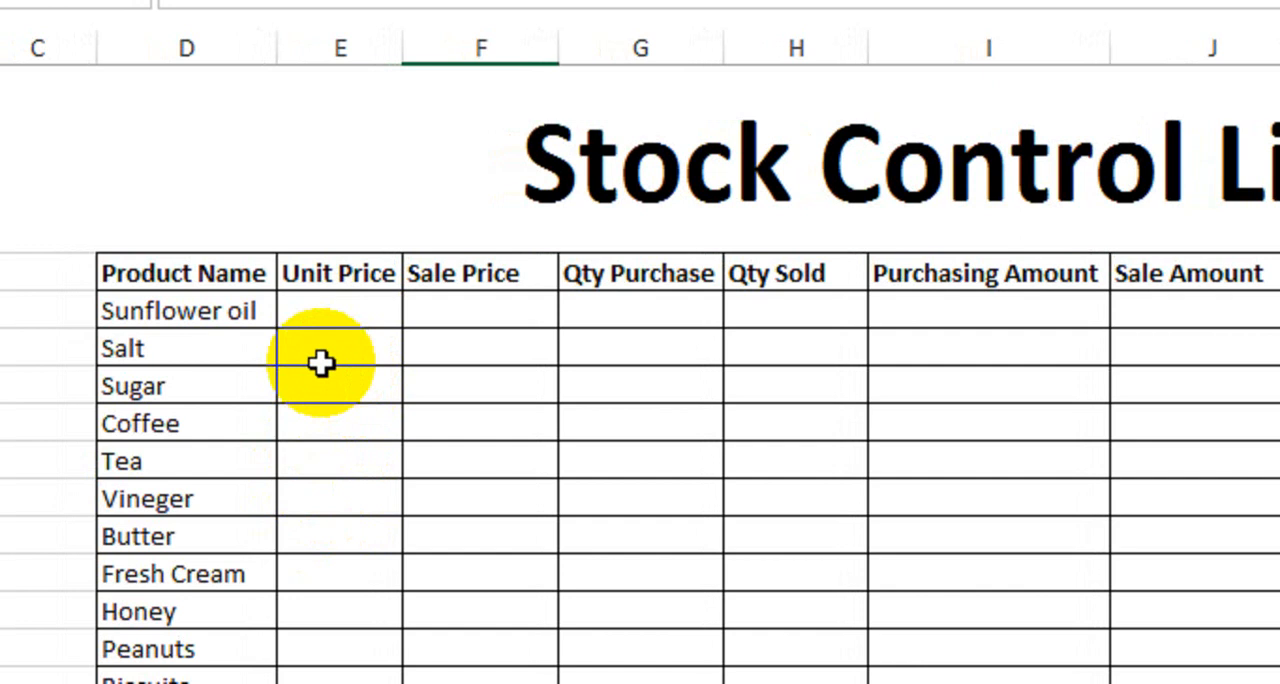
# Examine the stock table's column headings from Product Name to Record and the list of products from Sunflower oil to Tissue Paper.
pyautogui.moveTo(213, 272); pyautogui.dragTo(211, 423)
pyautogui.moveTo(318, 423); pyautogui.dragTo(323, 681)
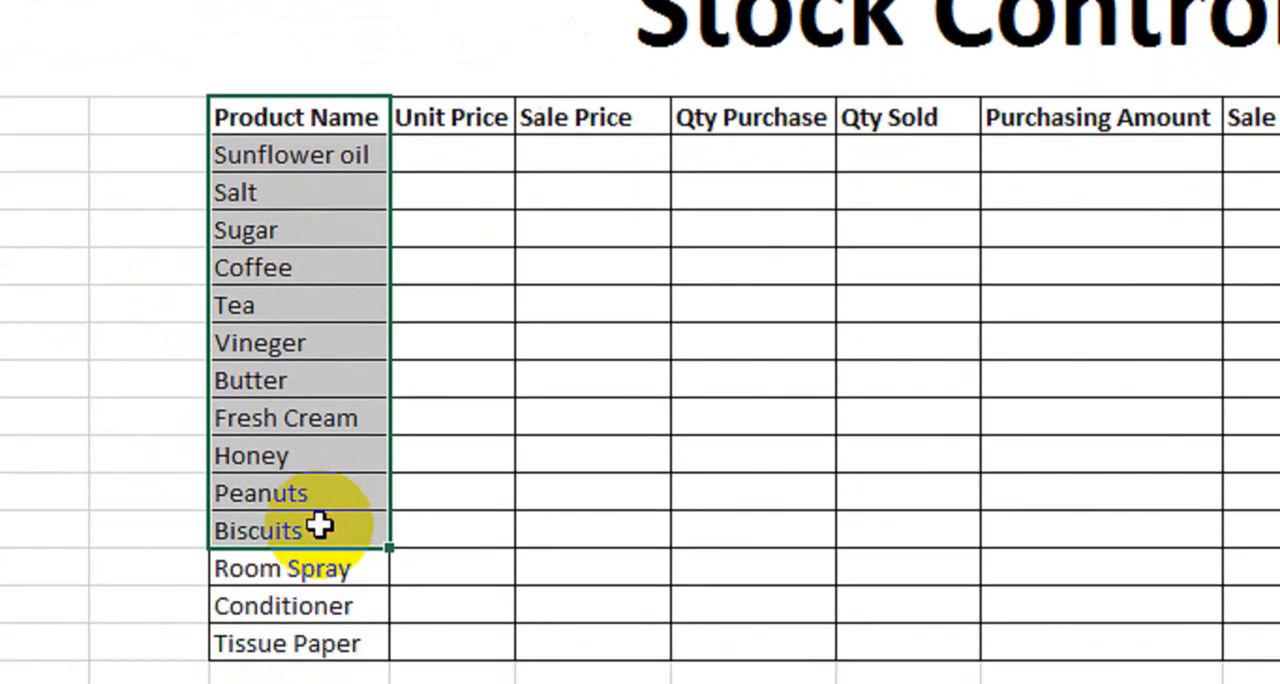
pyautogui.moveTo(450, 123); pyautogui.dragTo(466, 403)
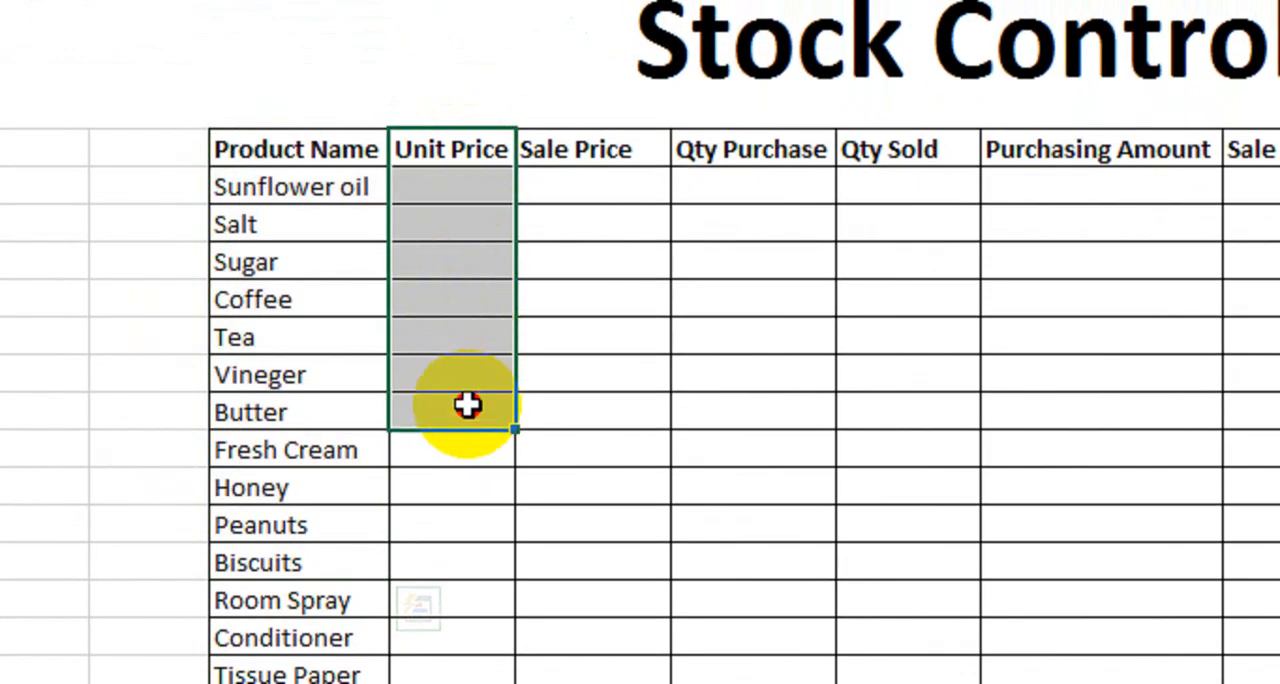
pyautogui.moveTo(583, 150); pyautogui.dragTo(617, 329)
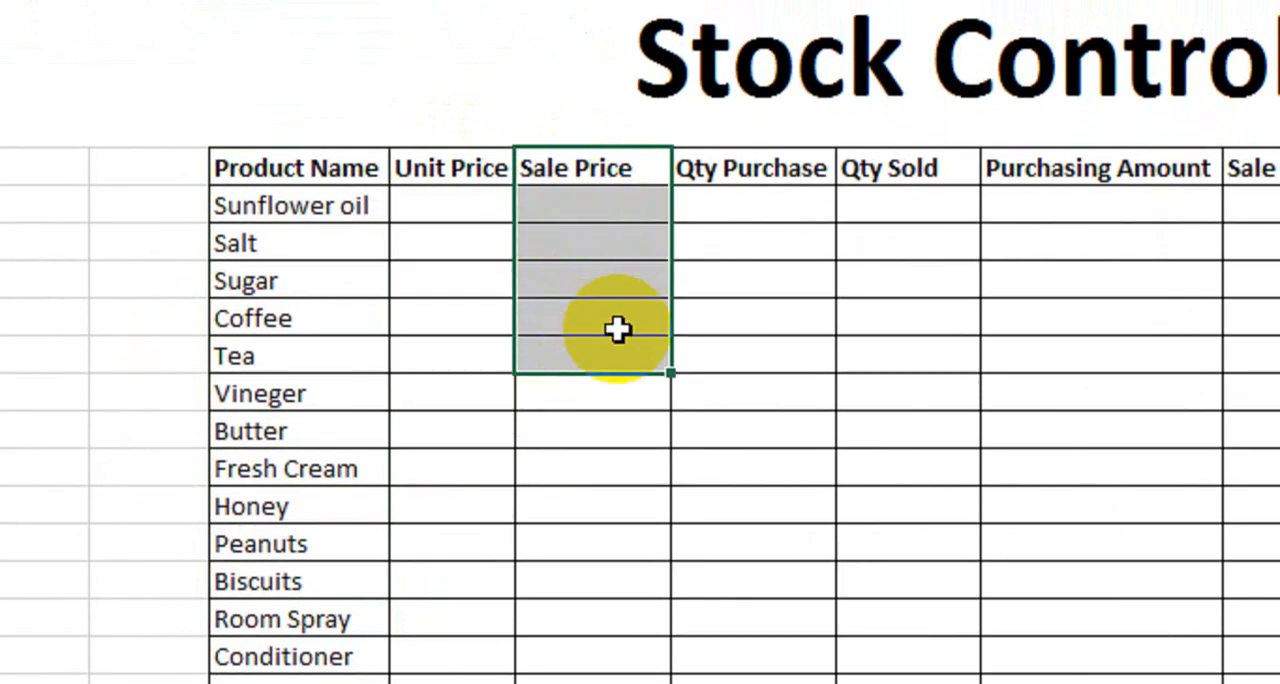
pyautogui.moveTo(750, 168); pyautogui.dragTo(790, 318)
pyautogui.moveTo(888, 168); pyautogui.dragTo(983, 265)
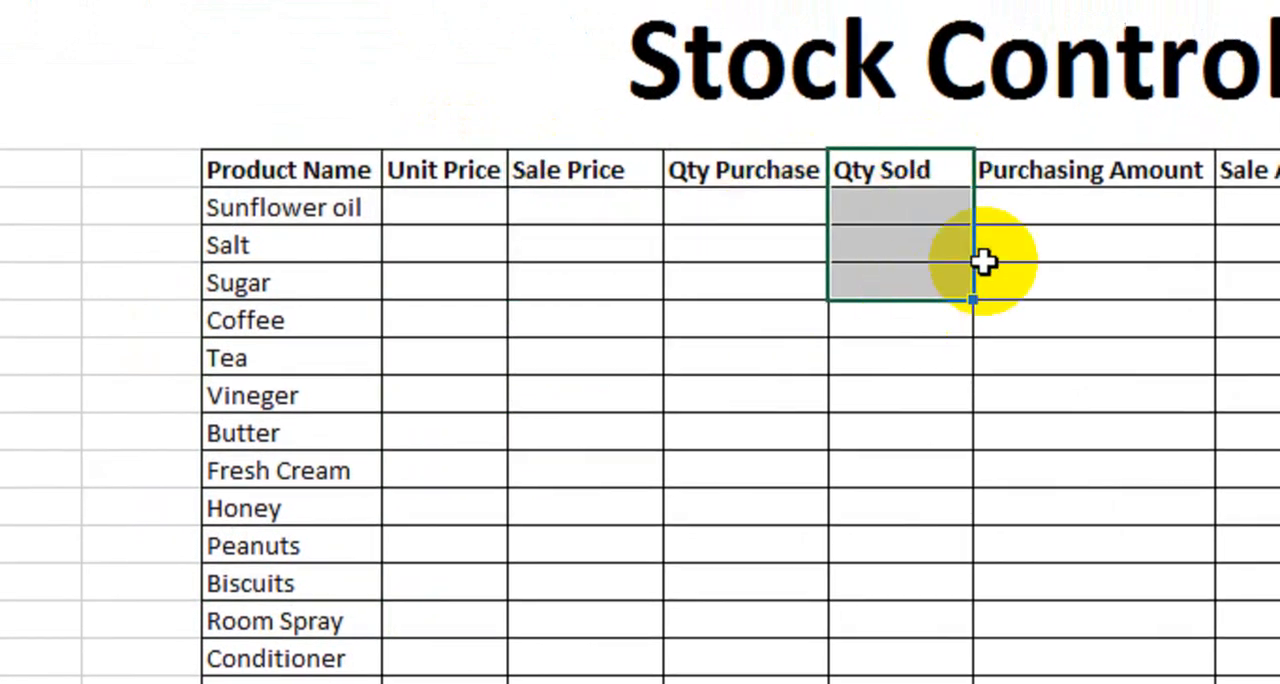
pyautogui.moveTo(1035, 183); pyautogui.dragTo(1029, 320)
pyautogui.moveTo(1220, 170); pyautogui.dragTo(1279, 295)
pyautogui.moveTo(1049, 186); pyautogui.dragTo(1050, 311)
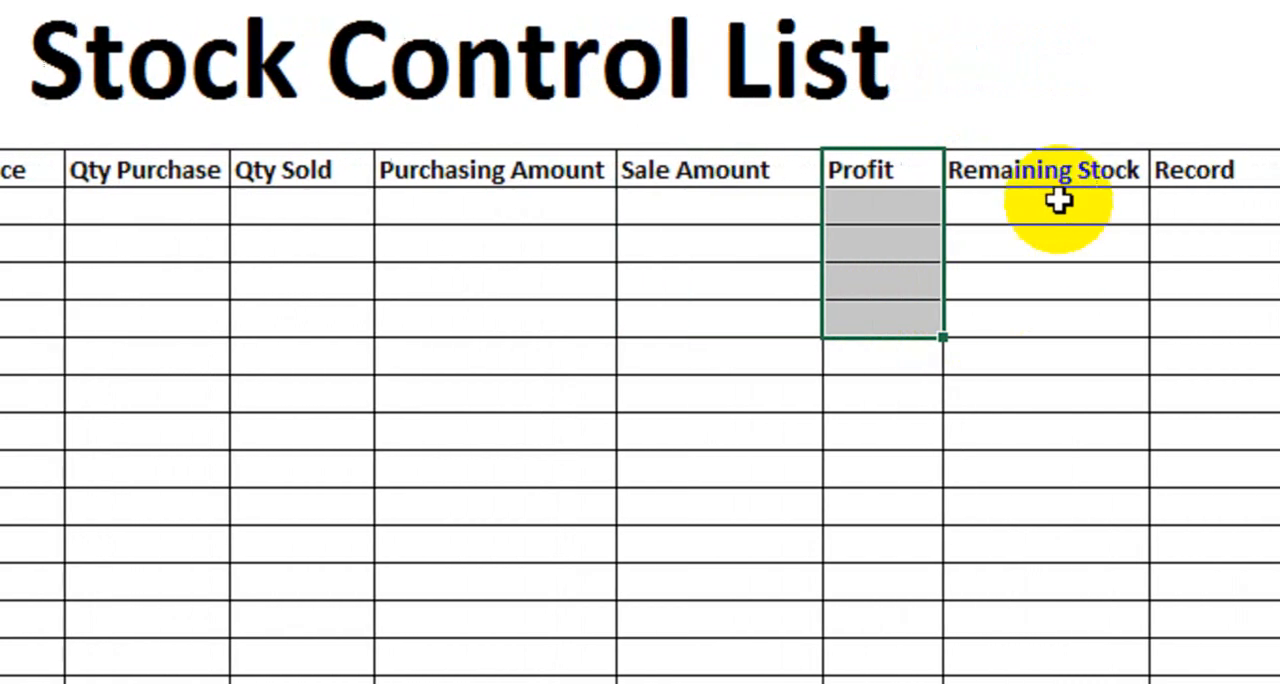
pyautogui.moveTo(1227, 200); pyautogui.dragTo(1236, 323)
pyautogui.moveTo(1152, 191); pyautogui.dragTo(1151, 366)
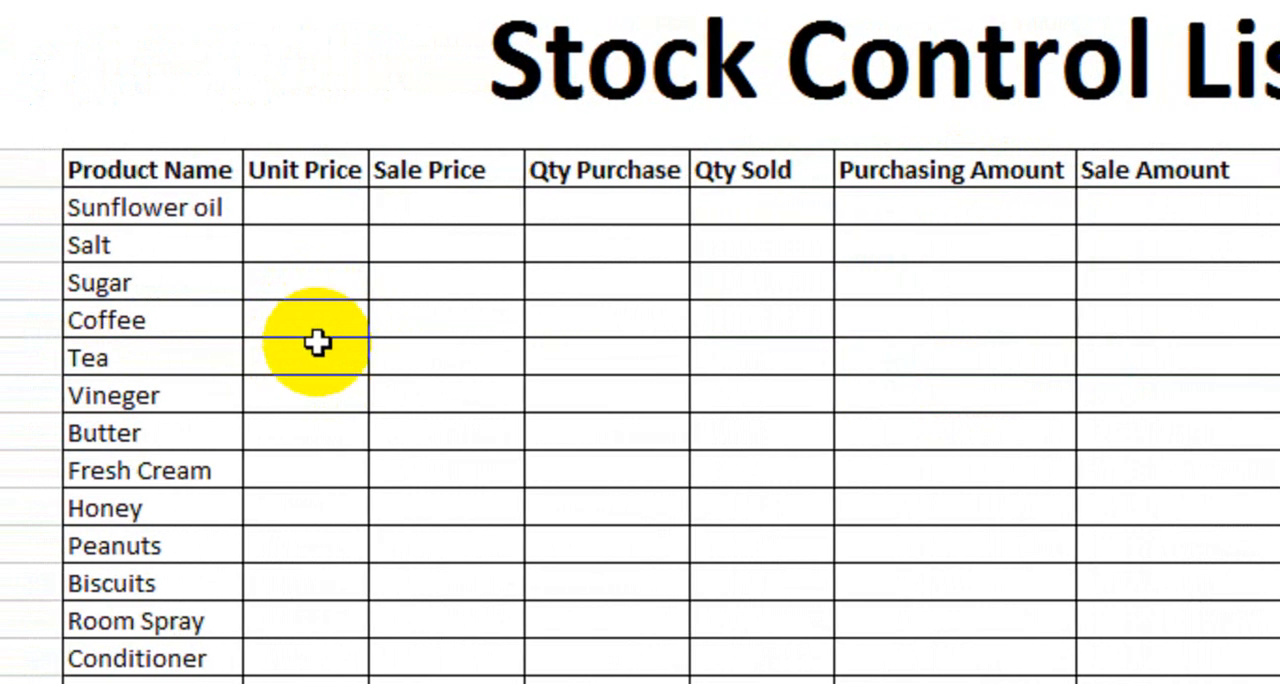
pyautogui.moveTo(181, 209); pyautogui.dragTo(178, 553)
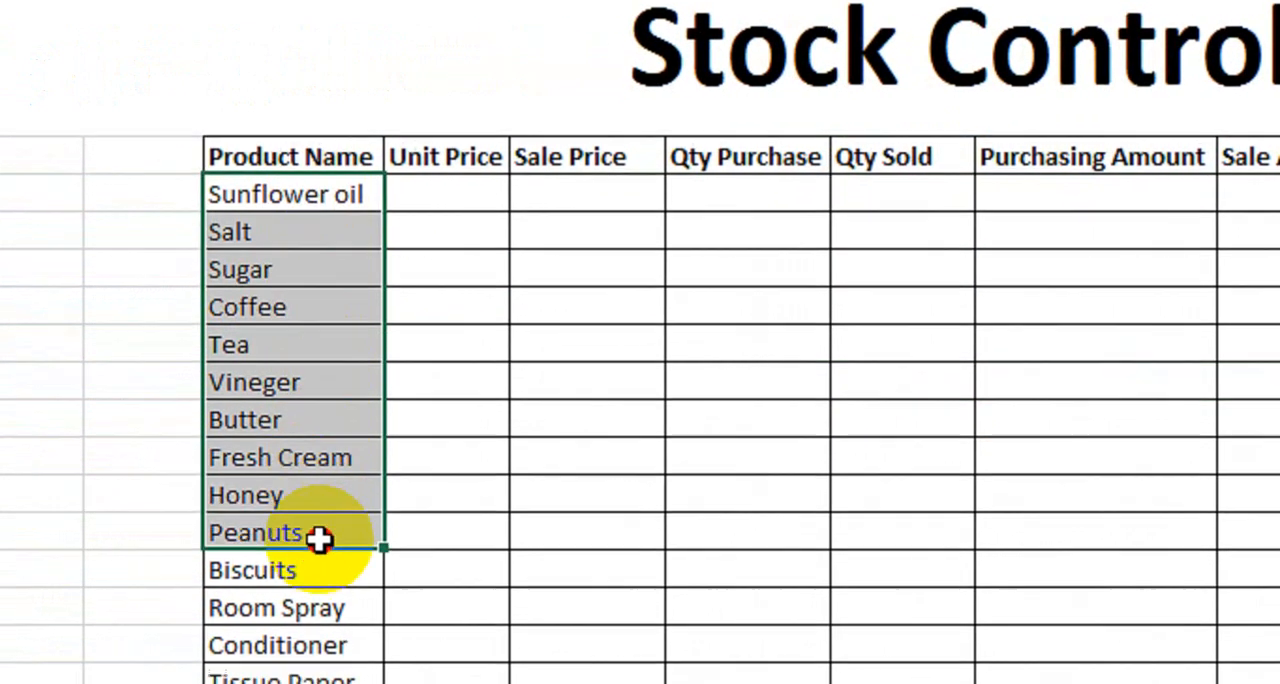
pyautogui.moveTo(318, 540); pyautogui.dragTo(317, 671)
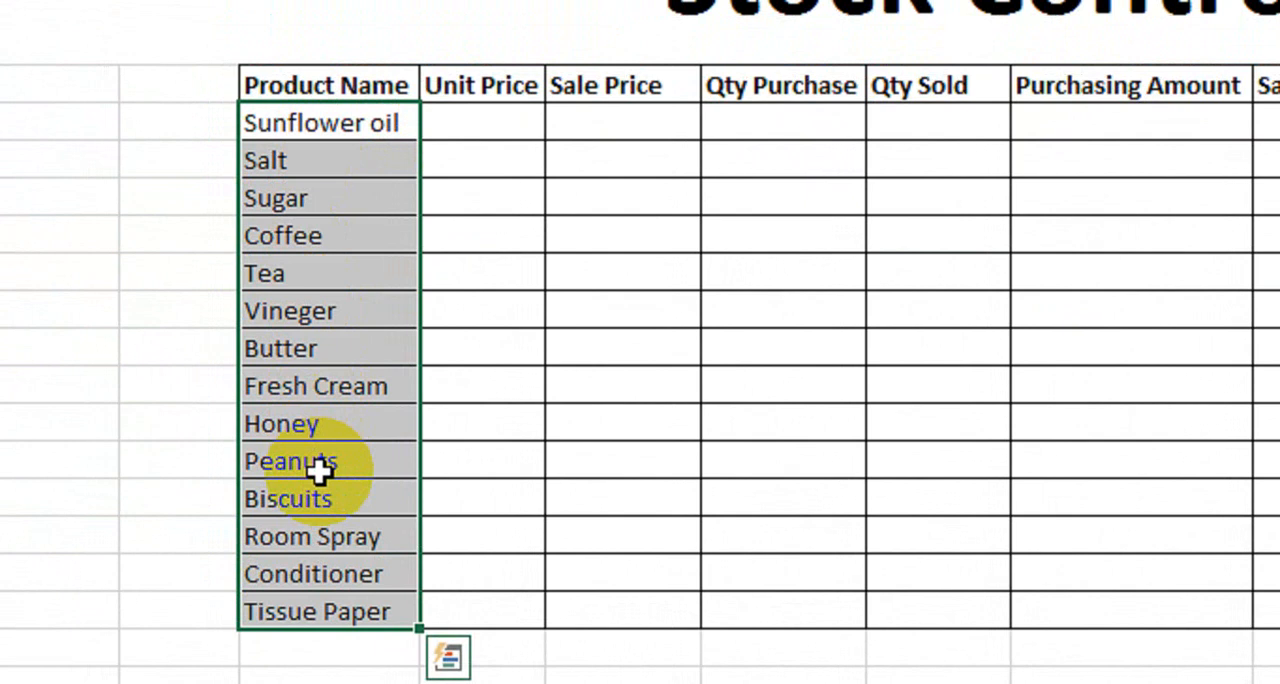
pyautogui.click(810, 232)
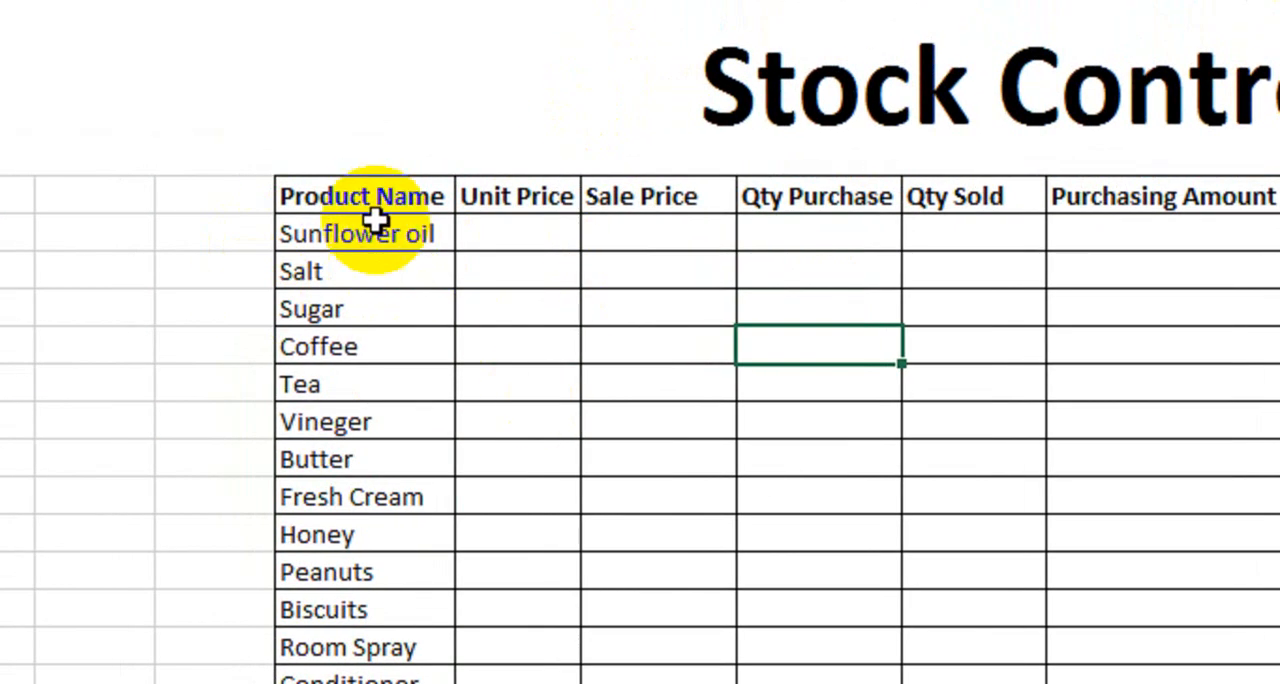
# Format the Stock Control List title with a dark grey fill and yellow text.
pyautogui.click(340, 103)
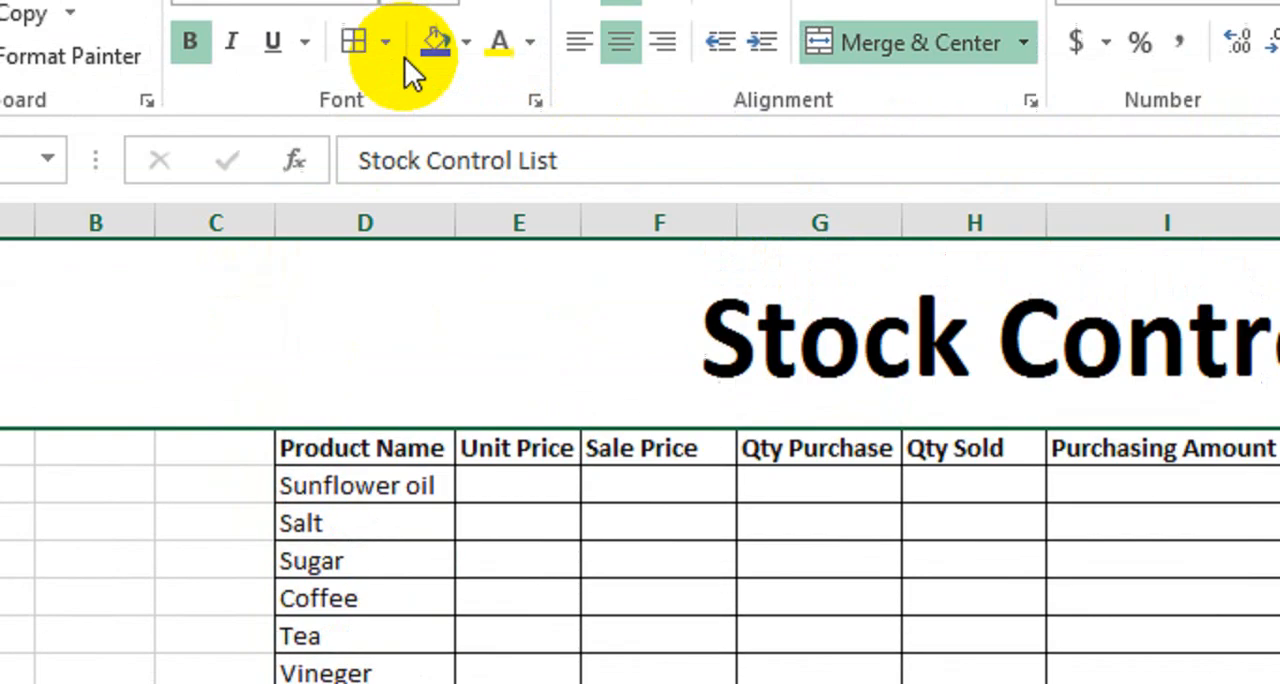
pyautogui.click(434, 44)
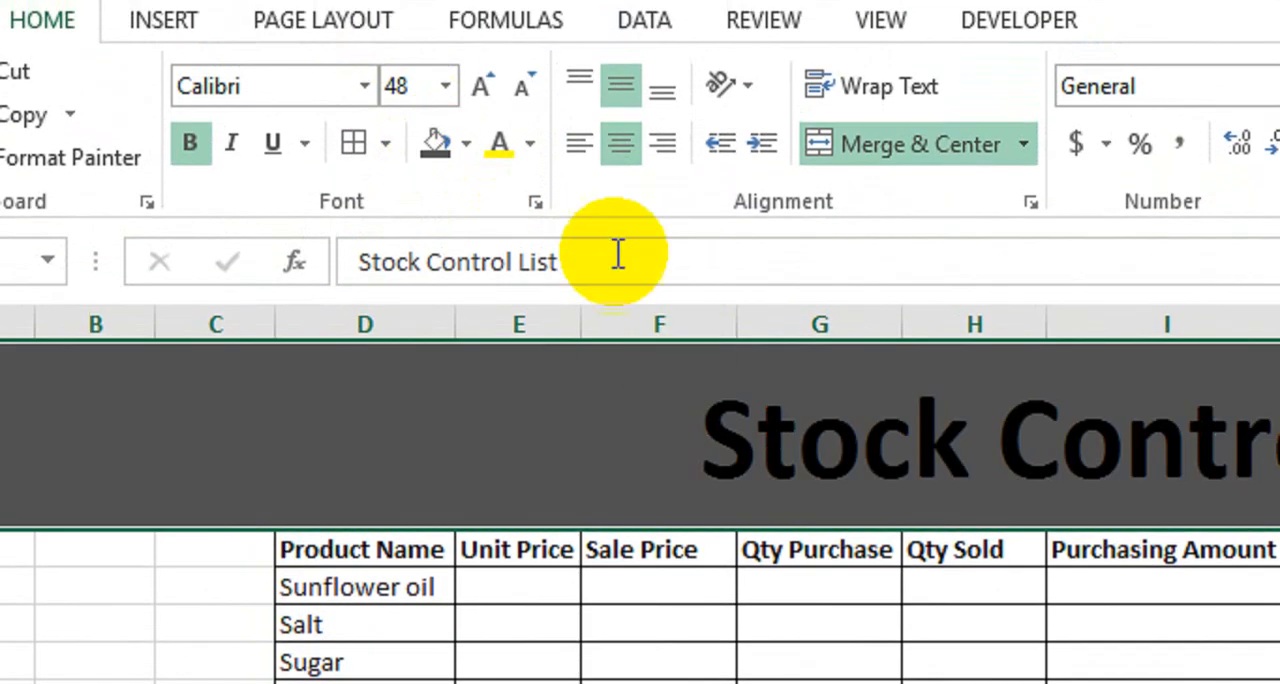
pyautogui.click(512, 50)
# Fill the table's header row, starting at Product Name, with blue.
pyautogui.moveTo(426, 568); pyautogui.dragTo(1279, 574)
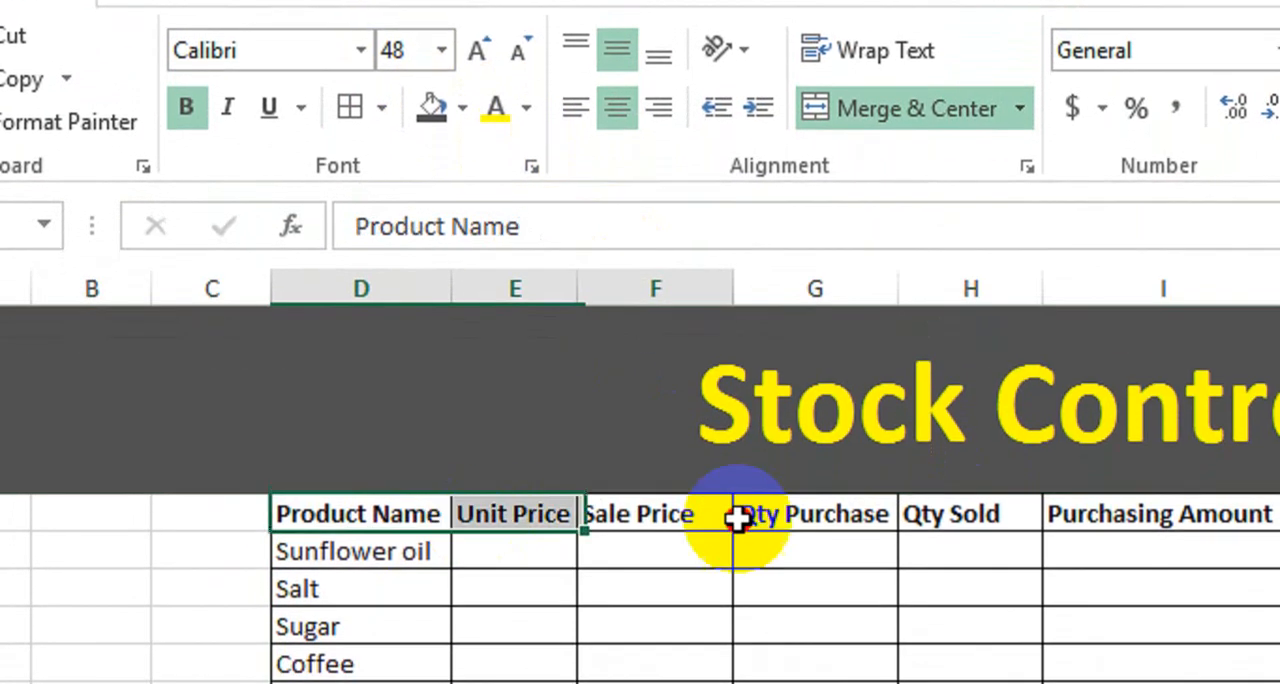
pyautogui.moveTo(1145, 510); pyautogui.dragTo(1178, 512)
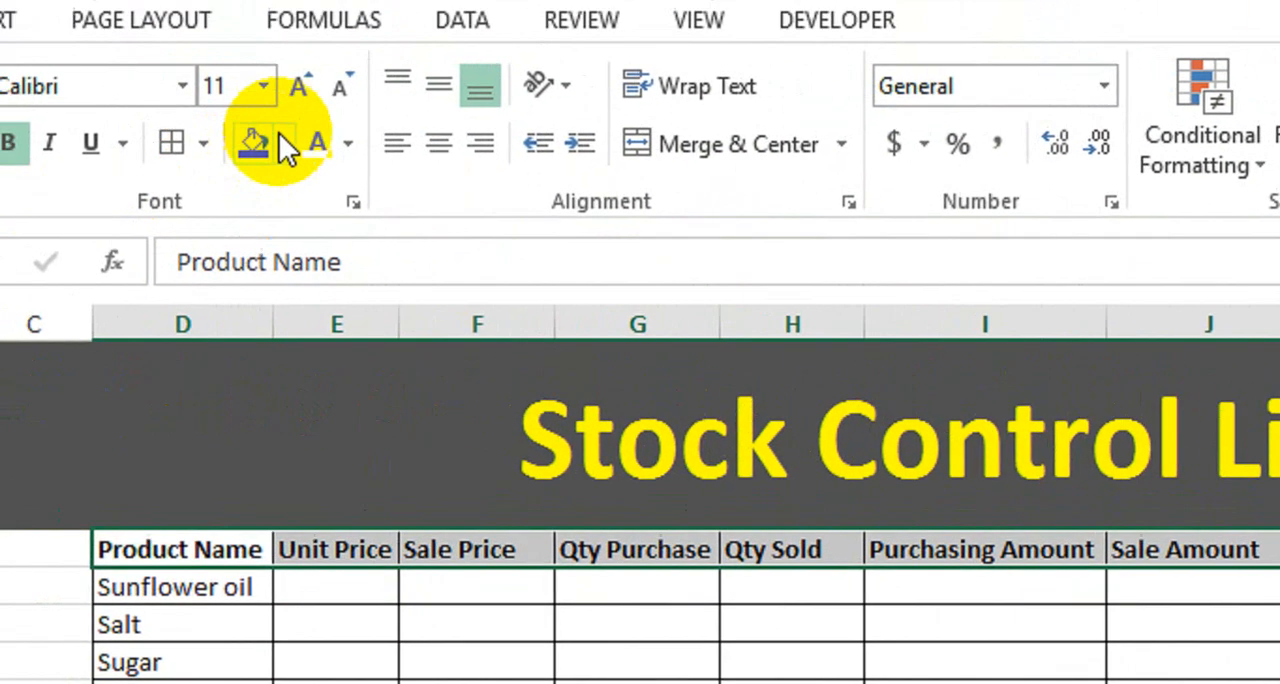
pyautogui.click(318, 176)
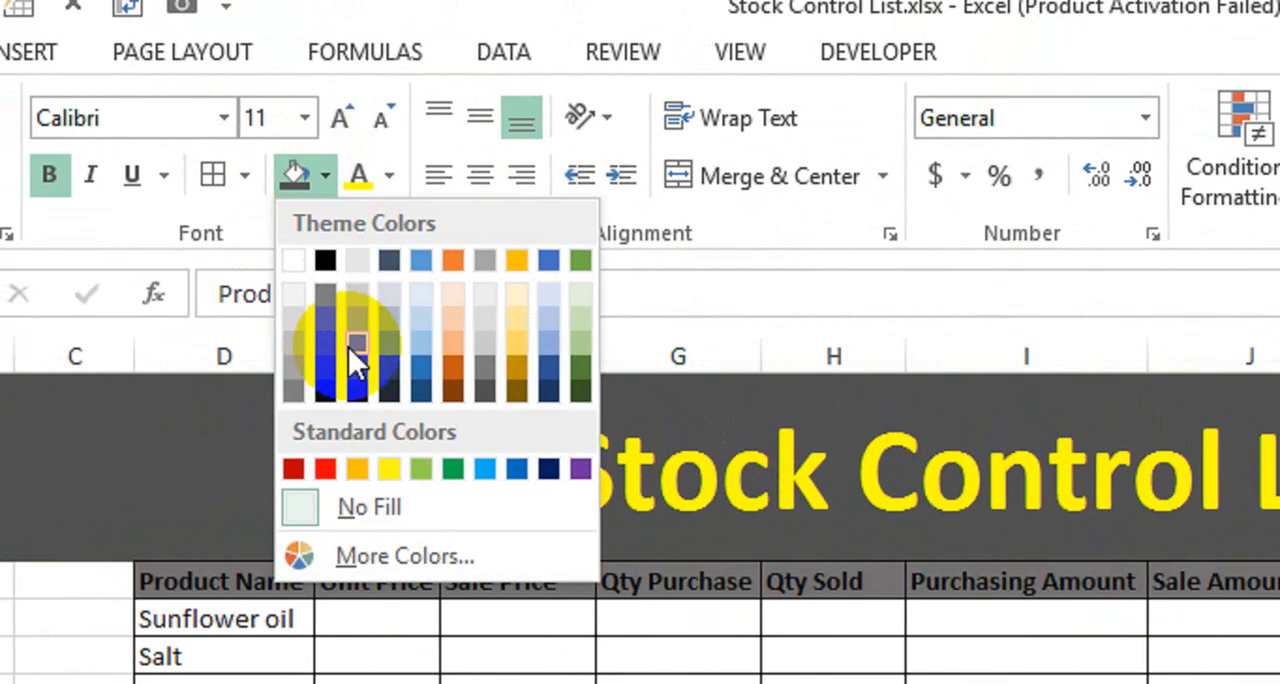
pyautogui.click(416, 378)
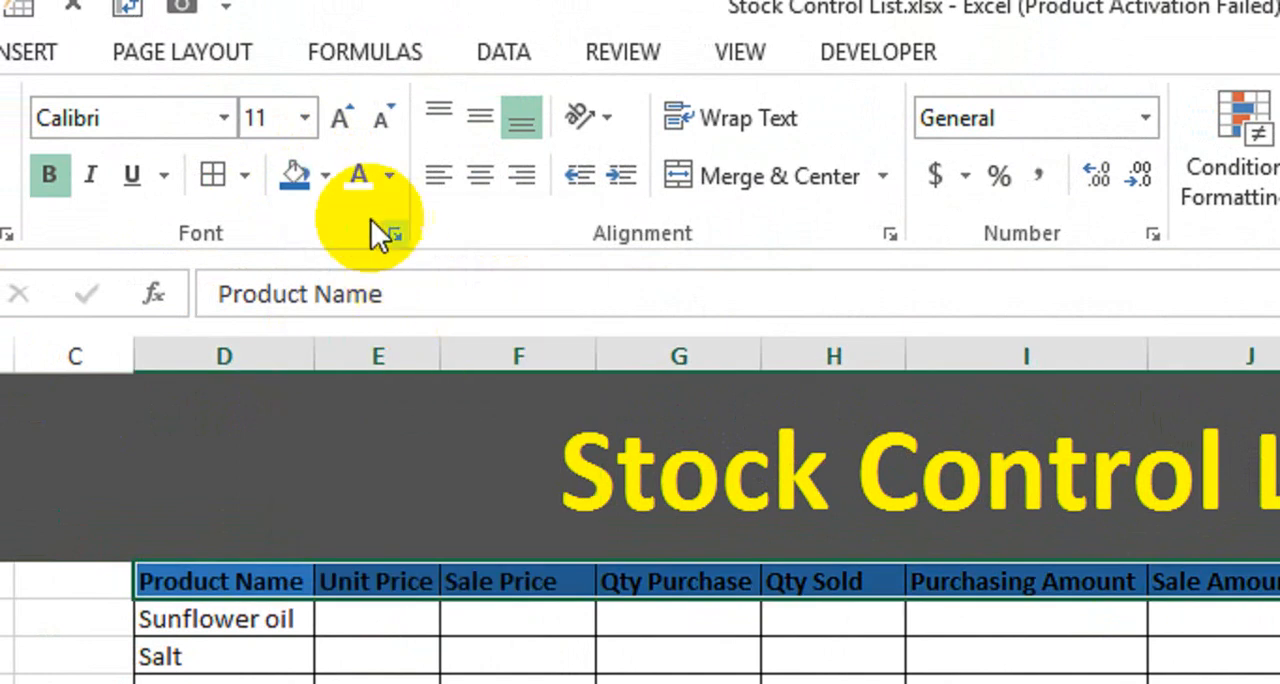
pyautogui.click(520, 534)
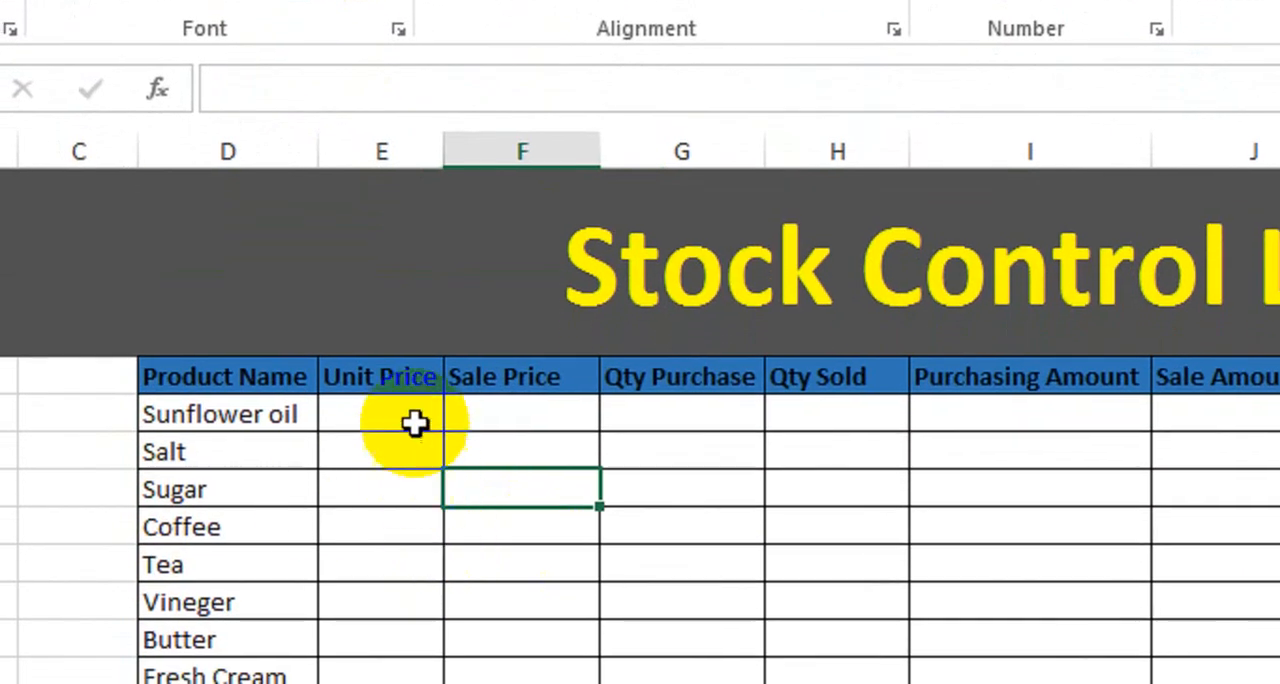
# Change the font color of the blue header row to white.
pyautogui.moveTo(266, 376); pyautogui.dragTo(1088, 369)
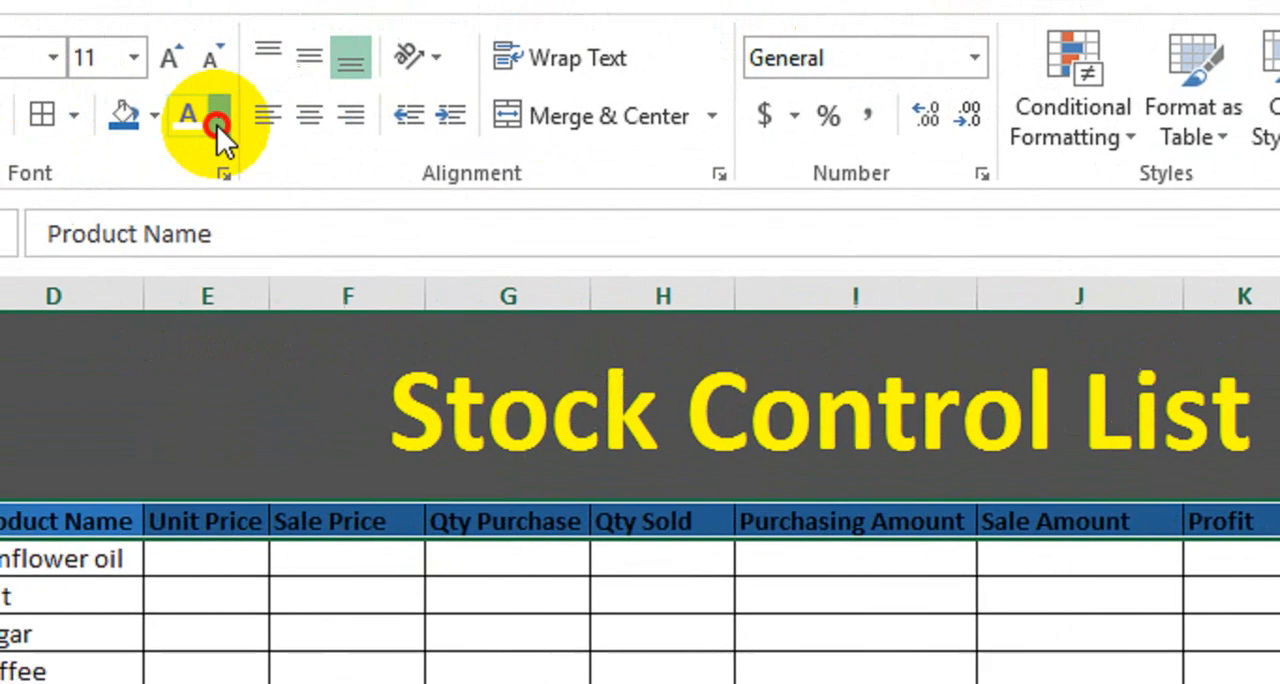
pyautogui.click(217, 125)
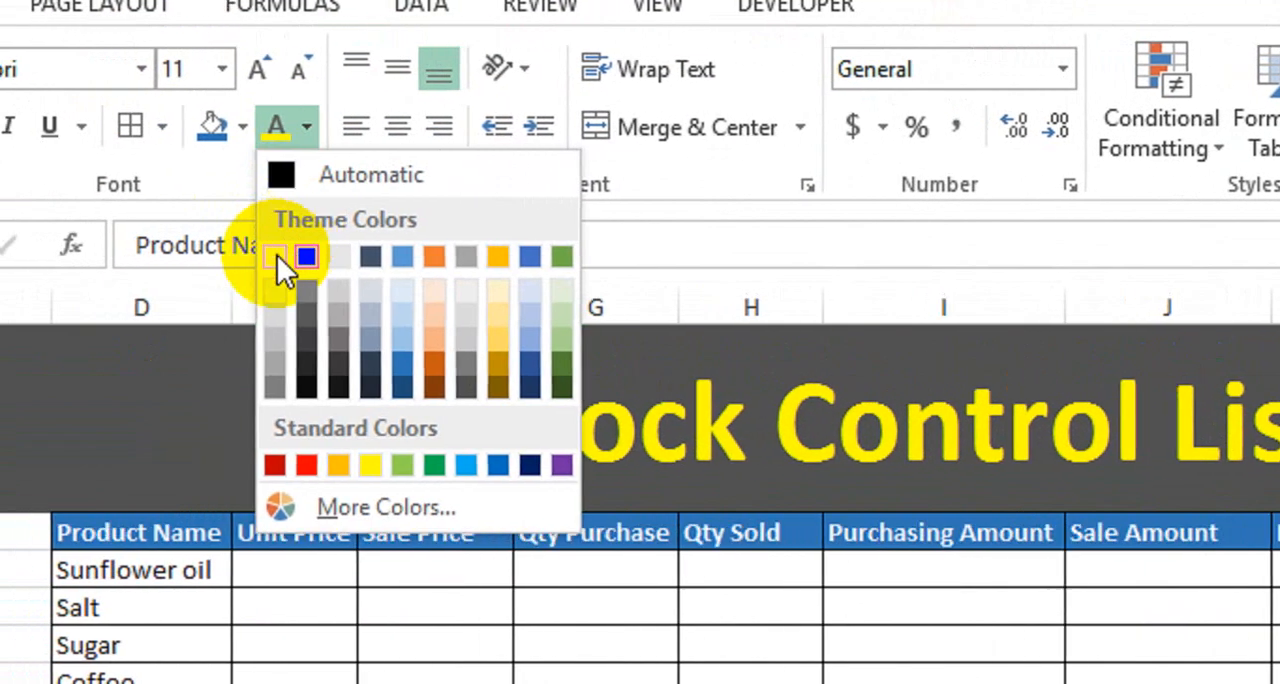
pyautogui.click(181, 247)
pyautogui.click(310, 596)
pyautogui.click(318, 482)
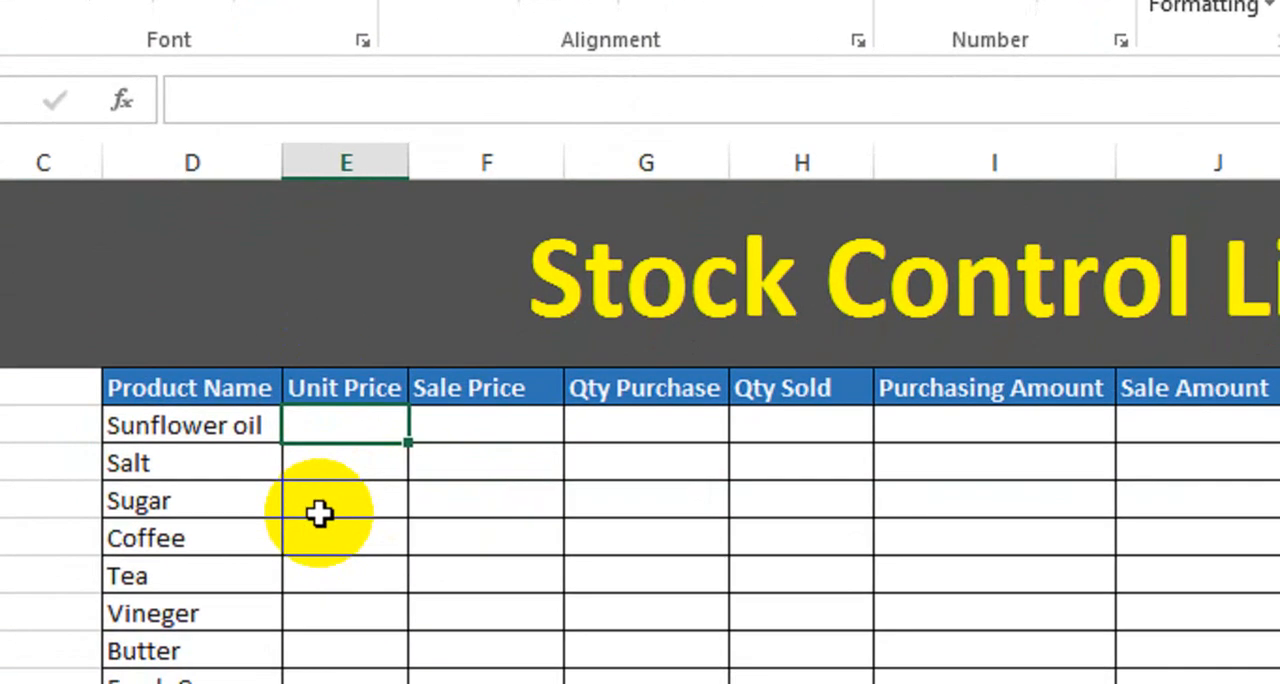
# Enter the unit prices 230 for Sunflower oil, 80 for Salt, 120 for Sugar and 50 for Coffee.
pyautogui.click(235, 449)
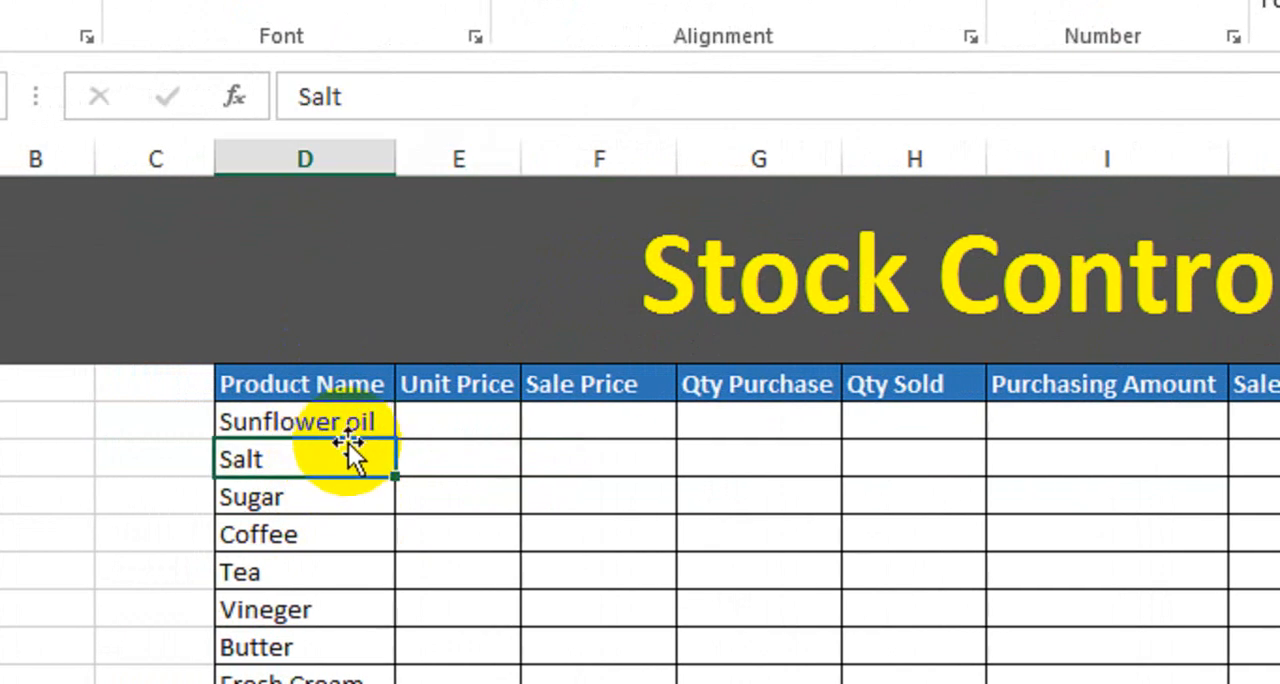
pyautogui.click(434, 418)
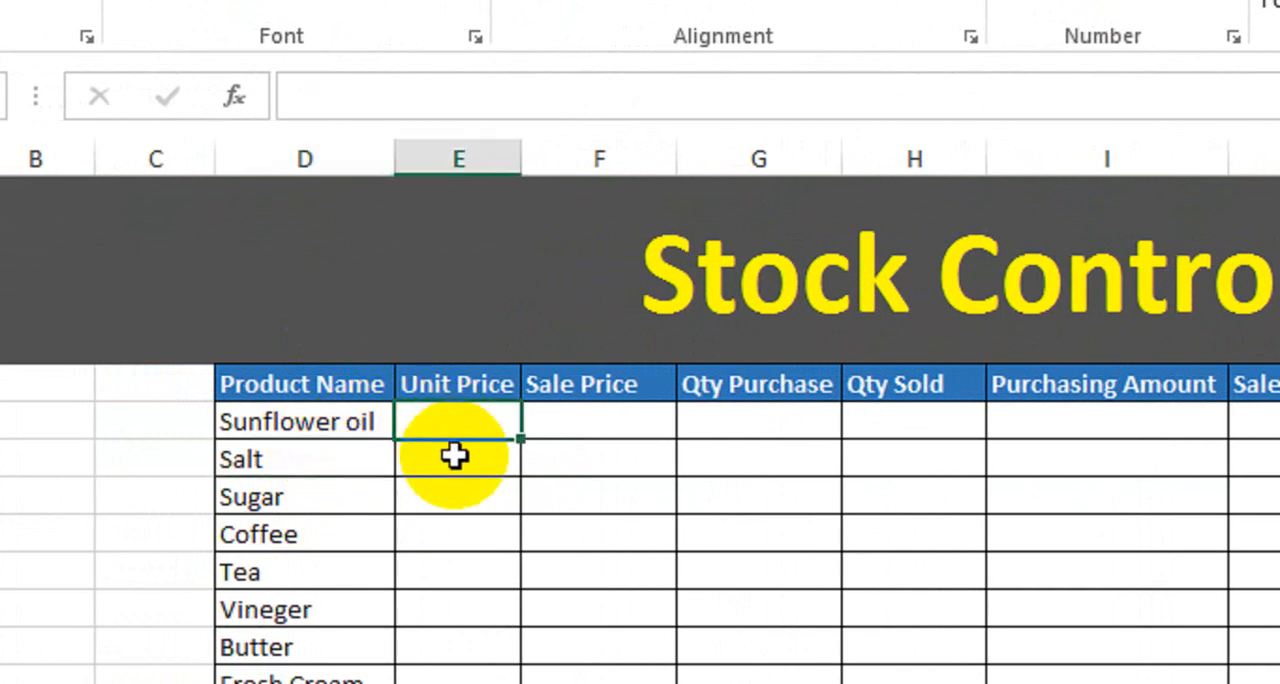
pyautogui.write('230')
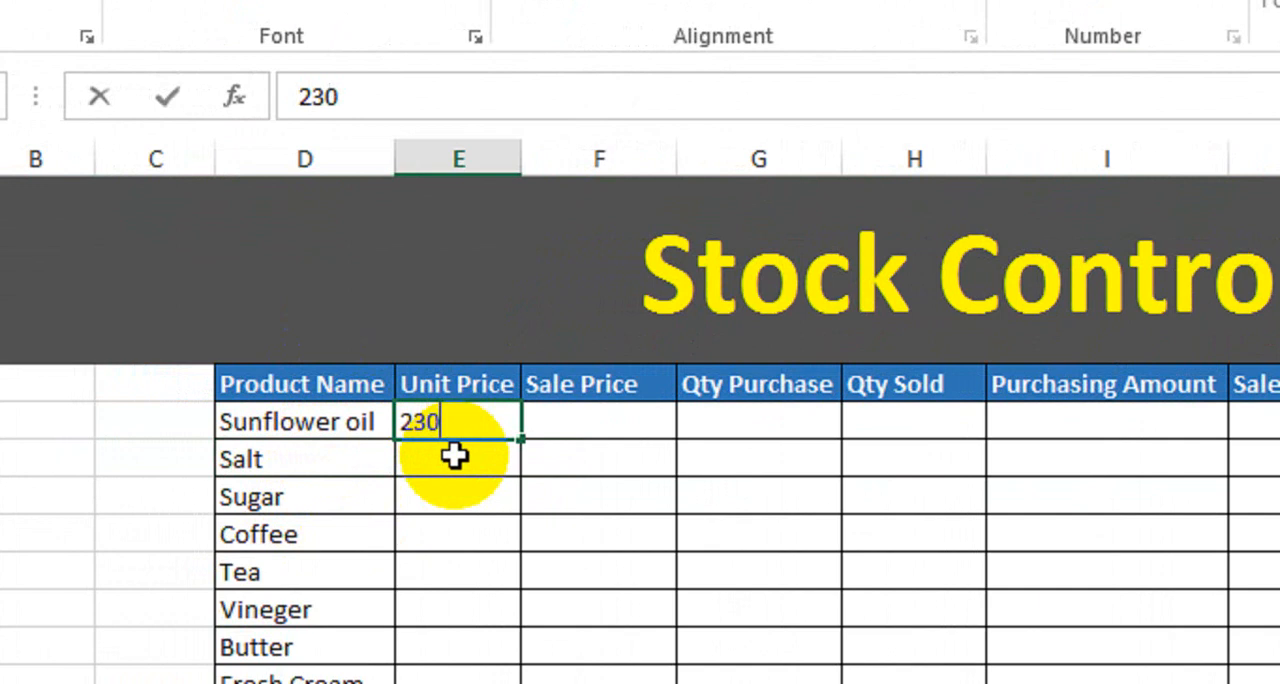
pyautogui.press('Return')
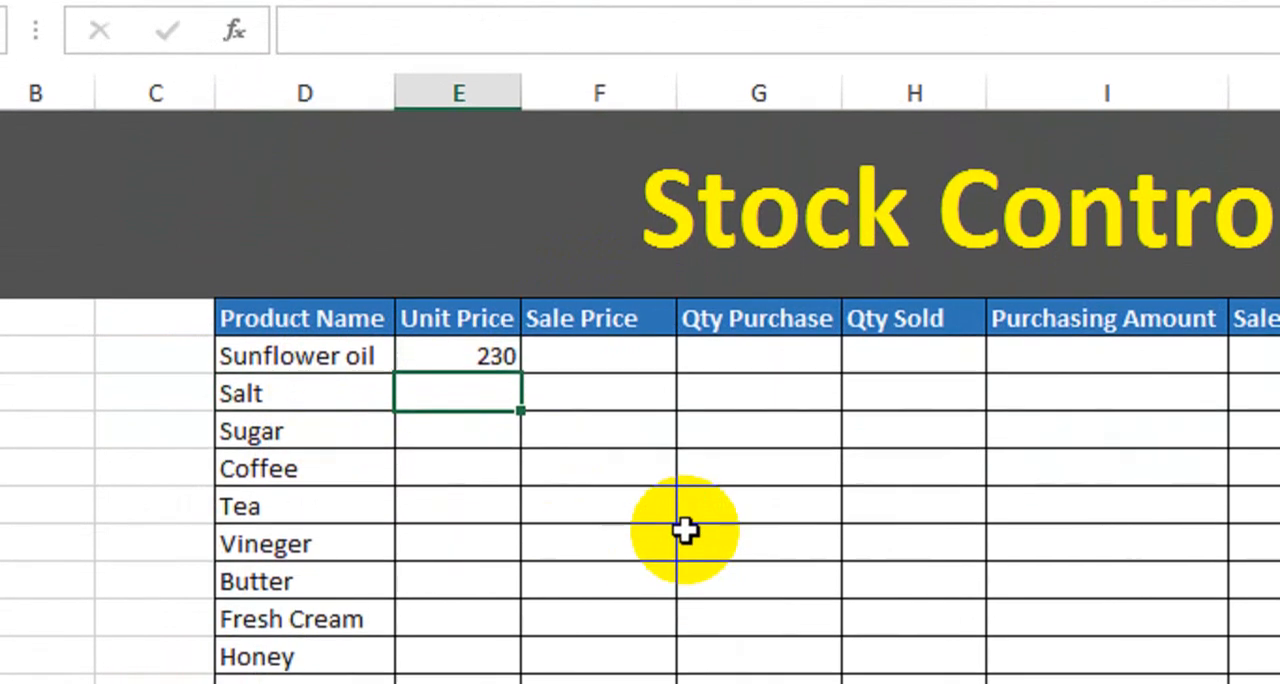
pyautogui.write('80')
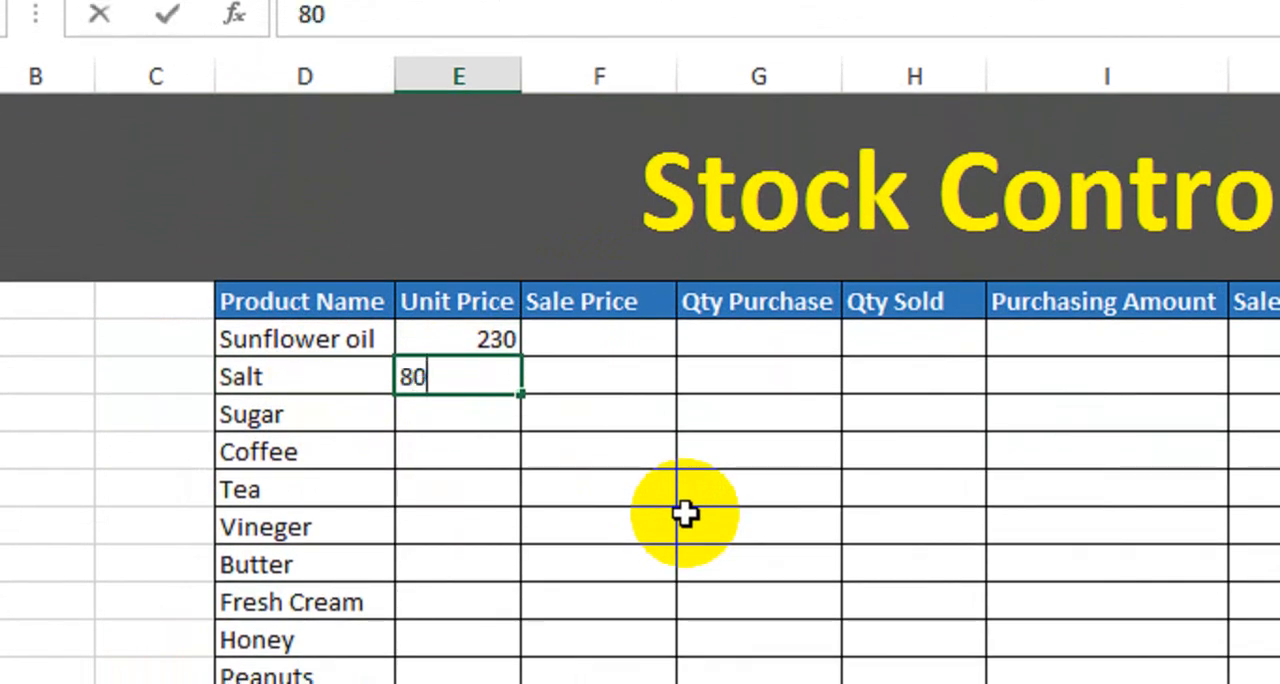
pyautogui.press('Return')
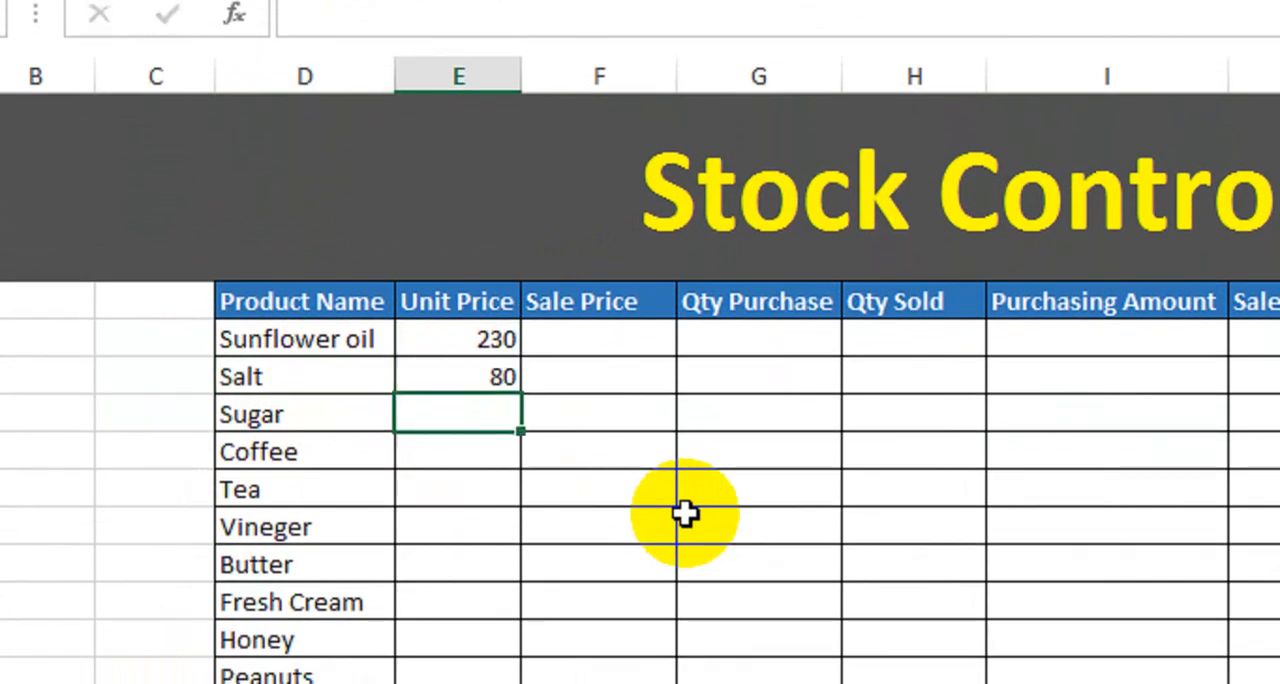
pyautogui.write('120')
pyautogui.press('Return')
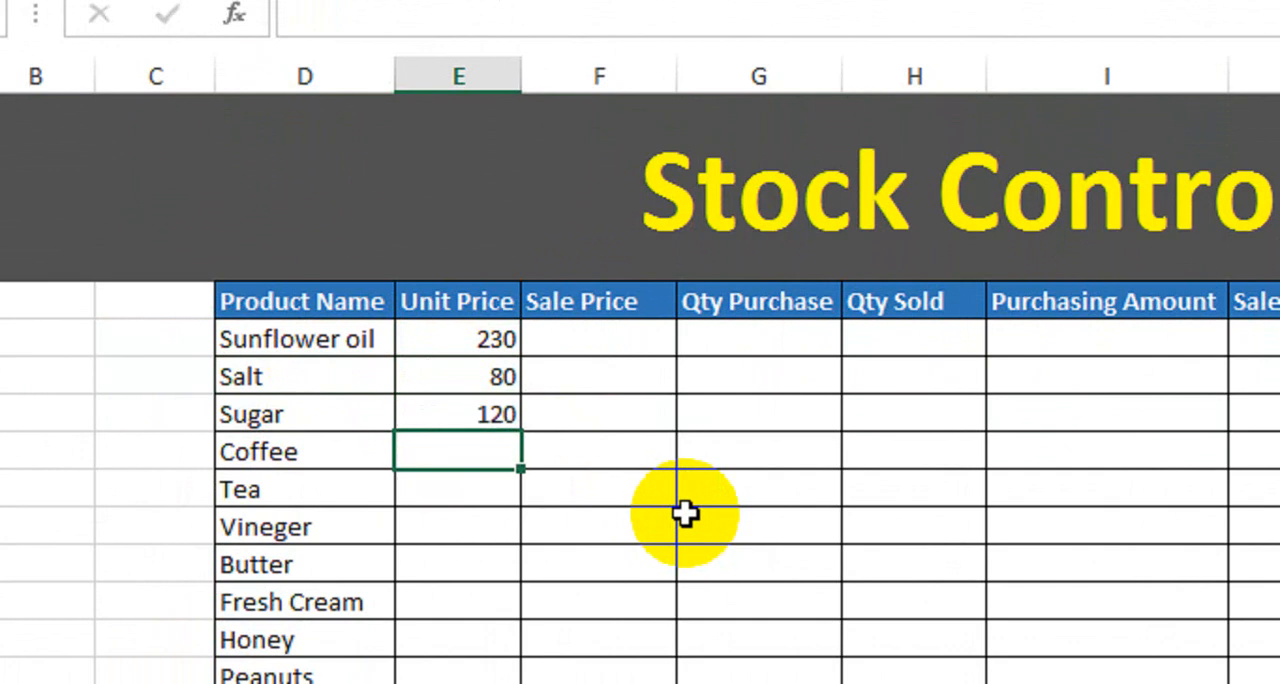
pyautogui.write('50')
pyautogui.press('Return')
# Enter the unit prices 30 for Tea, 150 for Vineger, 300 for Butter, 350 for Fresh Cream and 550 for Honey.
pyautogui.write('30')
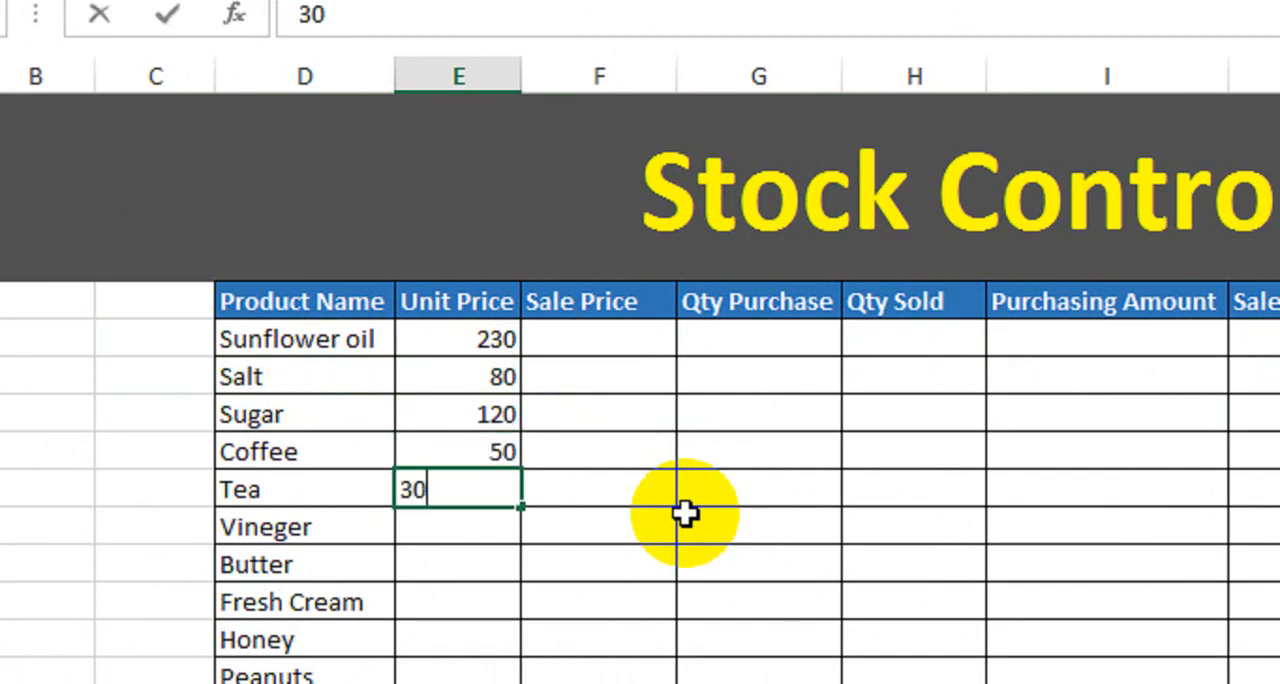
pyautogui.press('Return')
pyautogui.write('150')
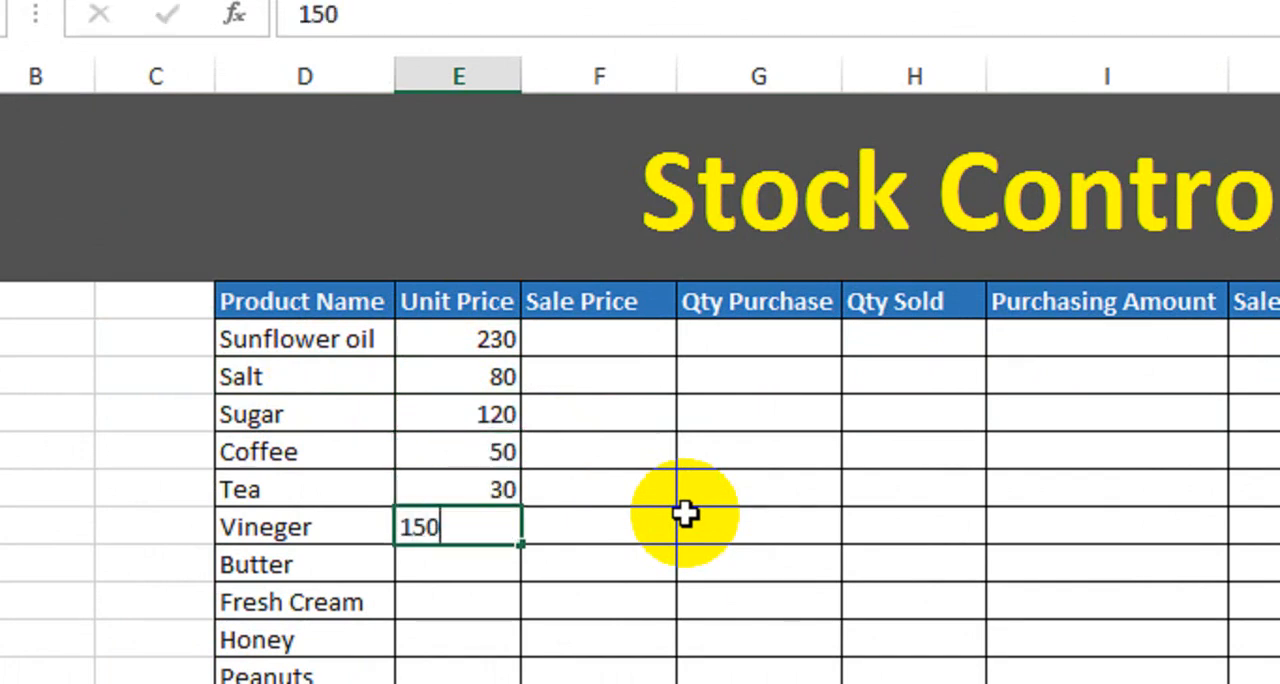
pyautogui.press('Return')
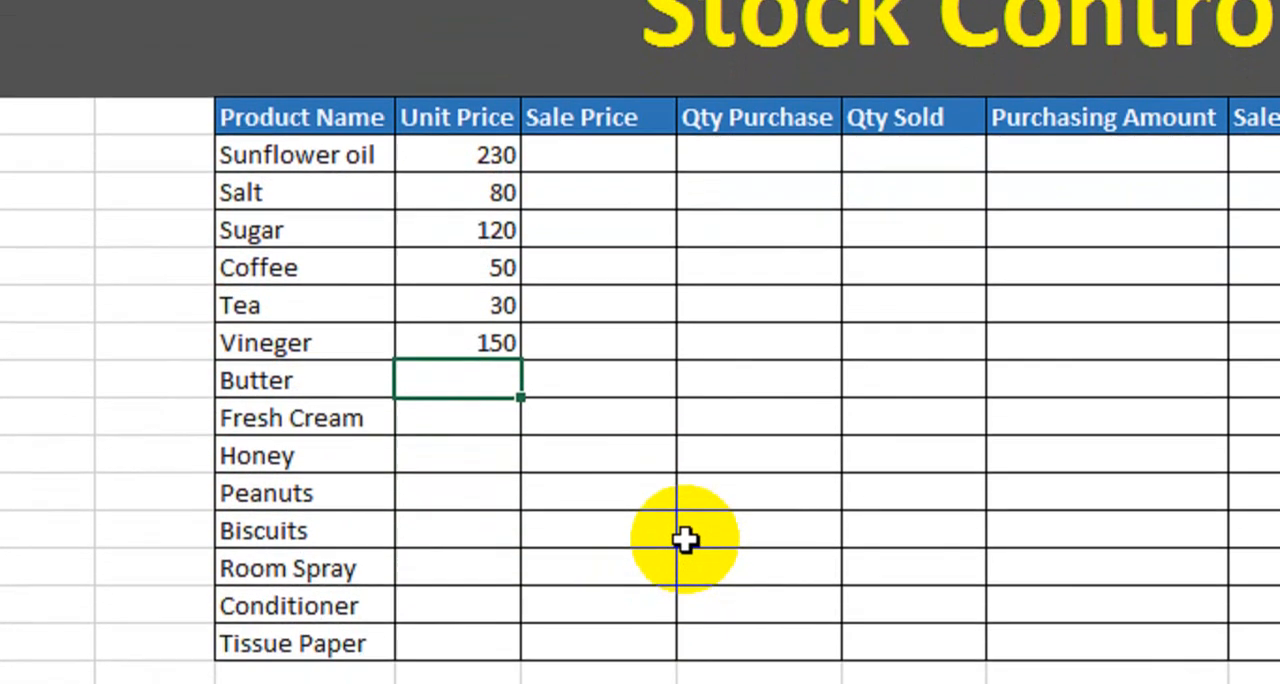
pyautogui.write('300')
pyautogui.press('Return')
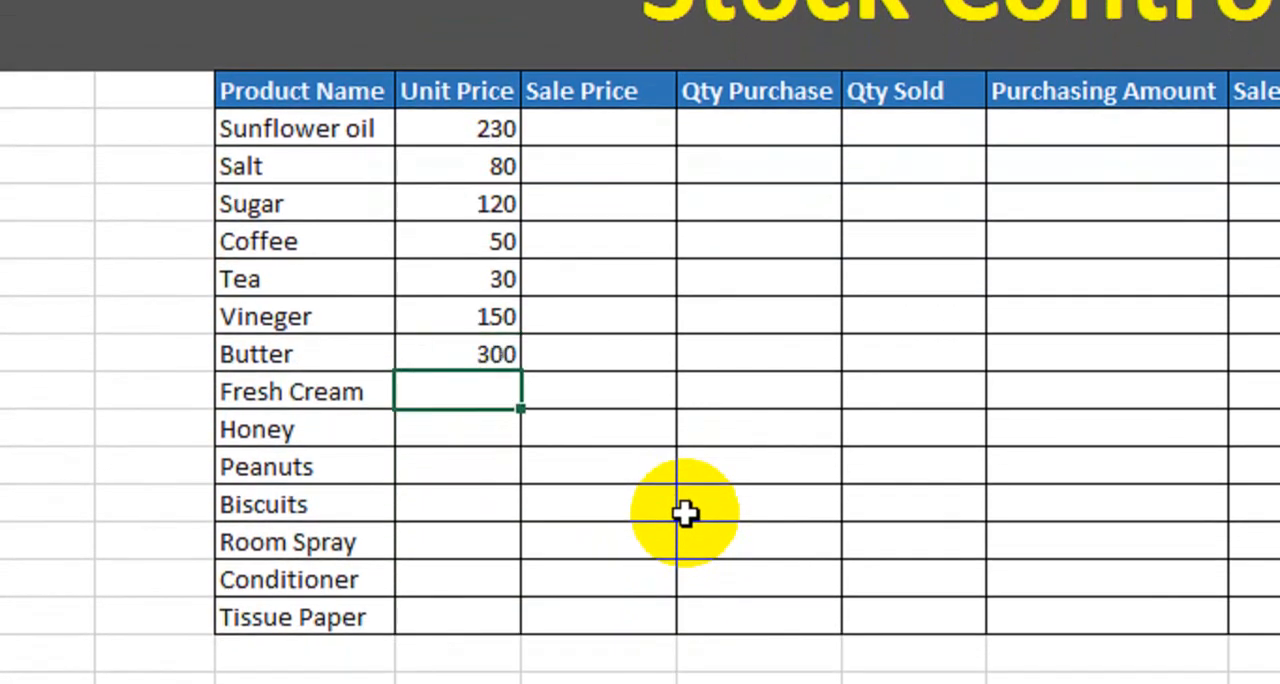
pyautogui.write('350')
pyautogui.press('Return')
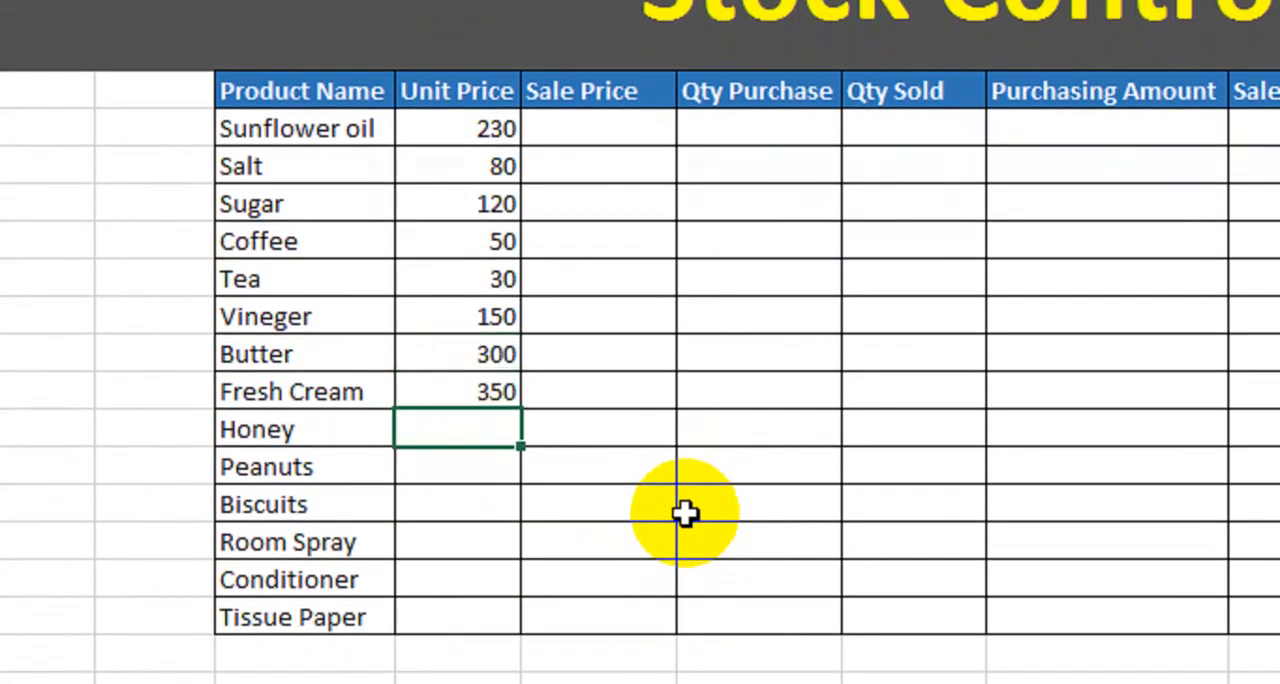
pyautogui.write('550')
pyautogui.press('Return')
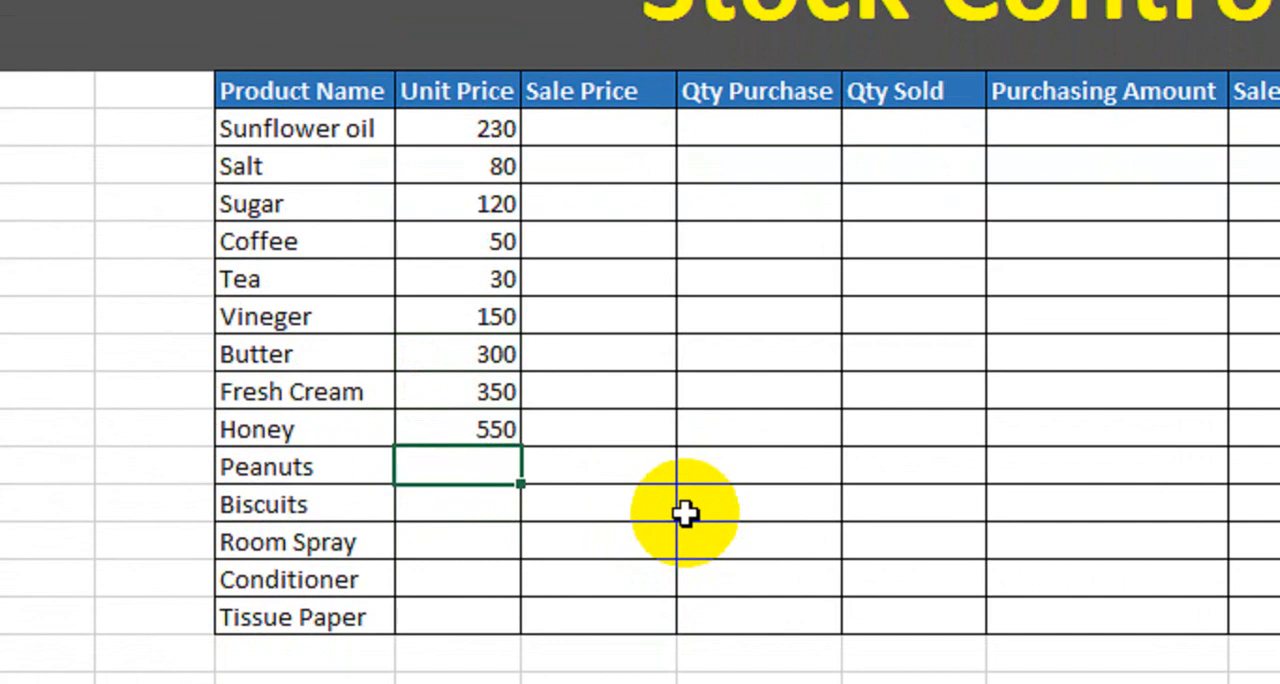
# Enter the unit prices 680 for Peanuts, 100 for Biscuits, 800 for Room Spray, 200 for Conditioner and 110 for Tissue Paper.
pyautogui.write('680')
pyautogui.press('Return')
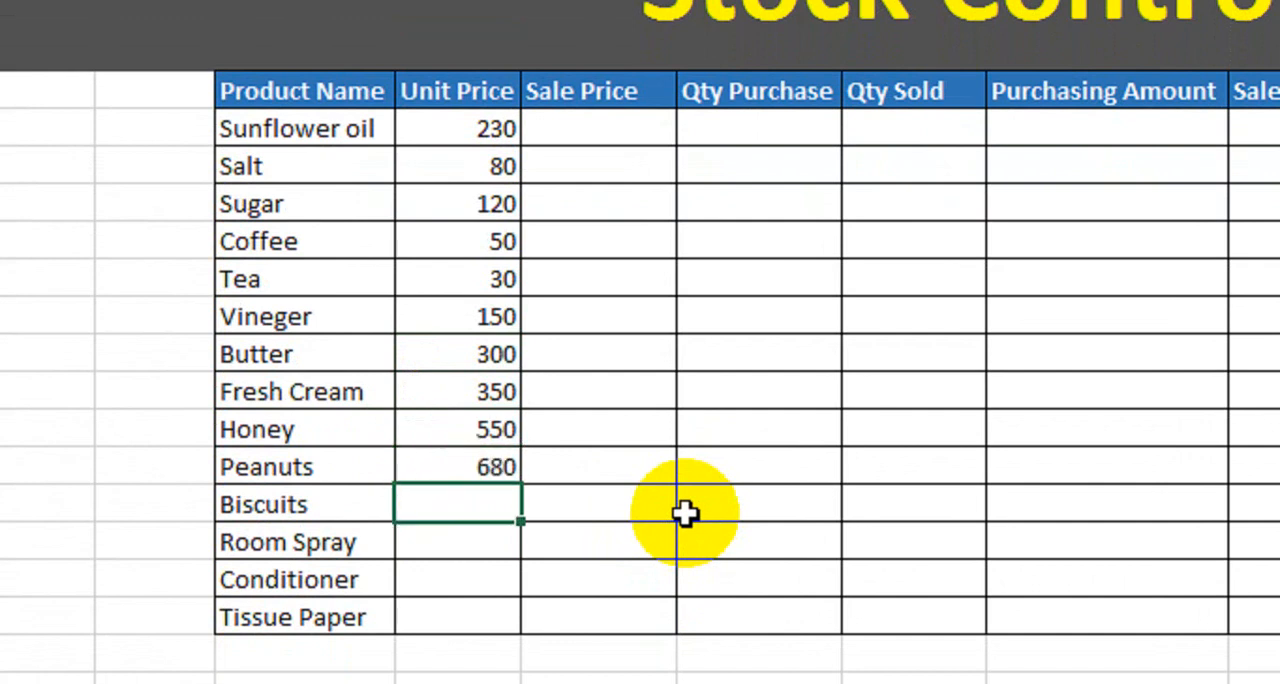
pyautogui.write('100')
pyautogui.press('Return')
pyautogui.write('800')
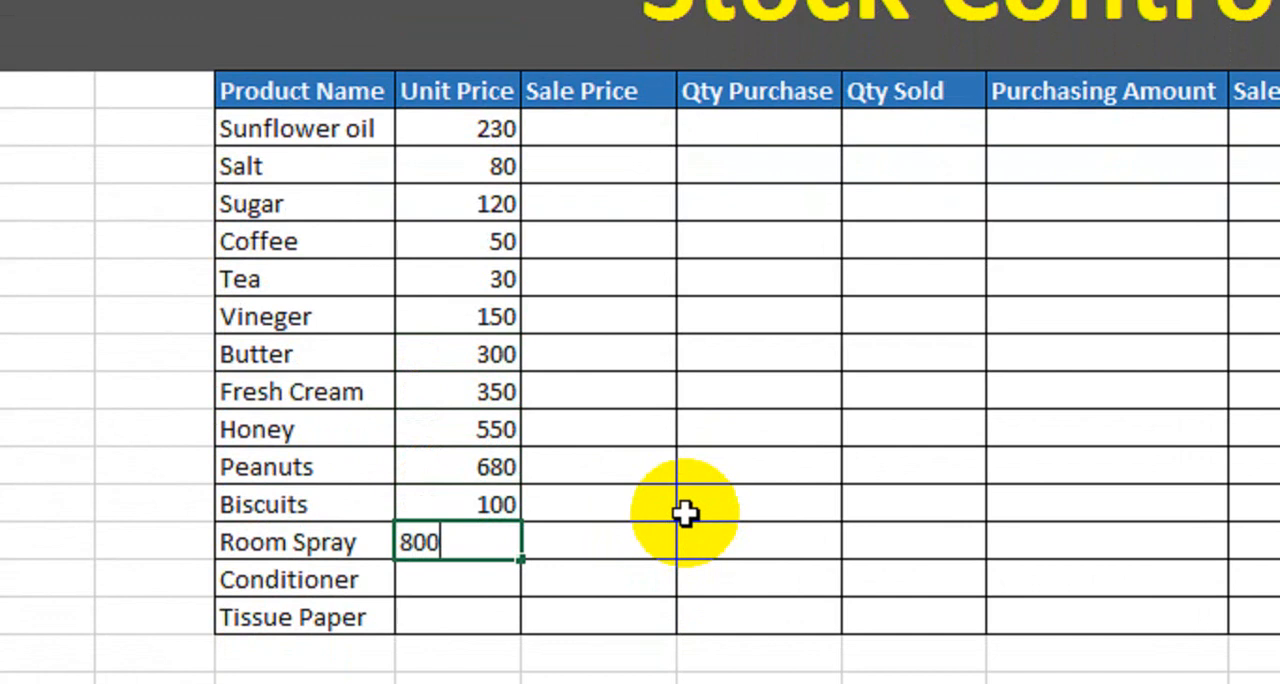
pyautogui.press('Return')
pyautogui.write('200')
pyautogui.press('Return')
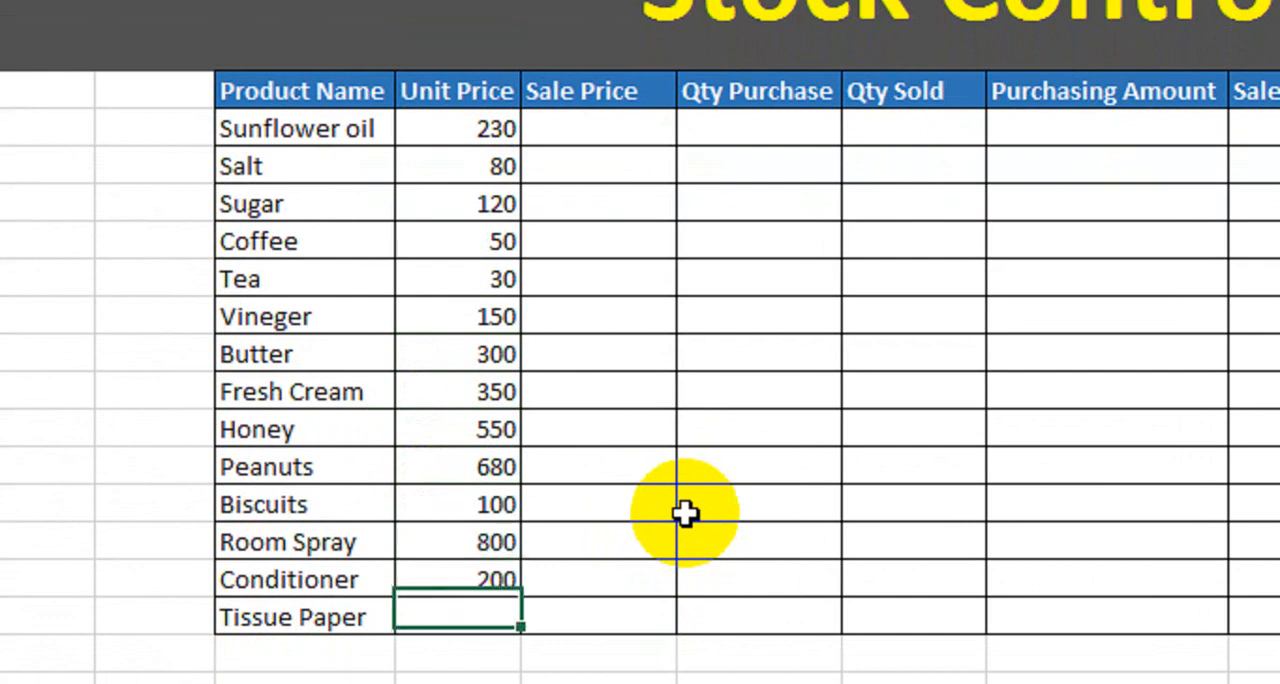
pyautogui.write('110')
pyautogui.press('Return')
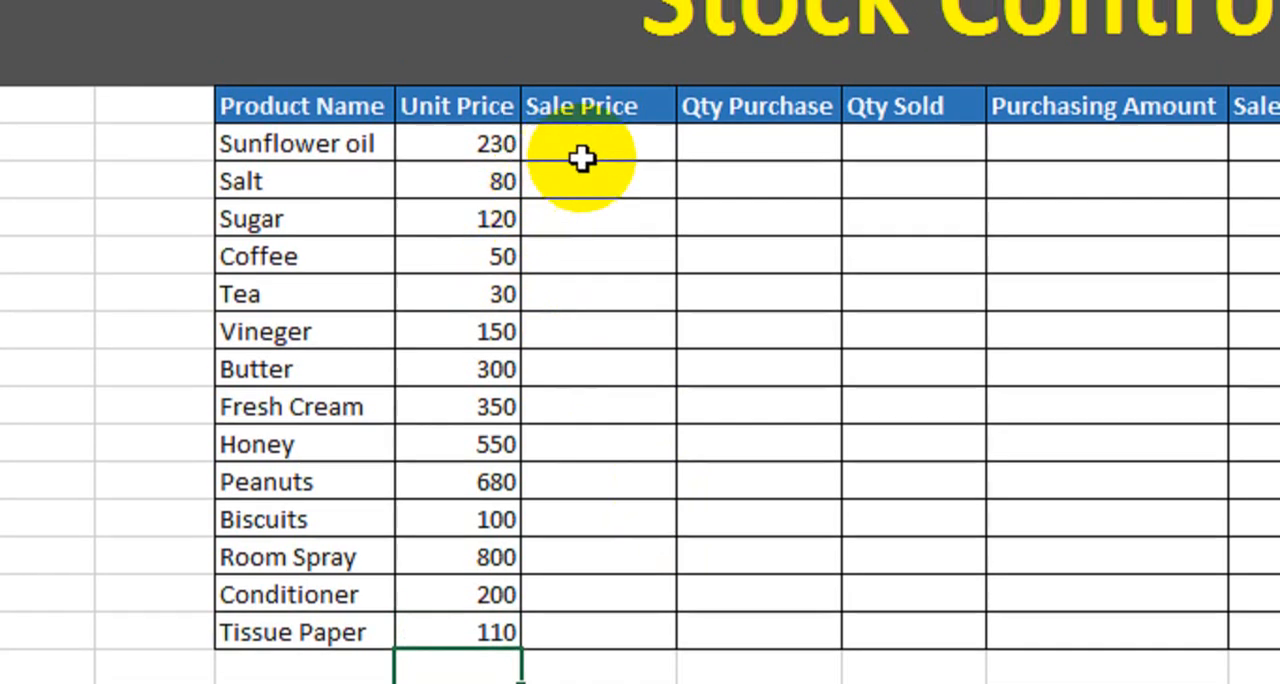
# Enter the sale prices 250 for Sunflower oil, 120 for Salt, 150 for Sugar and 80 for Coffee.
pyautogui.click(600, 136)
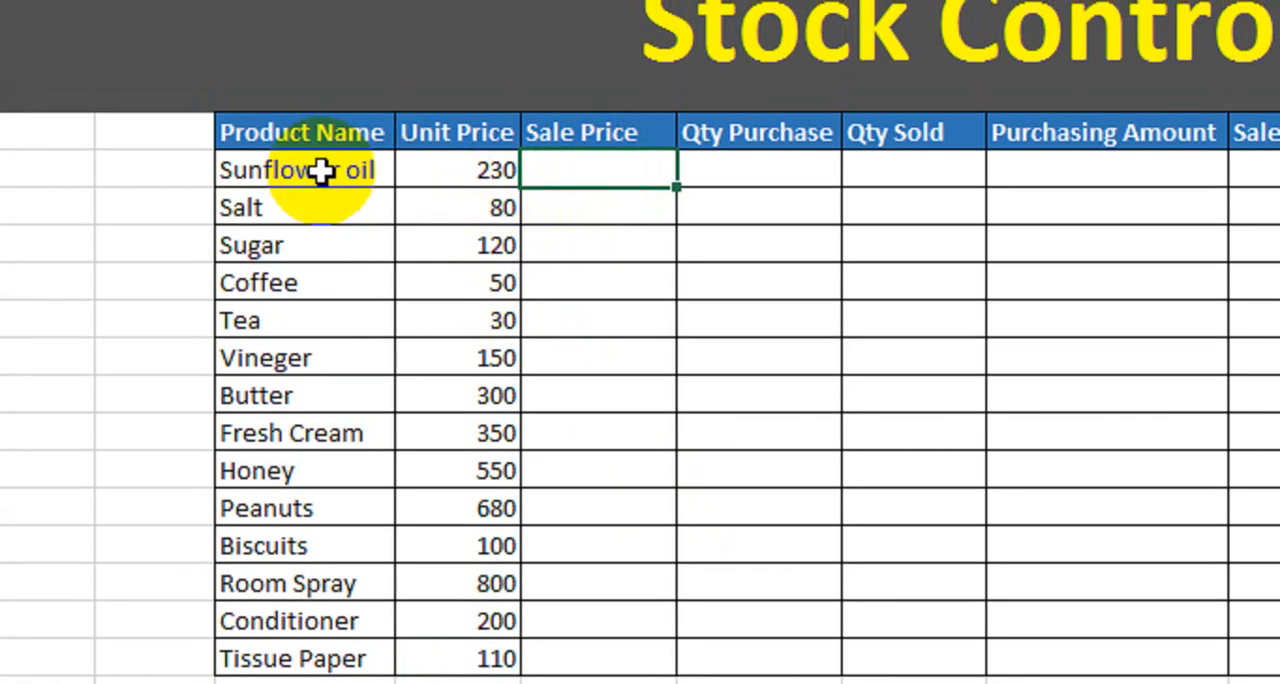
pyautogui.click(440, 172)
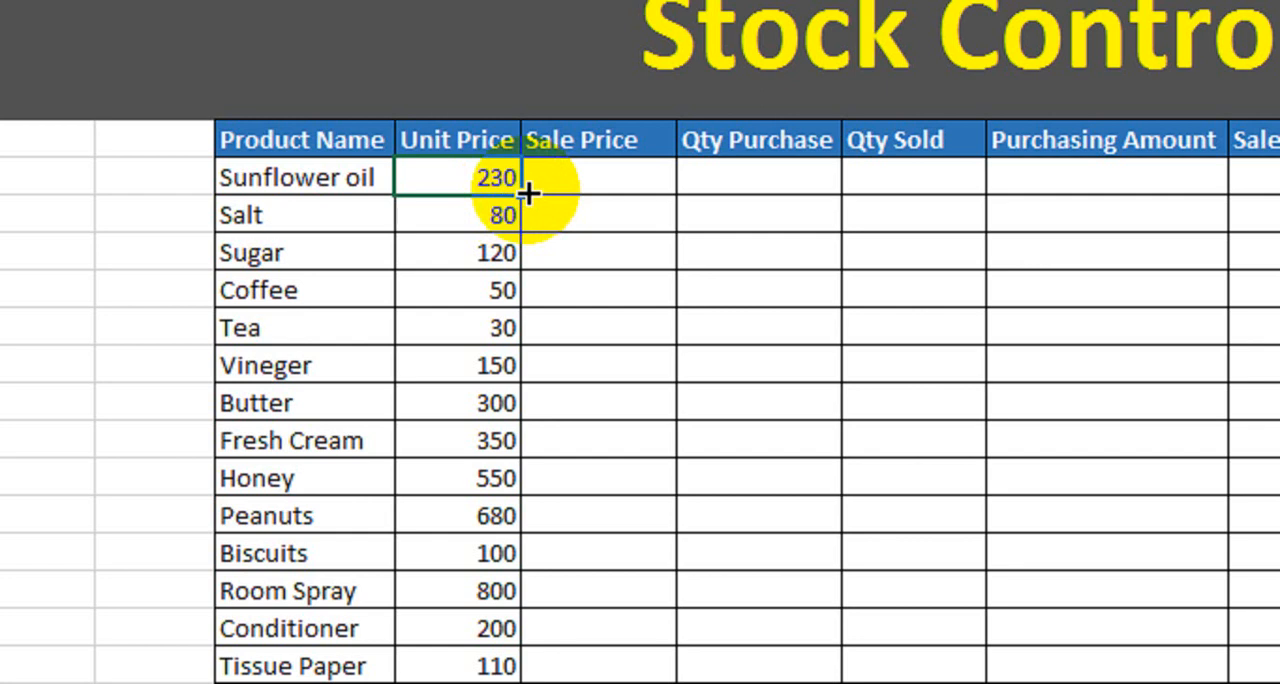
pyautogui.click(615, 178)
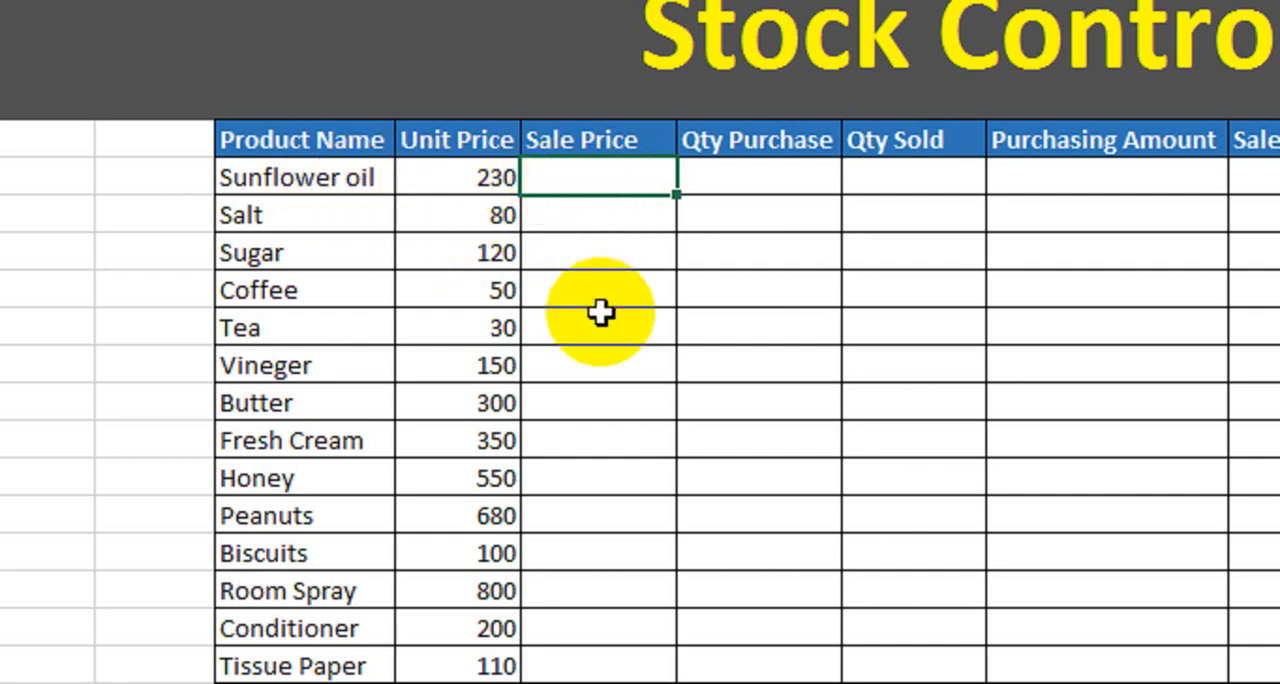
pyautogui.write('250')
pyautogui.press('Return')
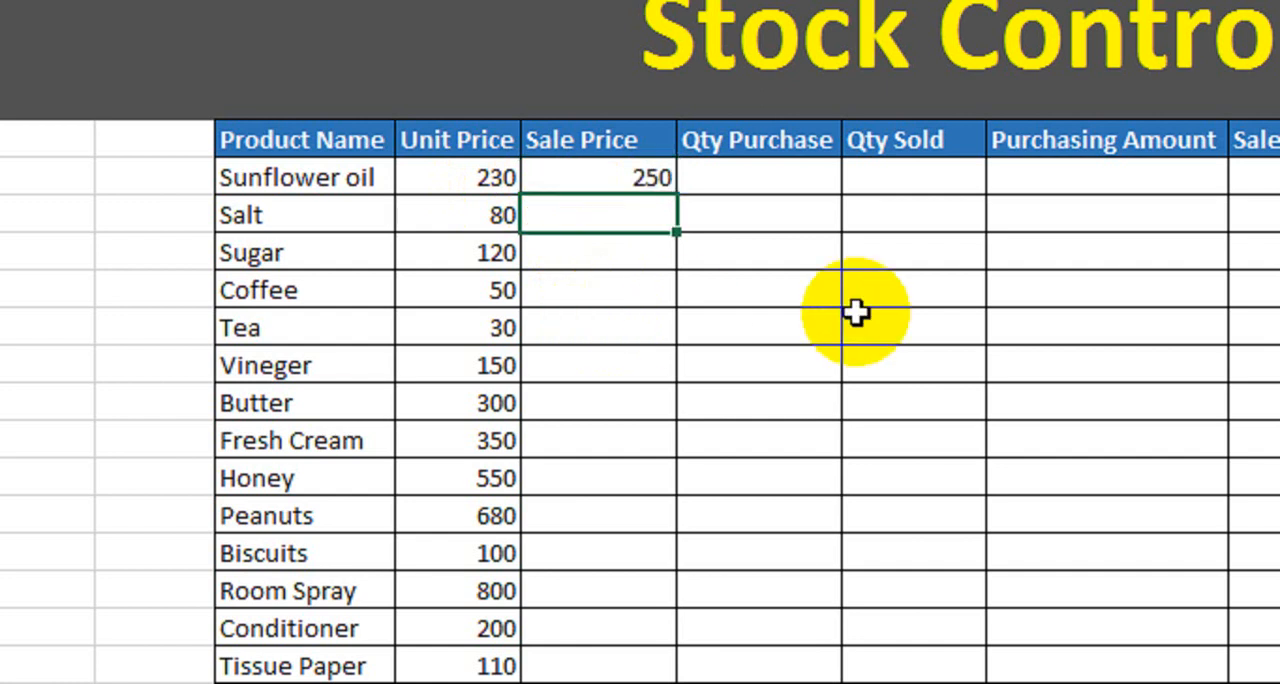
pyautogui.write('120')
pyautogui.press('Return')
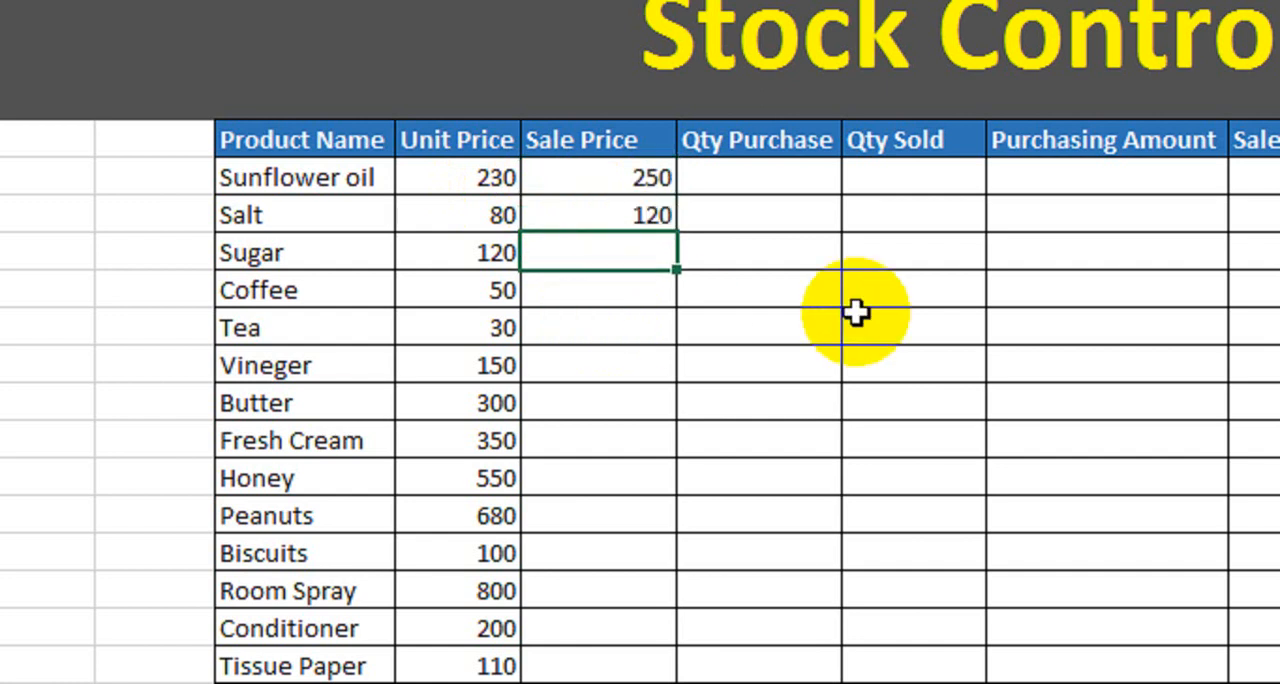
pyautogui.write('150')
pyautogui.press('Return')
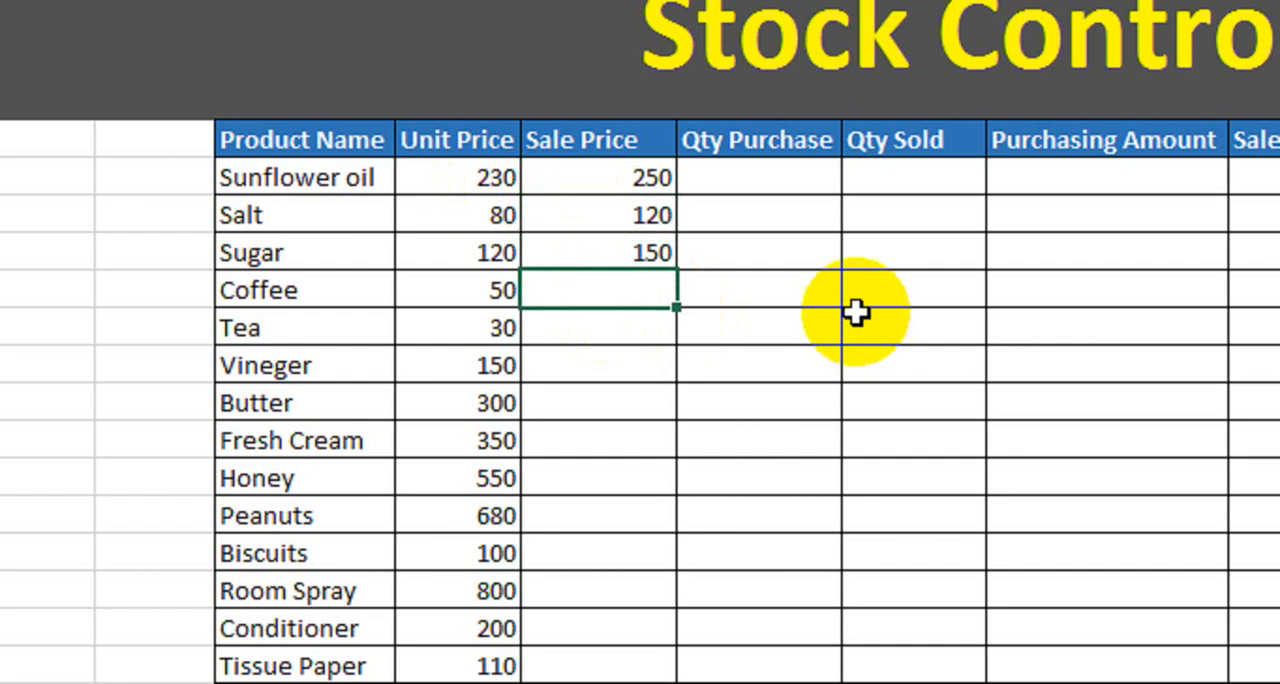
pyautogui.write('800')
pyautogui.press('Return')
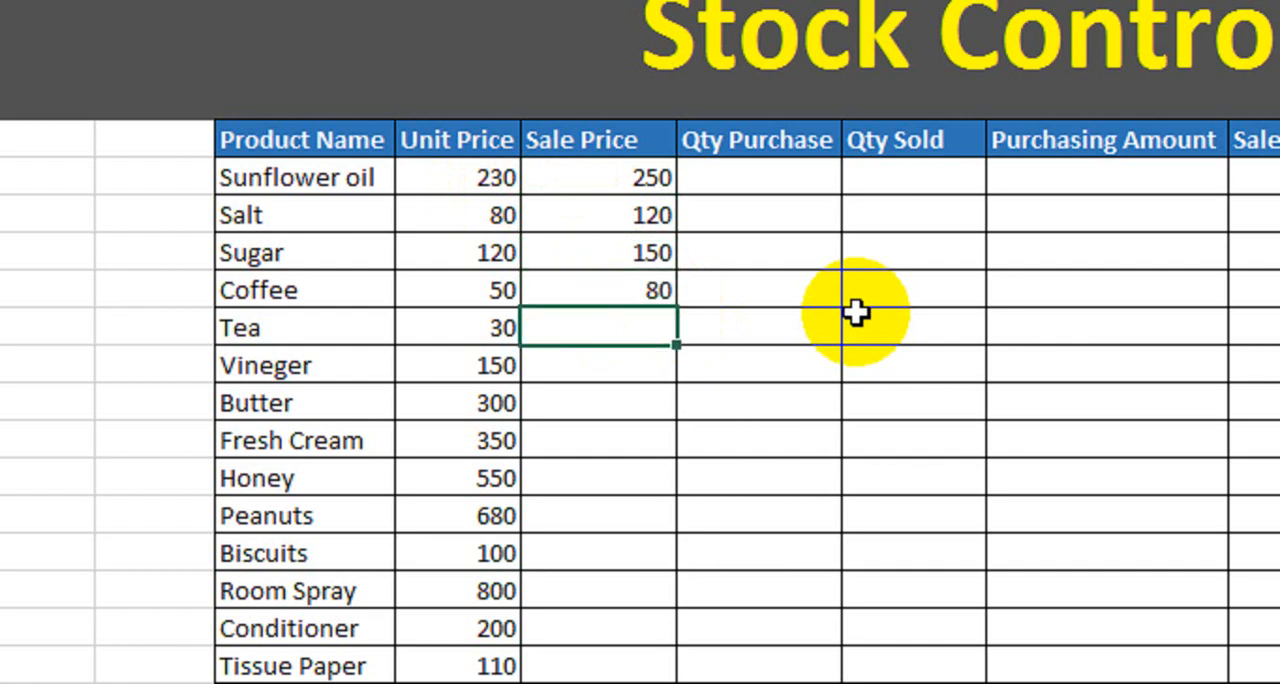
# Enter the sale prices 40 for Tea, 190 for Vineger, 320 for Butter, 400 for Fresh Cream and 600 for Honey.
pyautogui.press('Return')
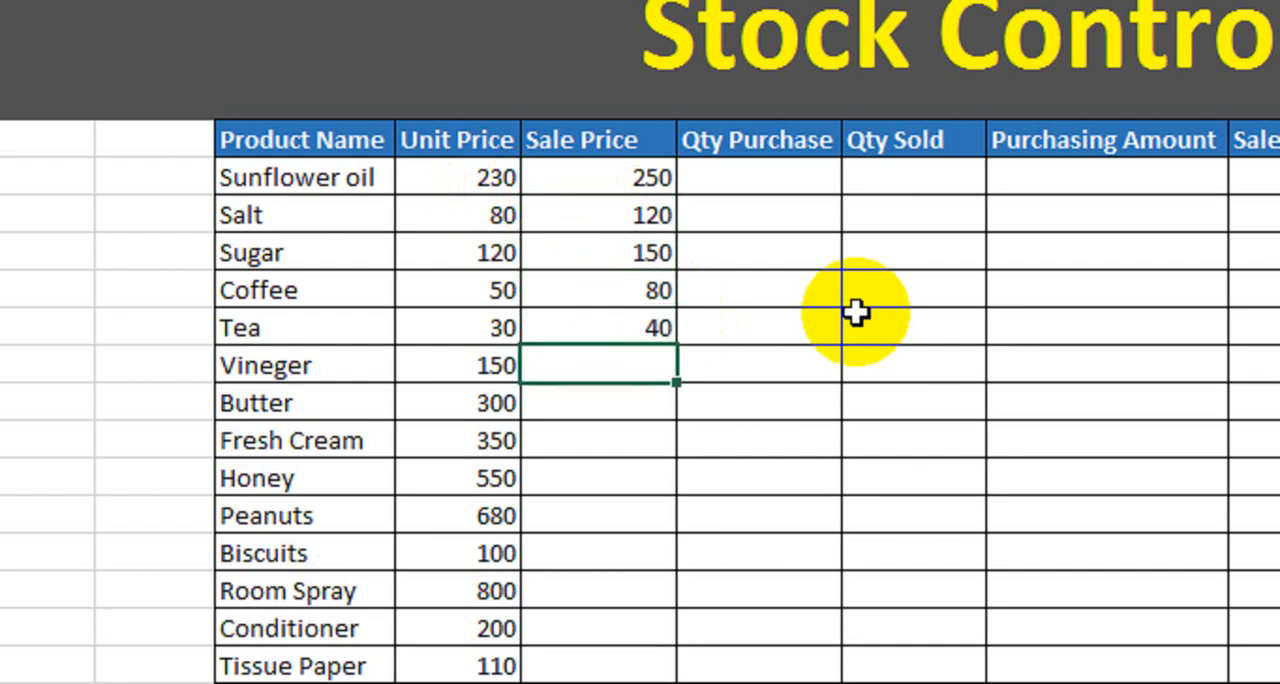
pyautogui.write('190')
pyautogui.press('Return')
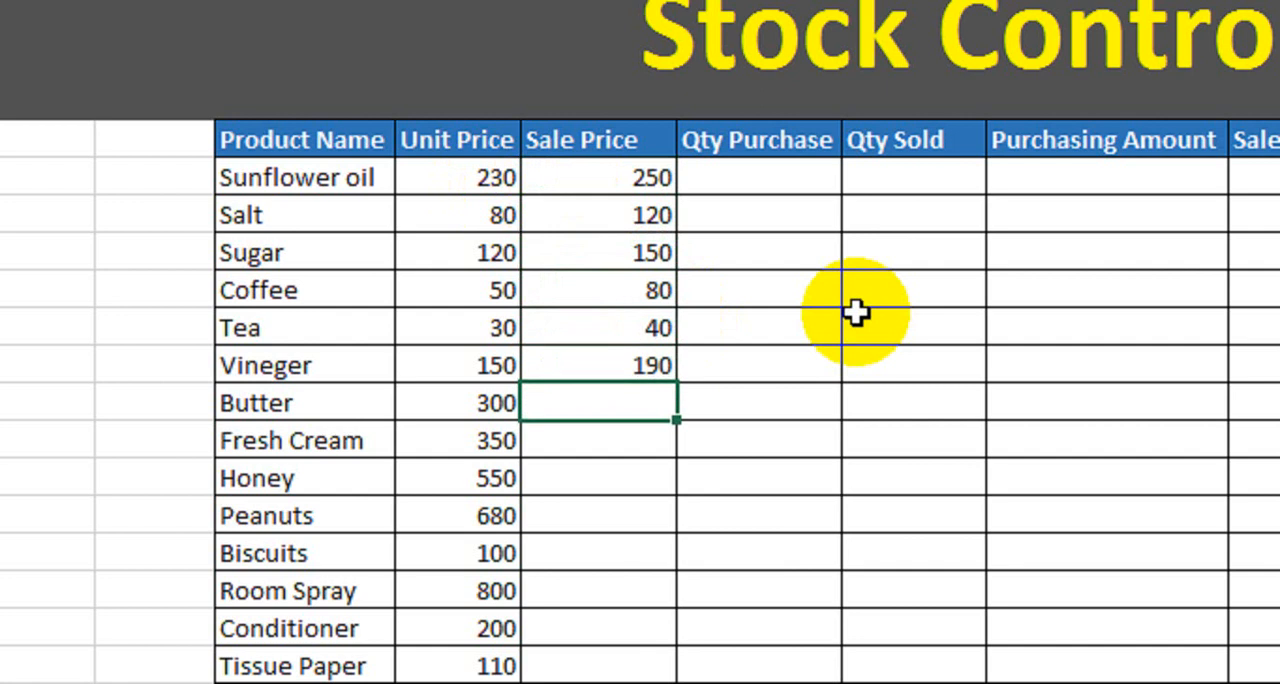
pyautogui.write('320')
pyautogui.press('Return')
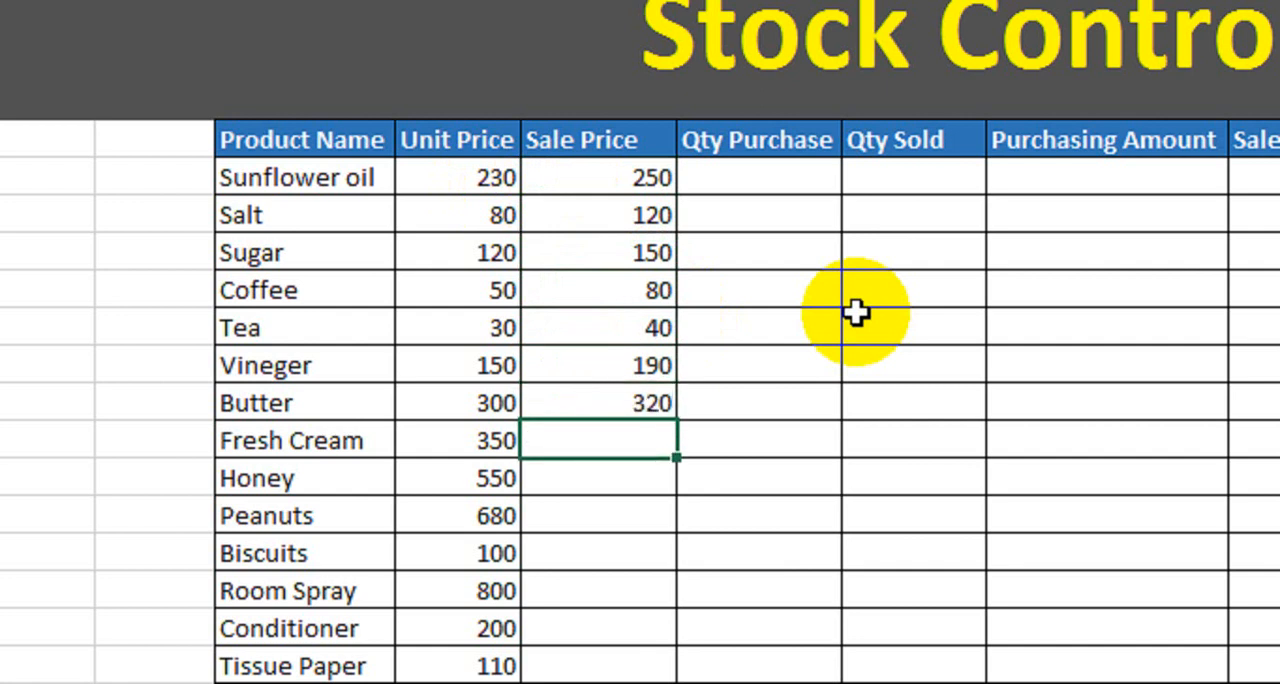
pyautogui.write('400')
pyautogui.press('Return')
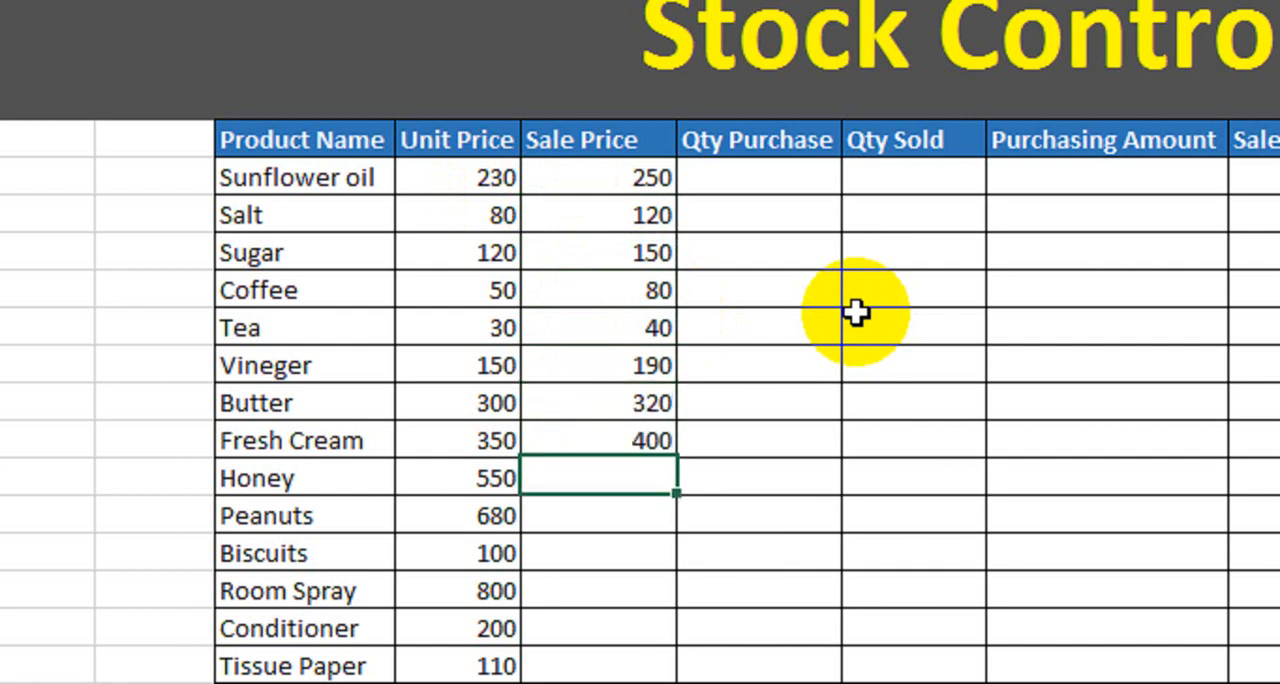
pyautogui.write('600')
pyautogui.press('Return')
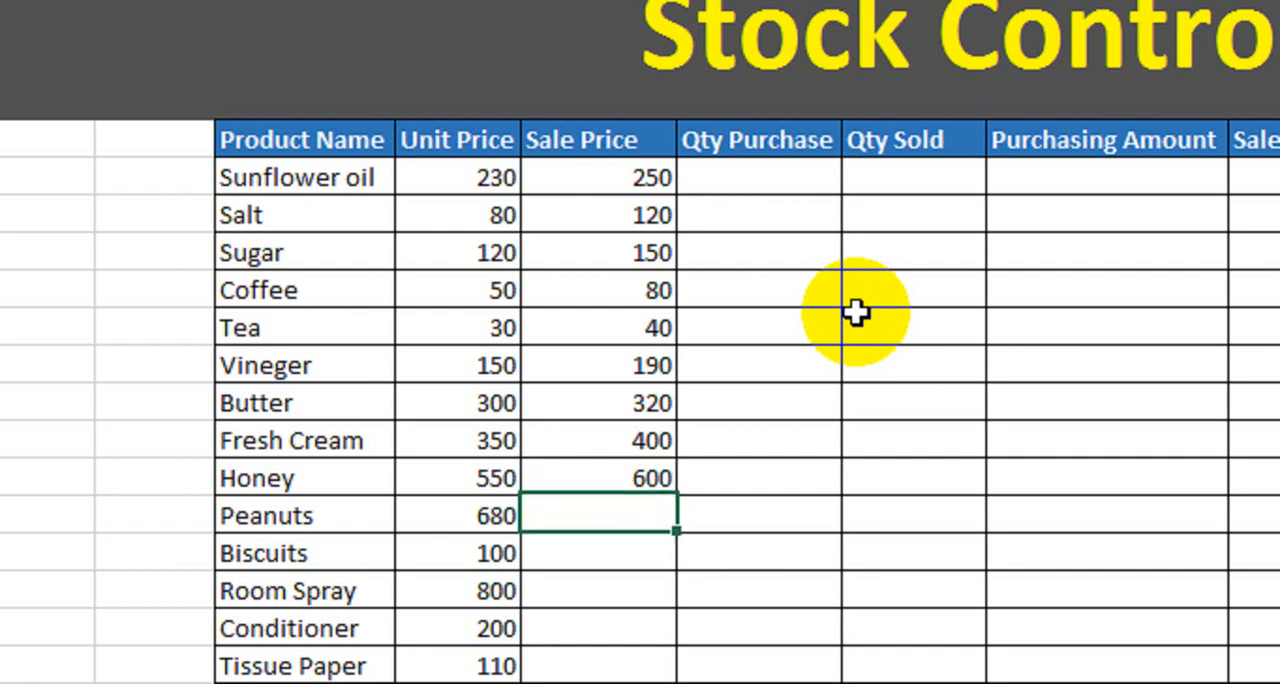
# Enter the sale prices 750 for Peanuts, 140 for Biscuits, 900 for Room Spray, 230 for Conditioner and 140 for Tissue Paper.
pyautogui.write('750')
pyautogui.press('Return')
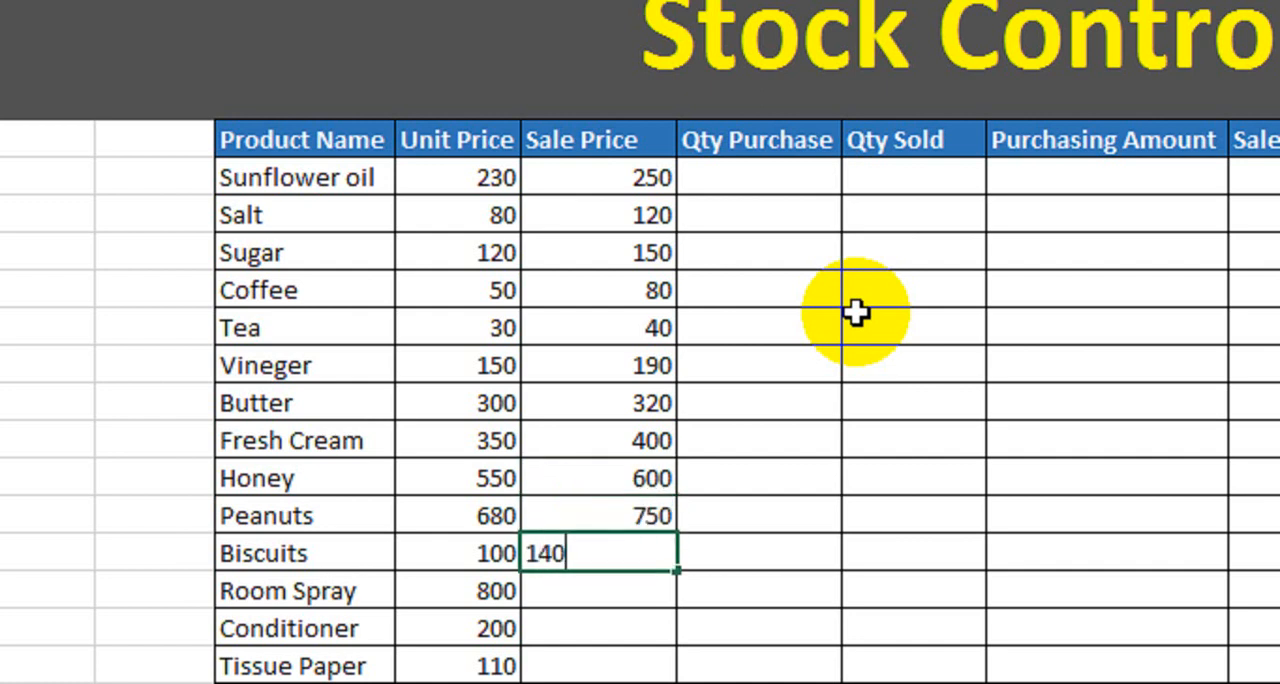
pyautogui.press('Return')
pyautogui.write('900')
pyautogui.press('Return')
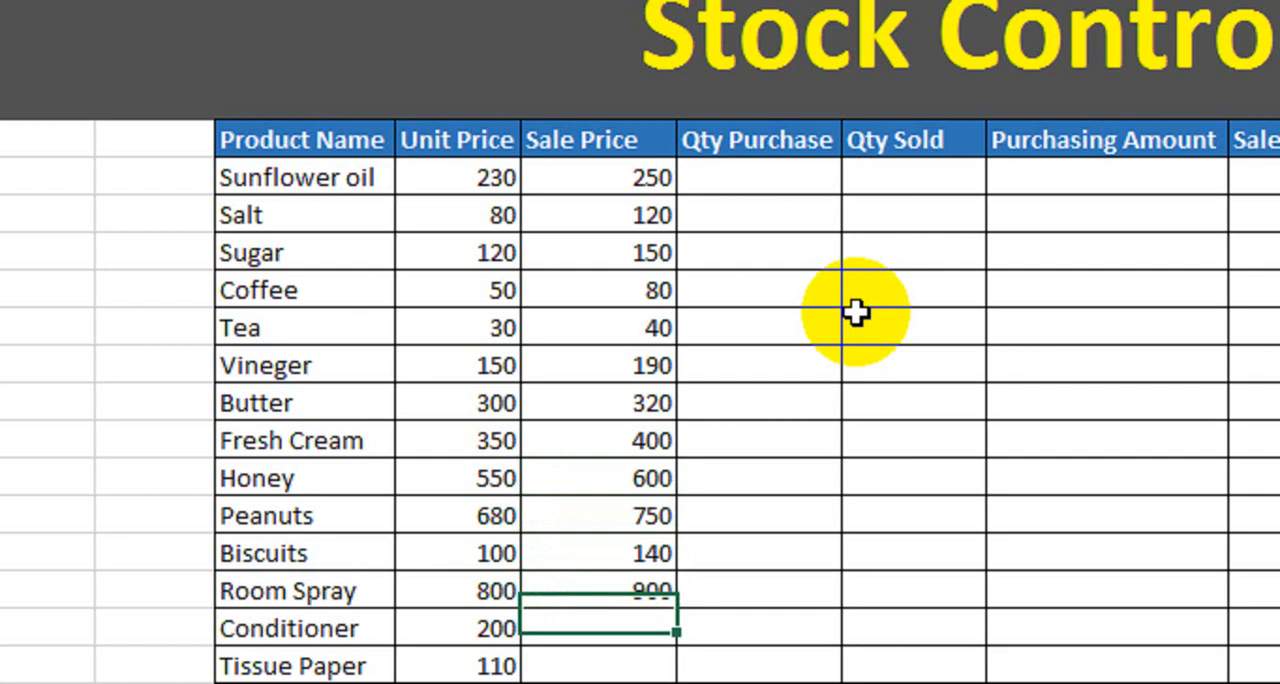
pyautogui.write('230')
pyautogui.press('Return')
pyautogui.write('0')
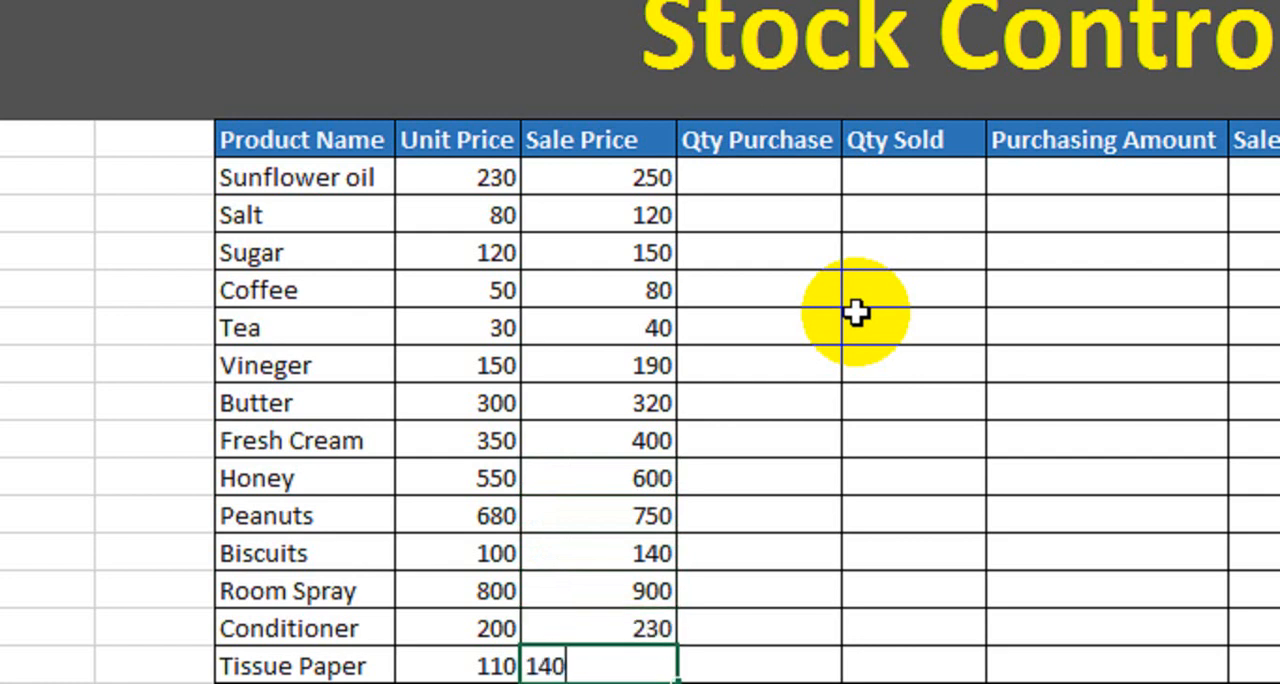
pyautogui.press('Return')
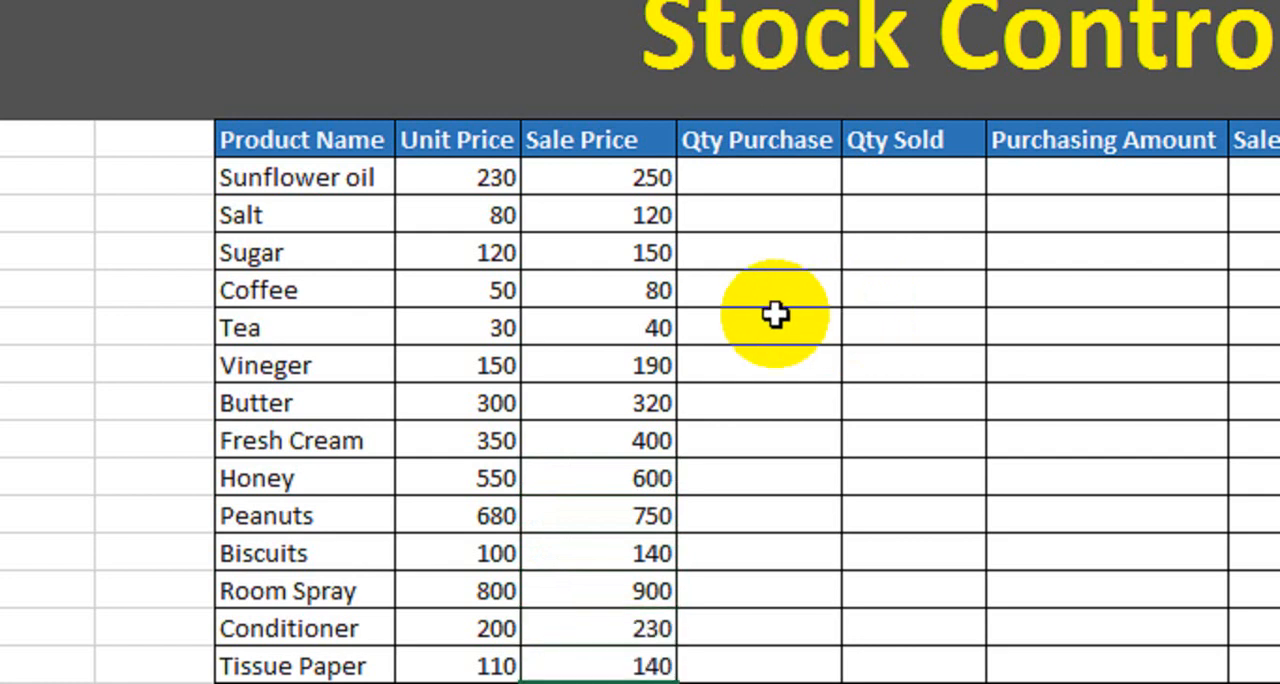
# Enter the purchase quantities 80 for Sunflower oil, 90 for Salt, 120 for Sugar and 150 for Coffee.
pyautogui.click(740, 186)
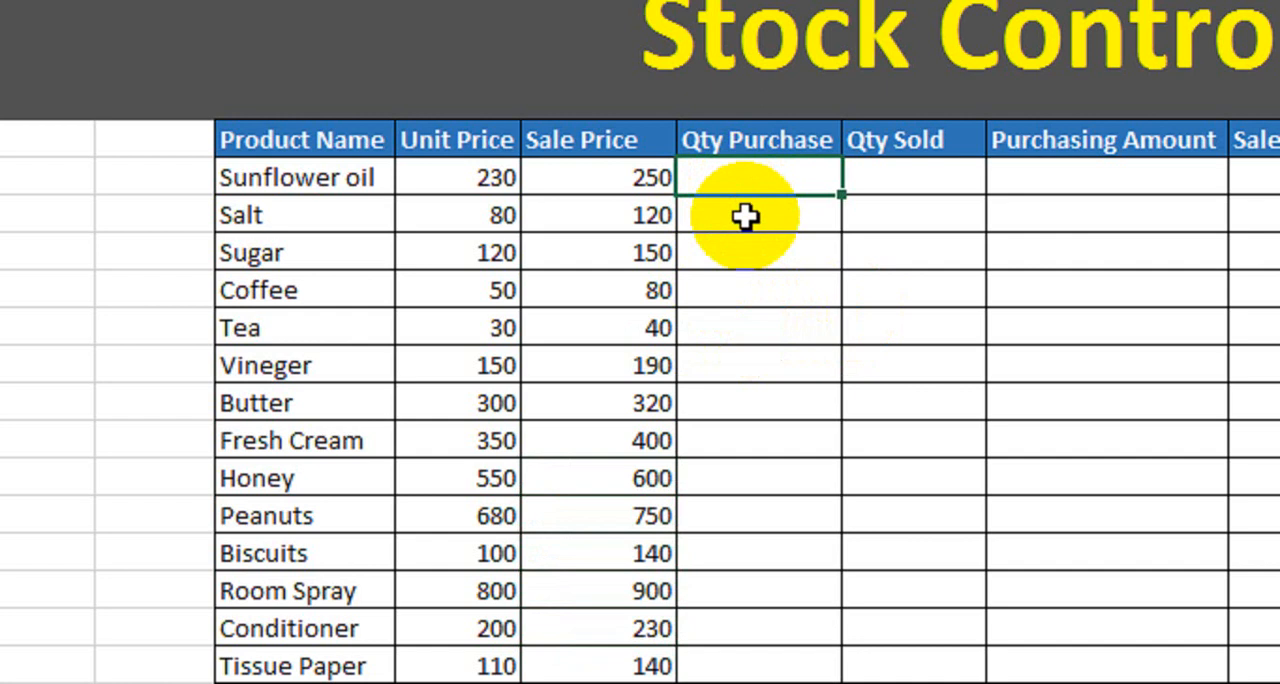
pyautogui.click(340, 186)
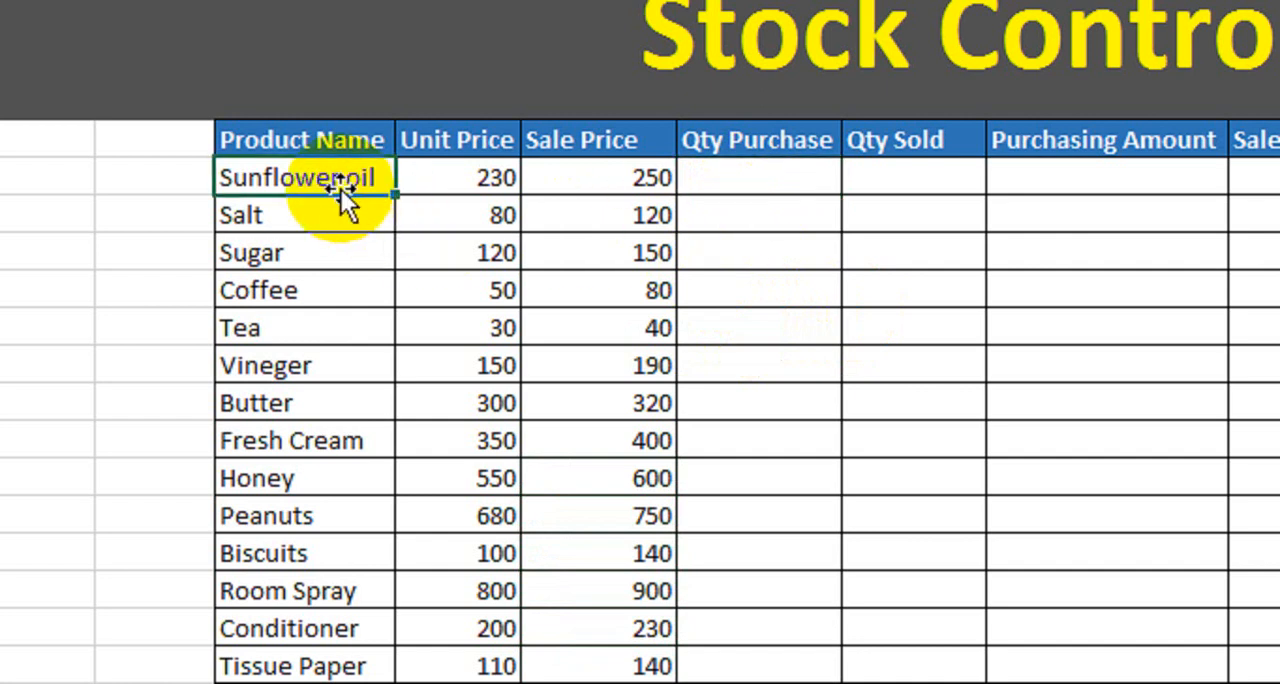
pyautogui.click(776, 180)
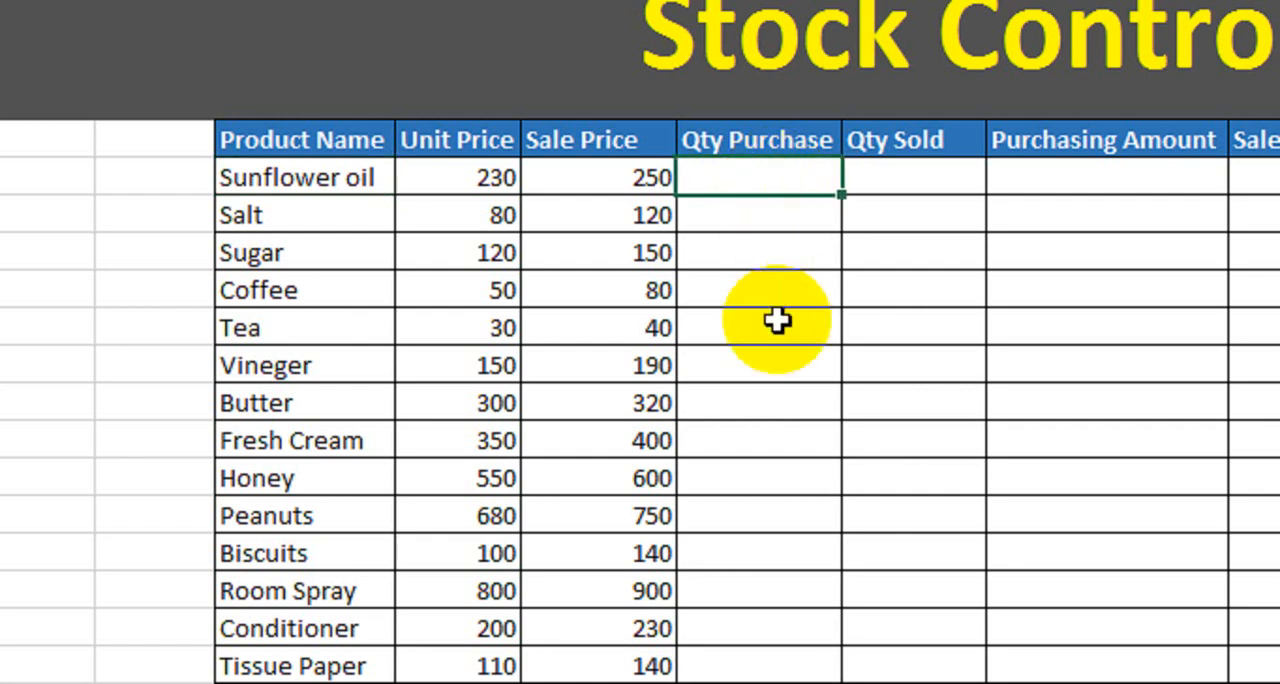
pyautogui.write('80')
pyautogui.press('Return')
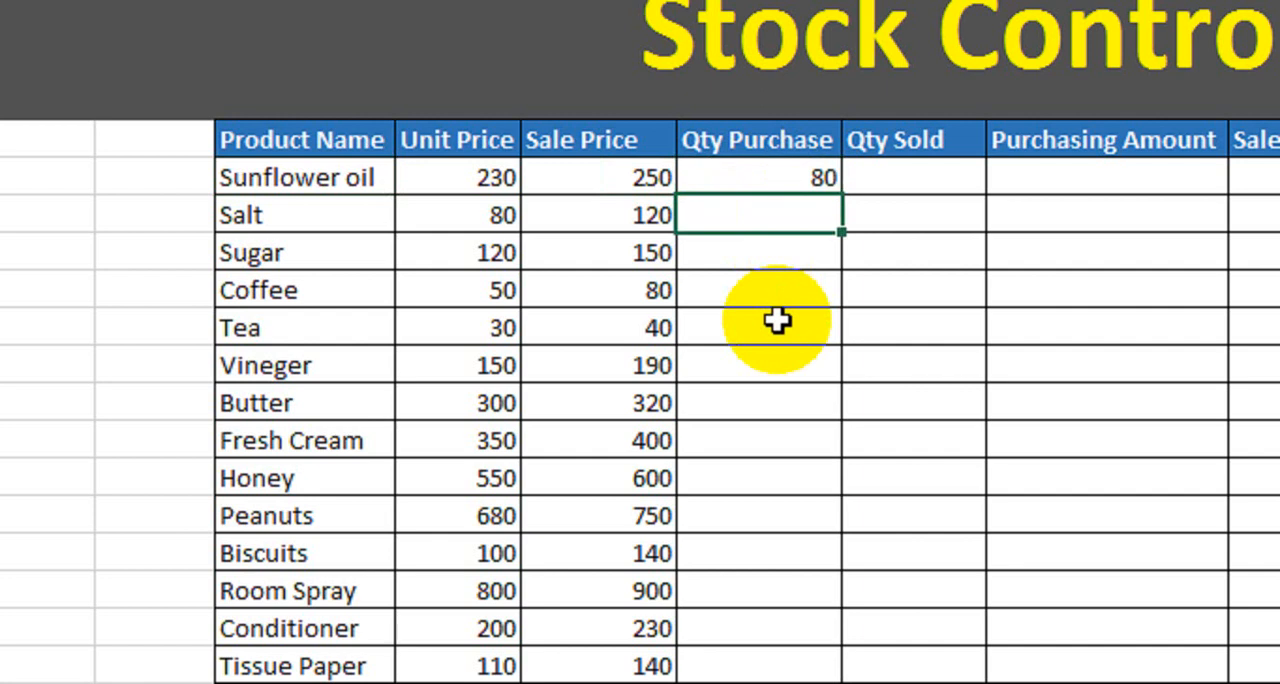
pyautogui.write('90')
pyautogui.press('Return')
pyautogui.write('120')
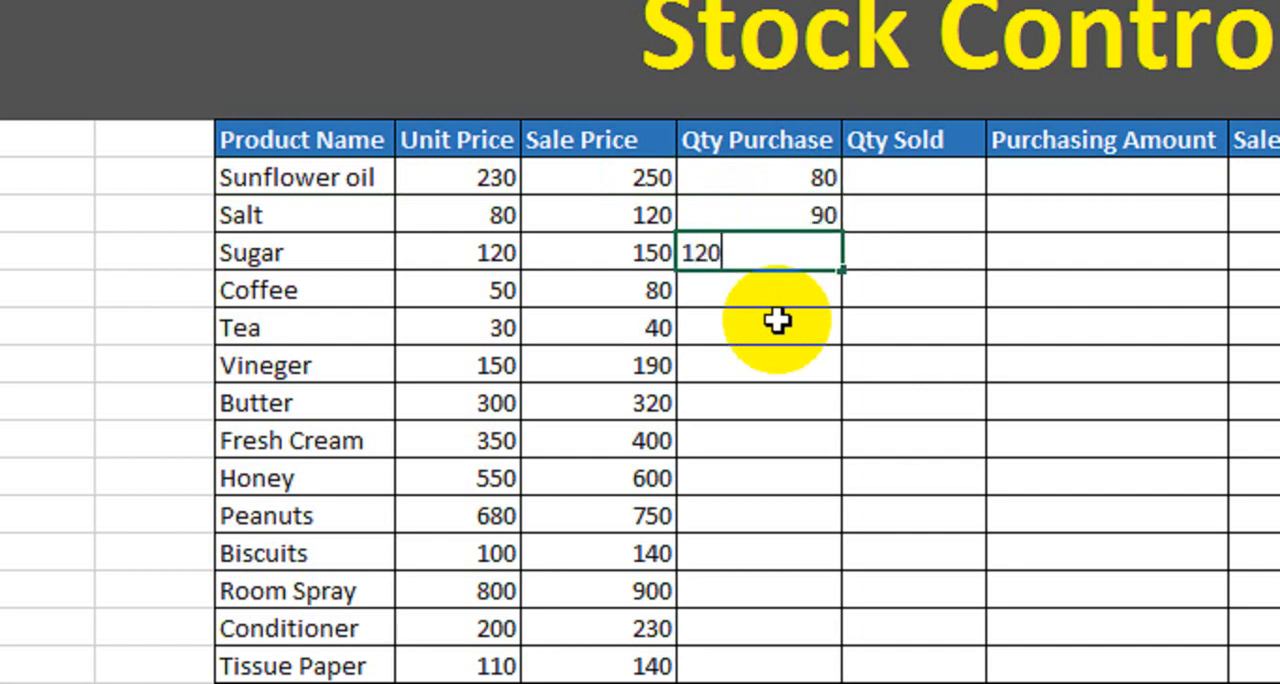
pyautogui.press('Return')
pyautogui.write('150')
pyautogui.press('Return')
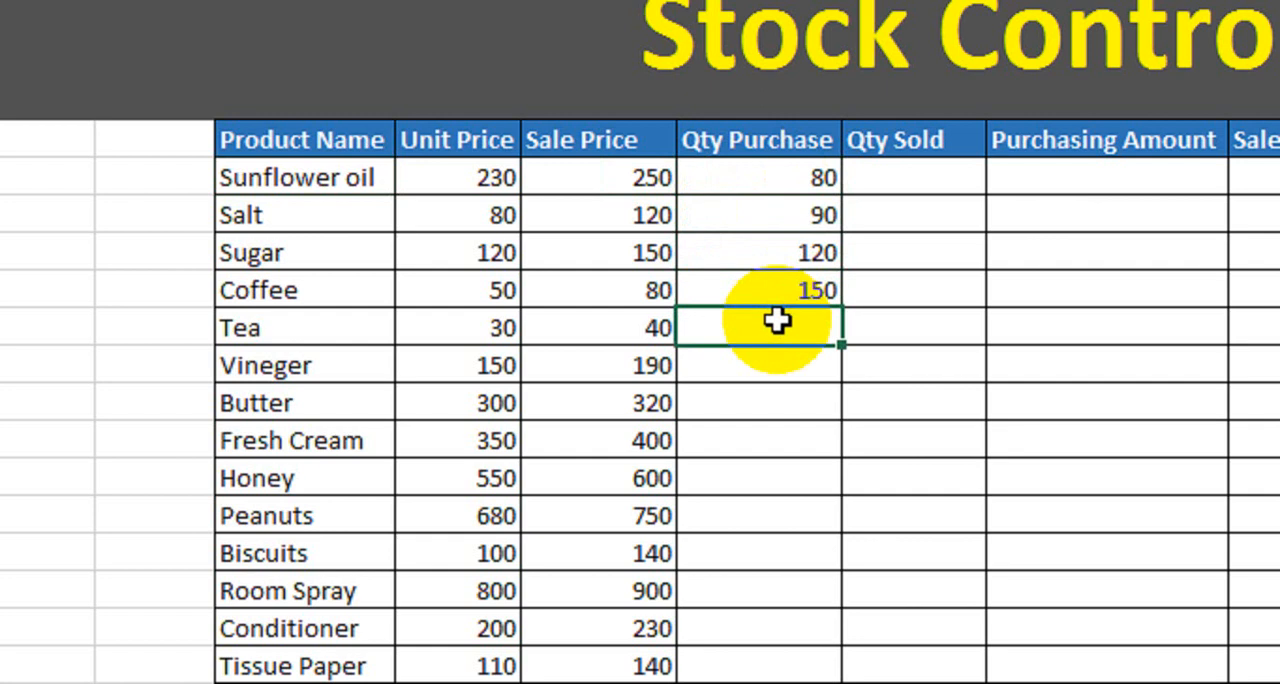
# Enter the purchase quantities 60 for Tea, 40 for Vineger, 75 for Butter, 200 for Fresh Cream and 250 for Honey.
pyautogui.write('60')
pyautogui.press('Return')
pyautogui.write('40')
pyautogui.press('Return')
pyautogui.write('75')
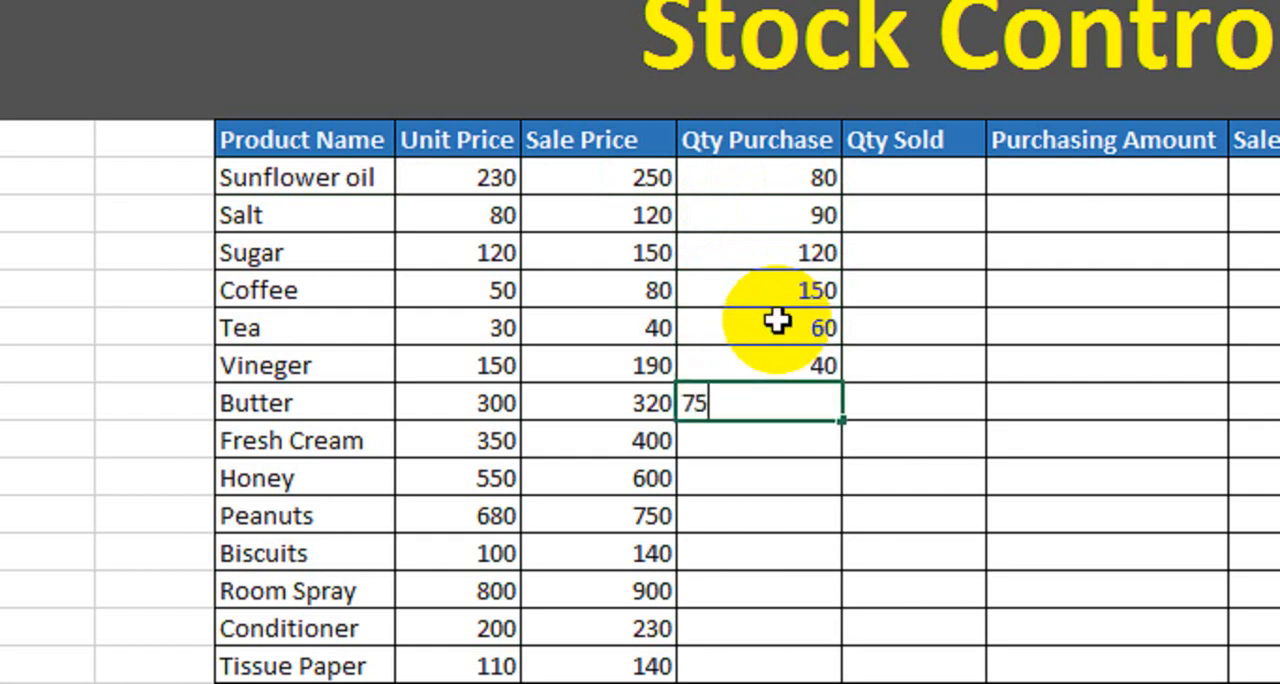
pyautogui.press('Return')
pyautogui.write('200')
pyautogui.press('Return')
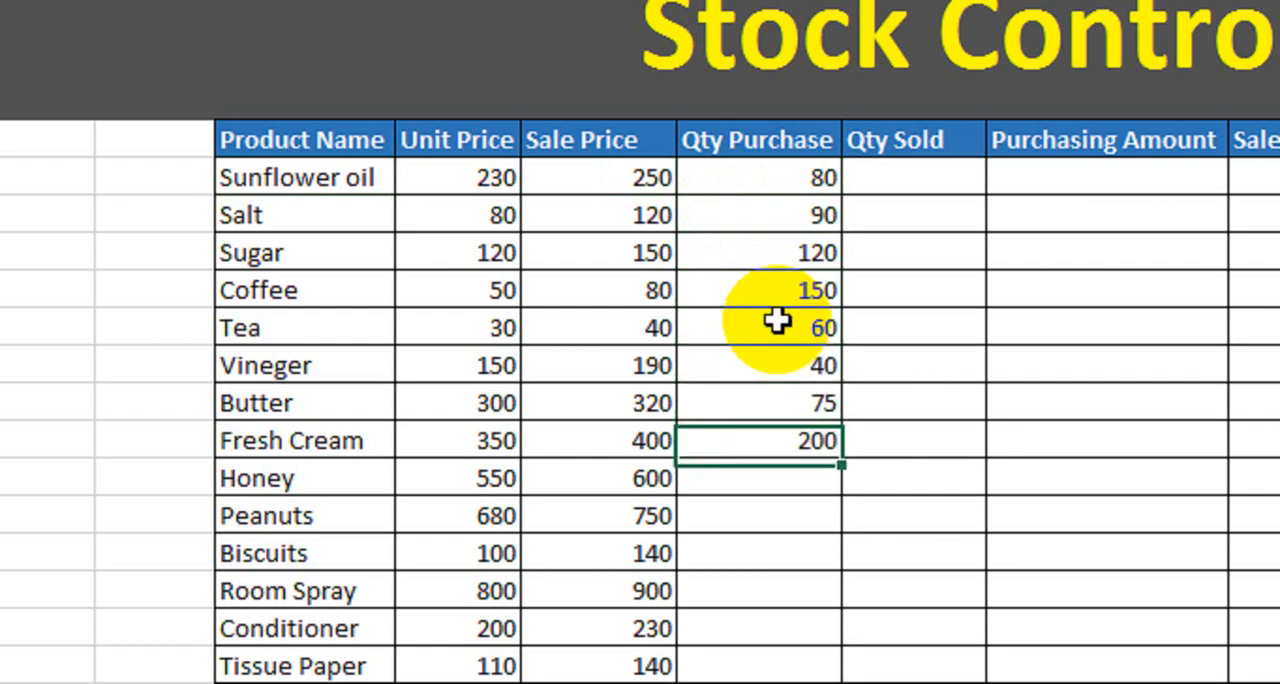
pyautogui.write('250')
pyautogui.press('Return')
# Enter the purchase quantities 300 for Peanuts, 90 for Biscuits, 30 for Room Spray, 10 for Conditioner and 85 for Tissue Paper.
pyautogui.write('300')
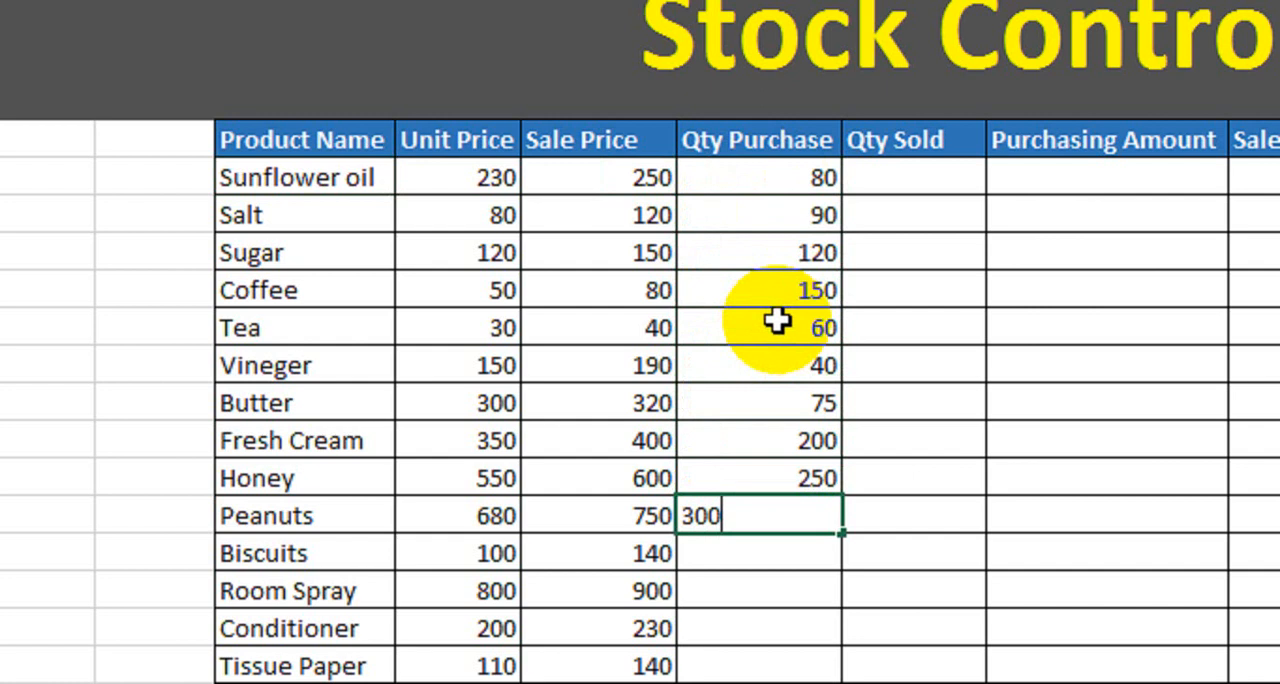
pyautogui.press('Return')
pyautogui.write('90')
pyautogui.press('Return')
pyautogui.write('30')
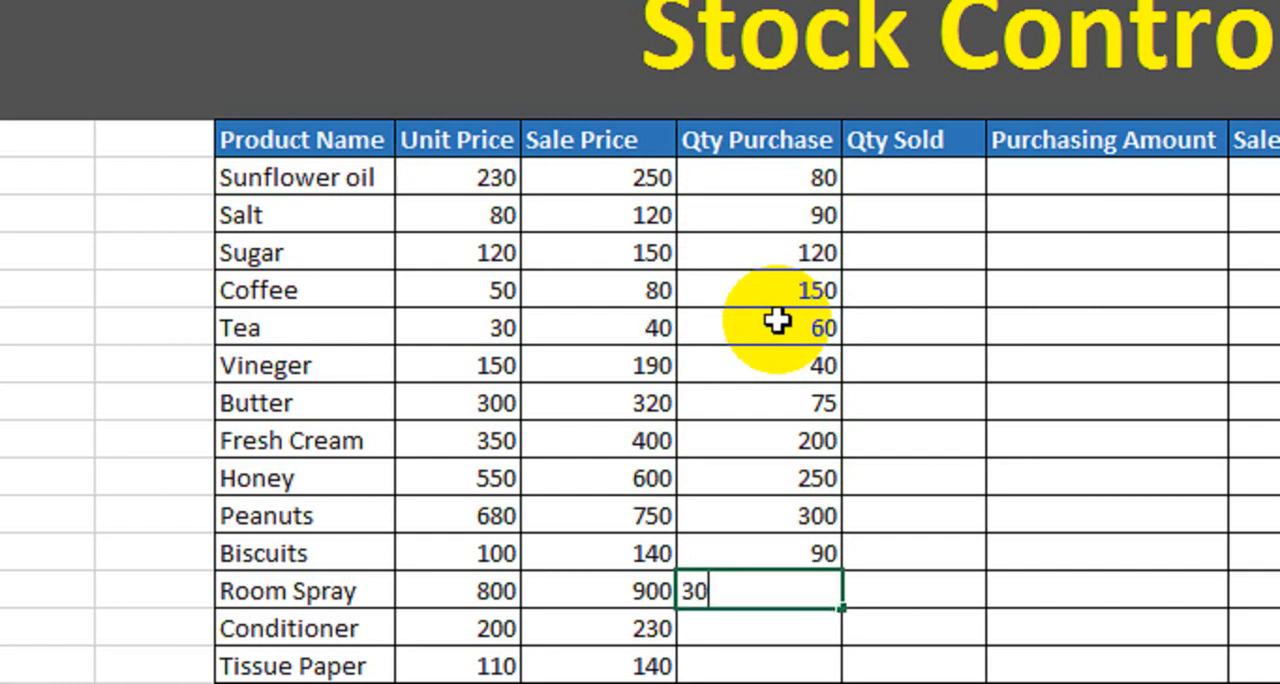
pyautogui.press('Return')
pyautogui.write('10')
pyautogui.press('Return')
pyautogui.write('85')
pyautogui.press('Return')
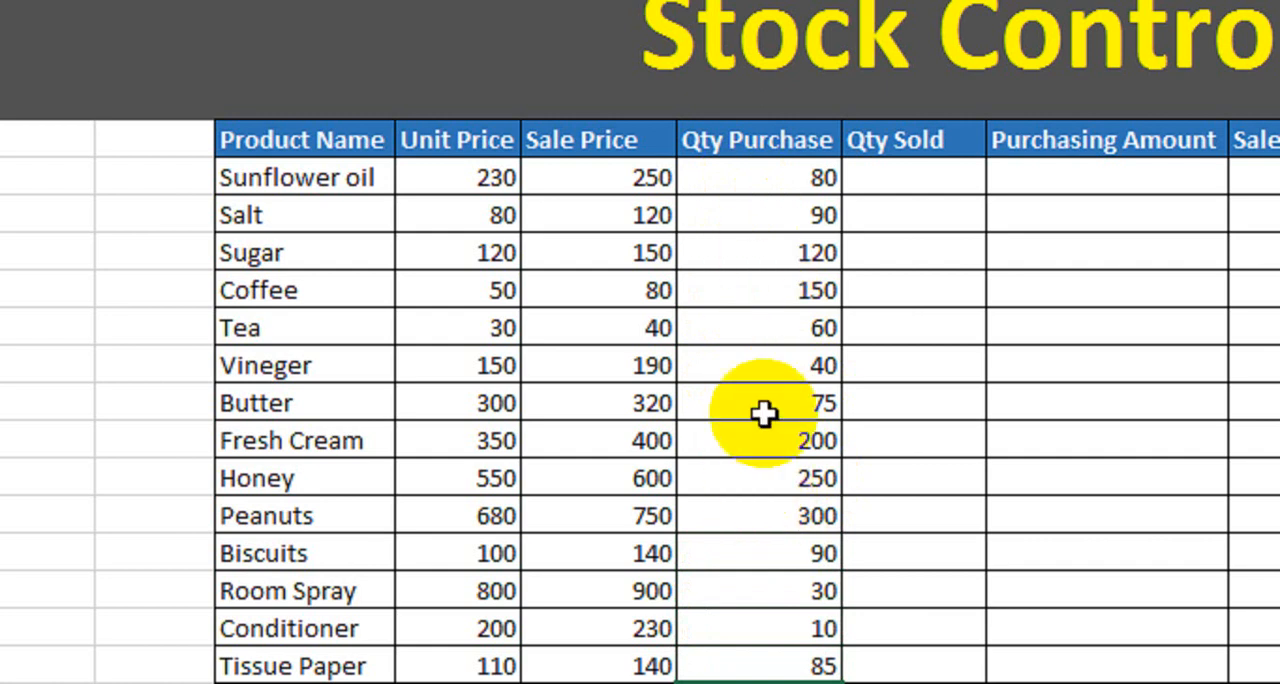
# Enter the sold quantities 10 for Sunflower oil, 30 for Salt, 50 for Sugar and 40 for Coffee.
pyautogui.click(900, 180)
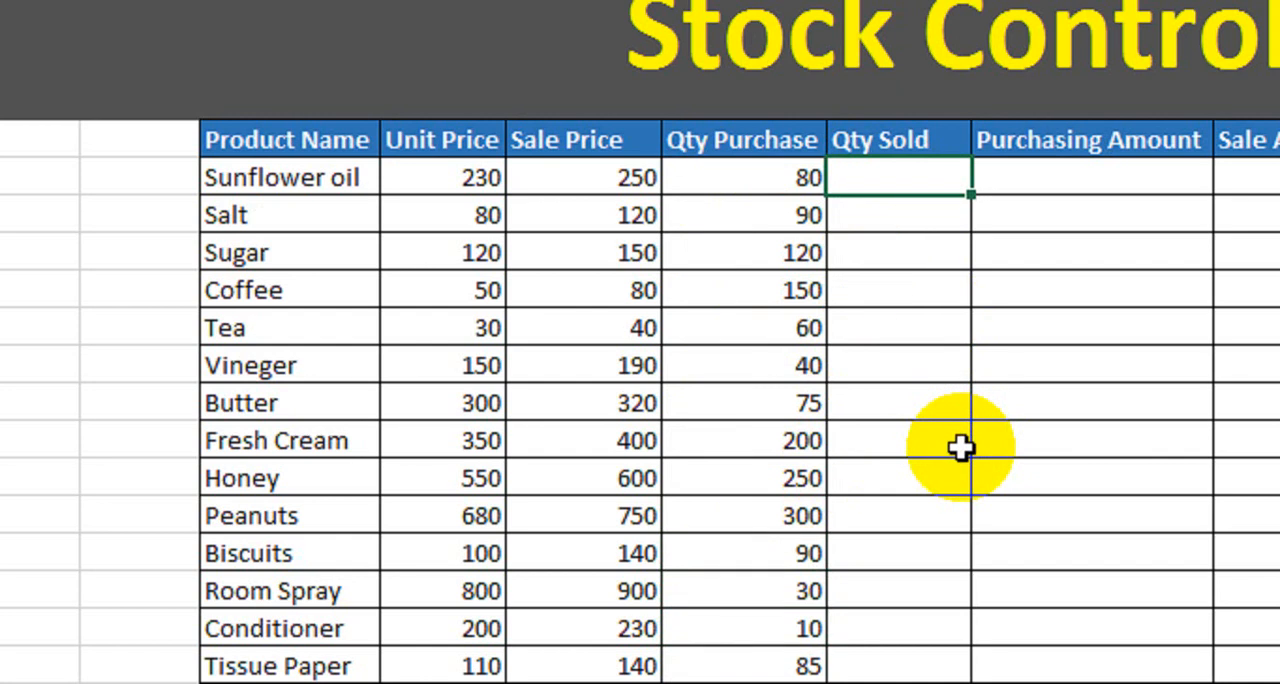
pyautogui.write('10')
pyautogui.press('Return')
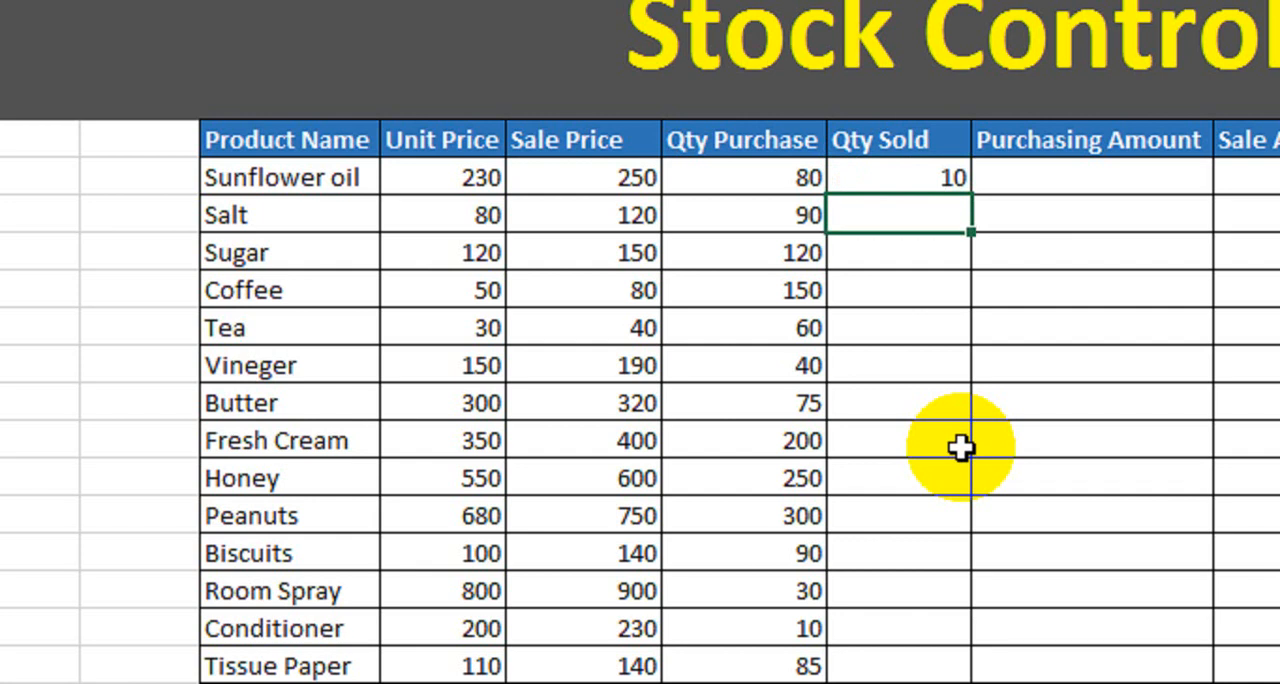
pyautogui.write('30')
pyautogui.press('Return')
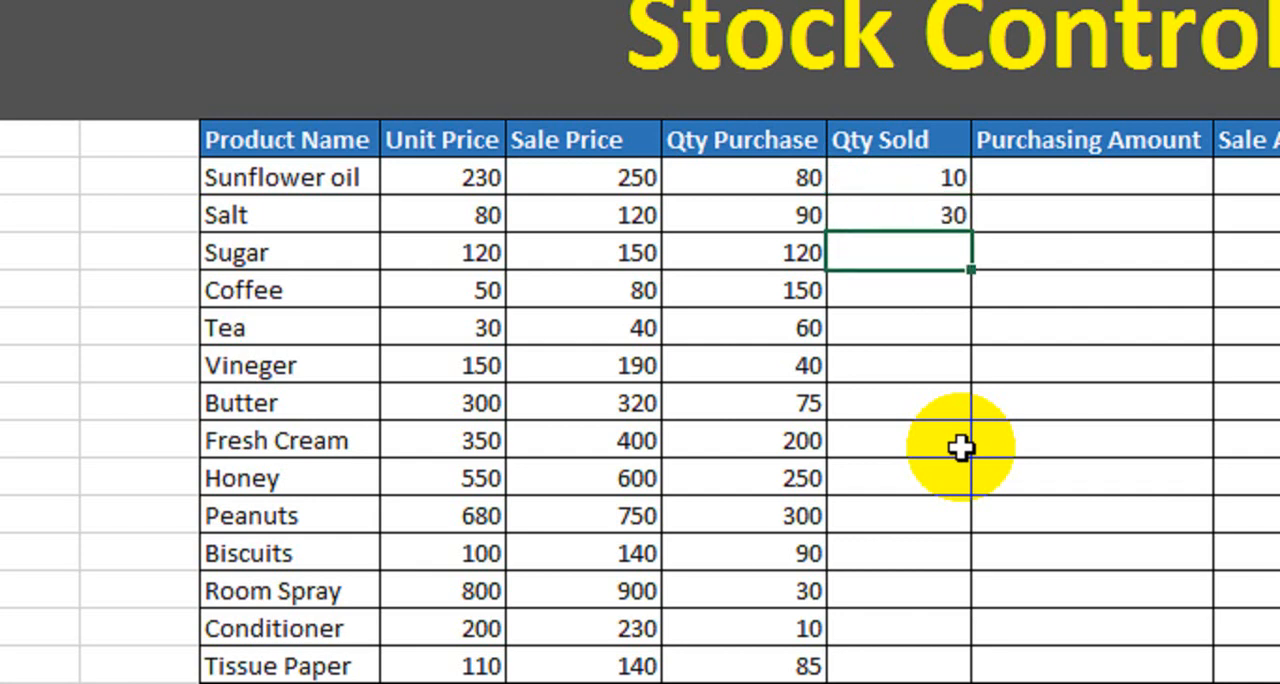
pyautogui.write('50')
pyautogui.press('Return')
pyautogui.write('40')
pyautogui.press('Return')
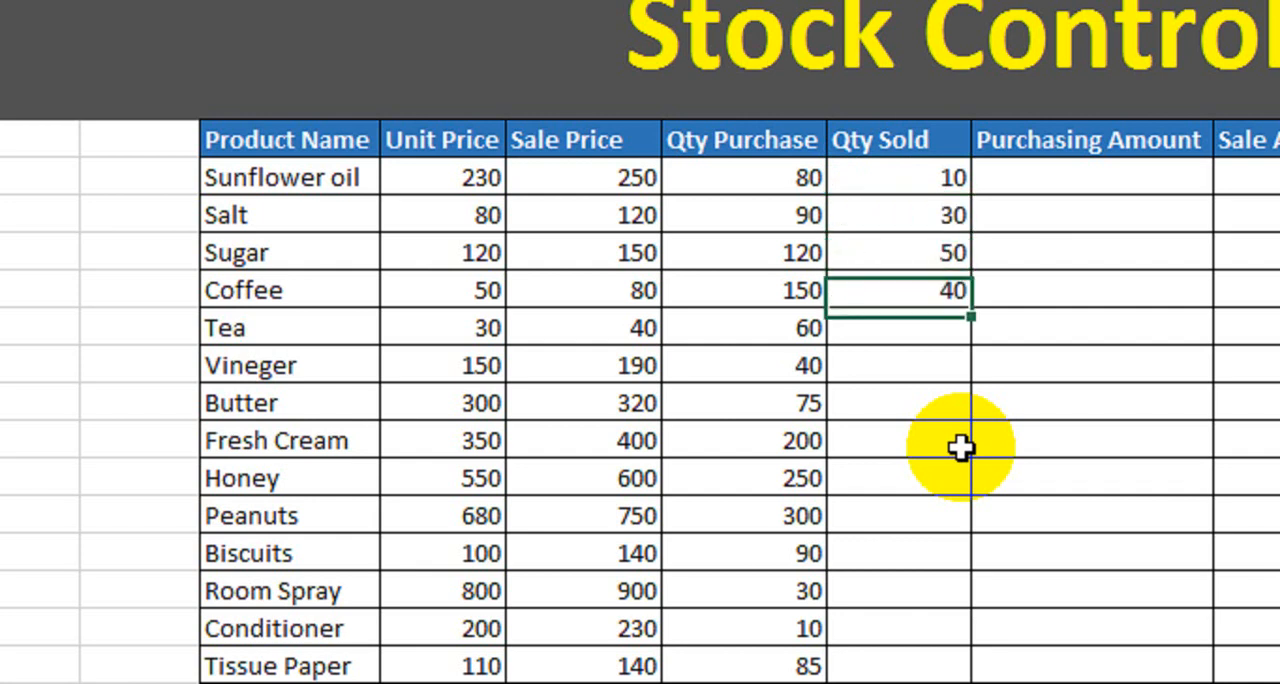
# Enter the sold quantities 5 for Tea and 30 for Vineger.
pyautogui.write('5')
pyautogui.press('Return')
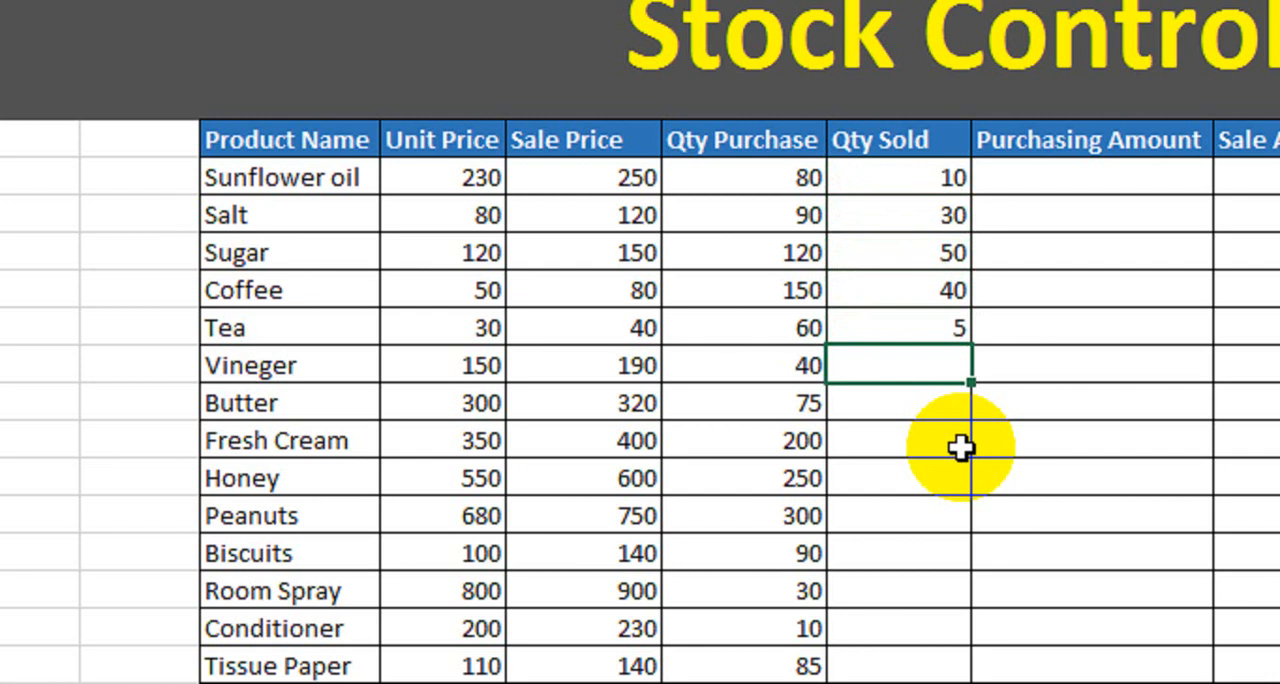
pyautogui.write('30')
pyautogui.press('Return')
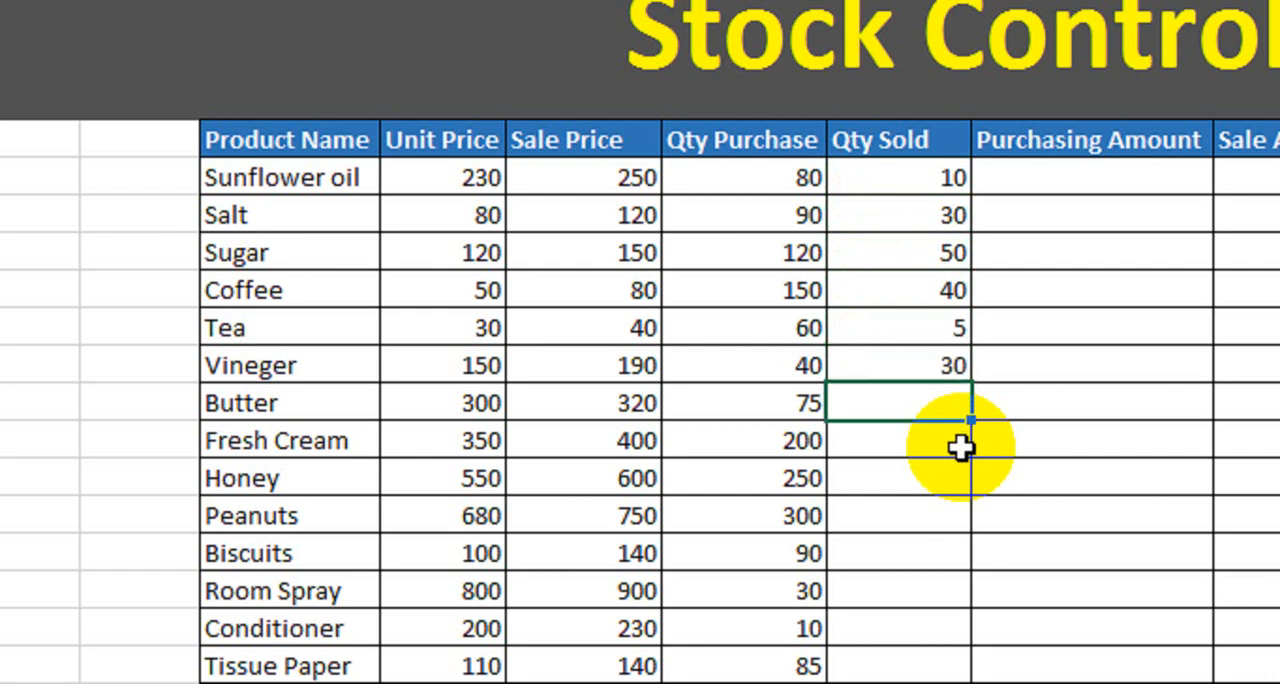
# Change the sold quantity of Tea to 50.
pyautogui.press('Up')
pyautogui.press('Up')
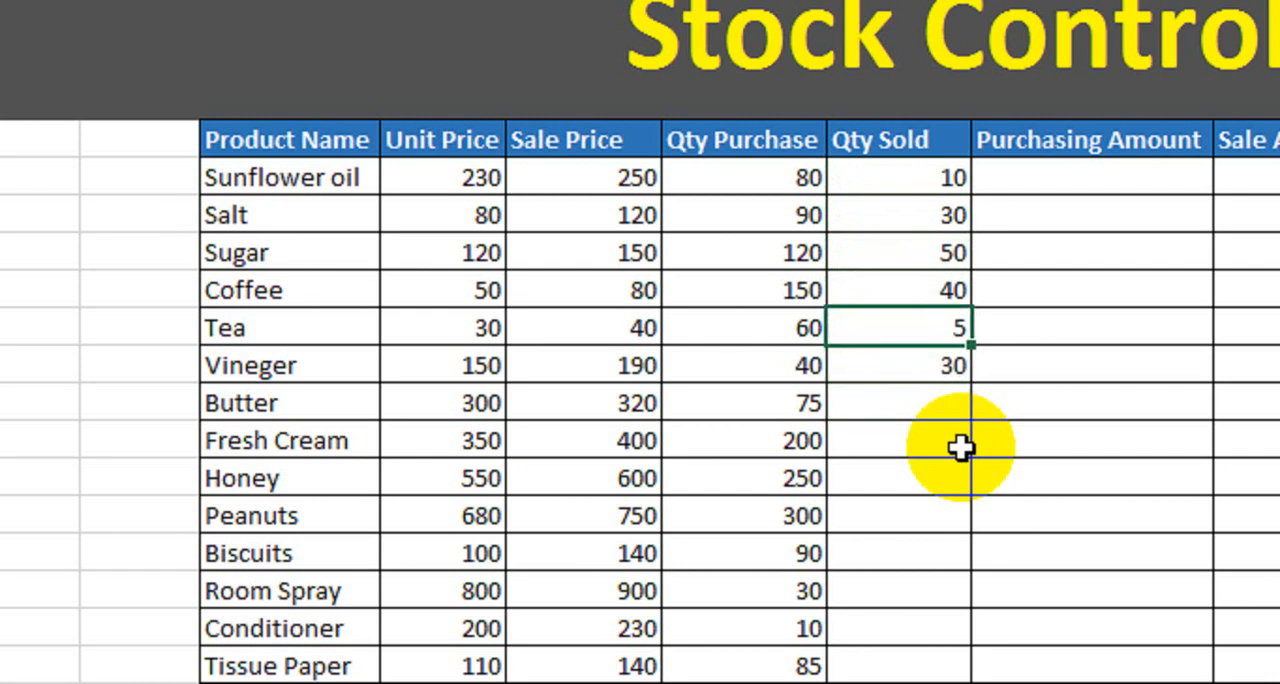
pyautogui.write('50')
pyautogui.press('Return')
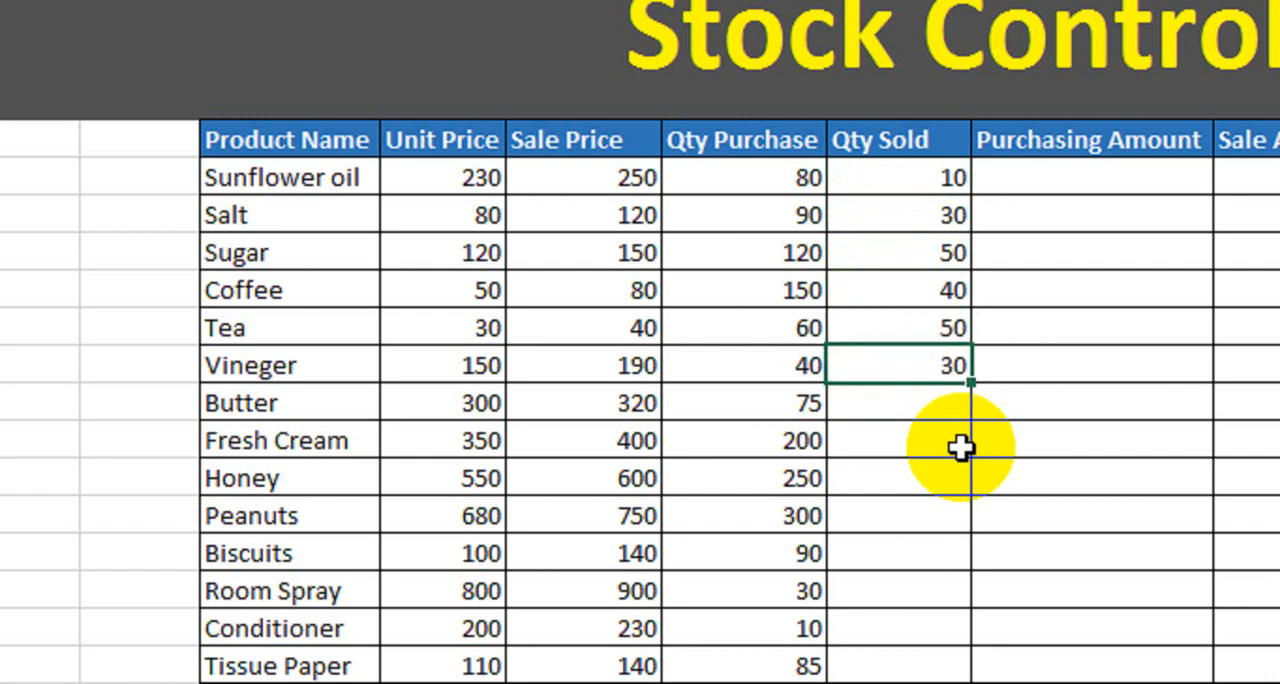
# Change the sold quantity of Vineger to 100 and enter 30 for Butter and 150 for Fresh Cream.
pyautogui.write('100')
pyautogui.press('Return')
pyautogui.write('30')
pyautogui.press('Return')
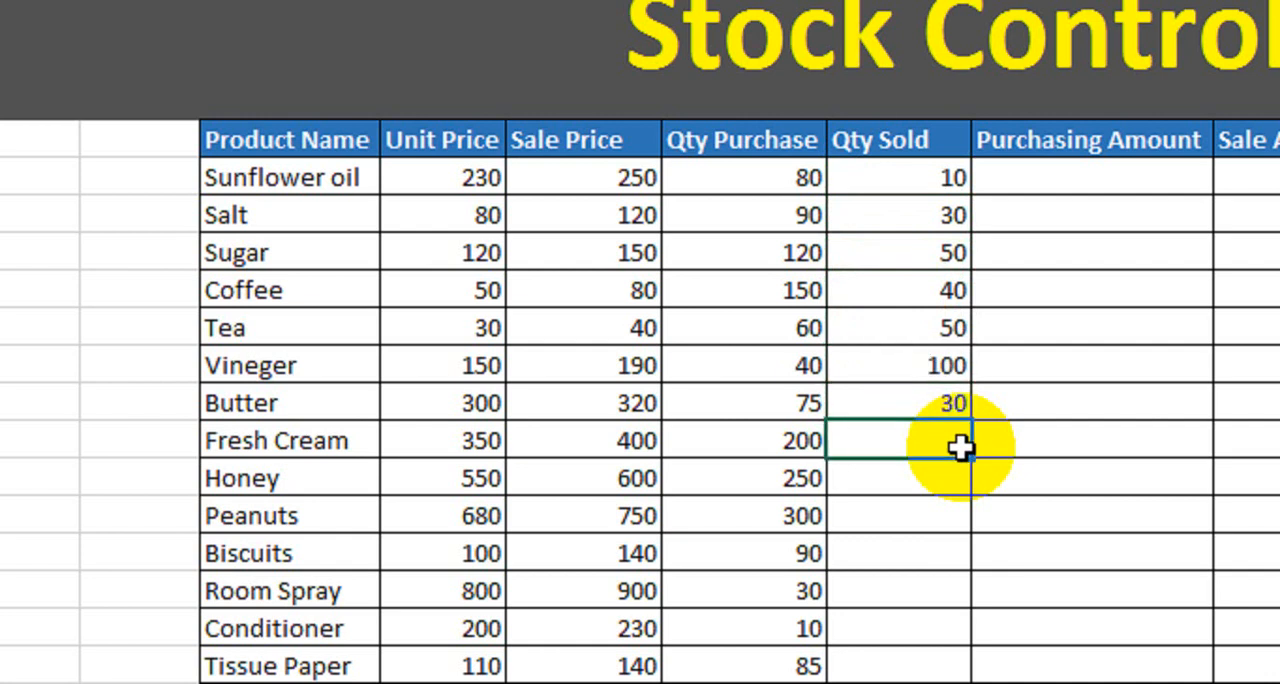
pyautogui.write('15')
pyautogui.press('Return')
# Enter the sold quantities 210 for Honey, 85 for Peanuts and 10 for Biscuits.
pyautogui.write('2')
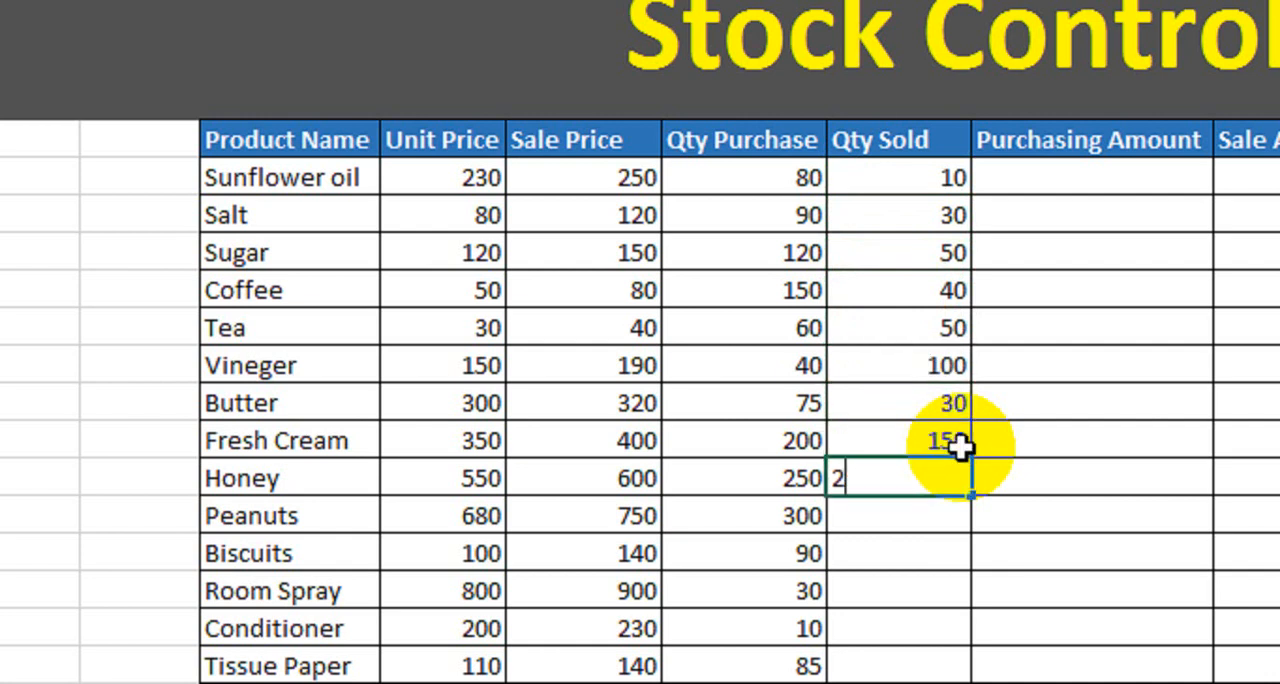
pyautogui.write('10')
pyautogui.press('Return')
pyautogui.write('85')
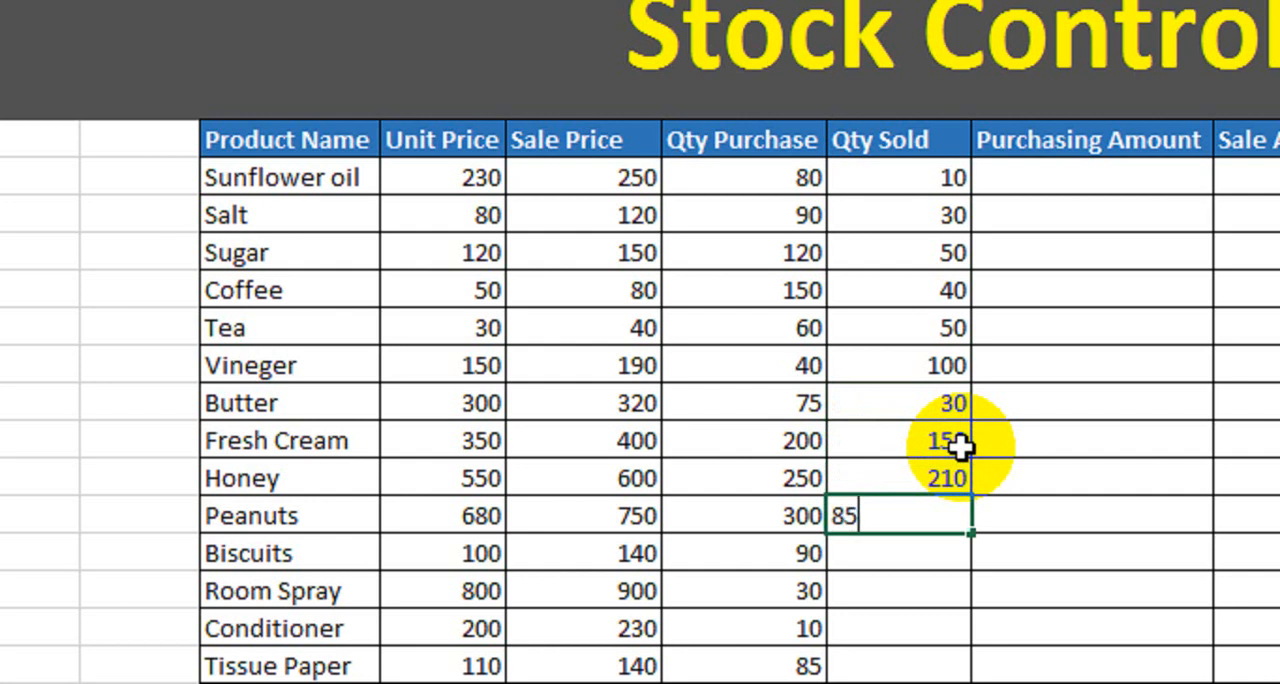
pyautogui.press('Return')
pyautogui.write('10')
pyautogui.press('Return')
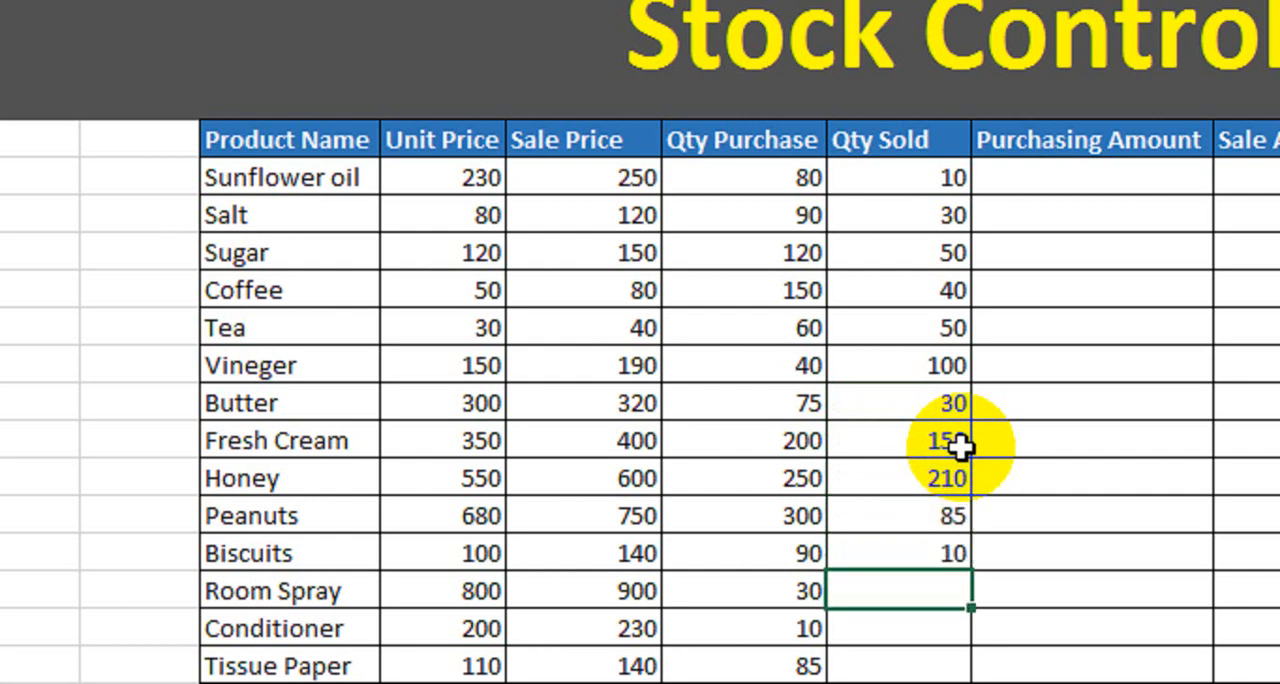
# Enter the sold quantities 8 for Room Spray, 72 for Conditioner and 65 for Tissue Paper.
pyautogui.write('8')
pyautogui.press('Return')
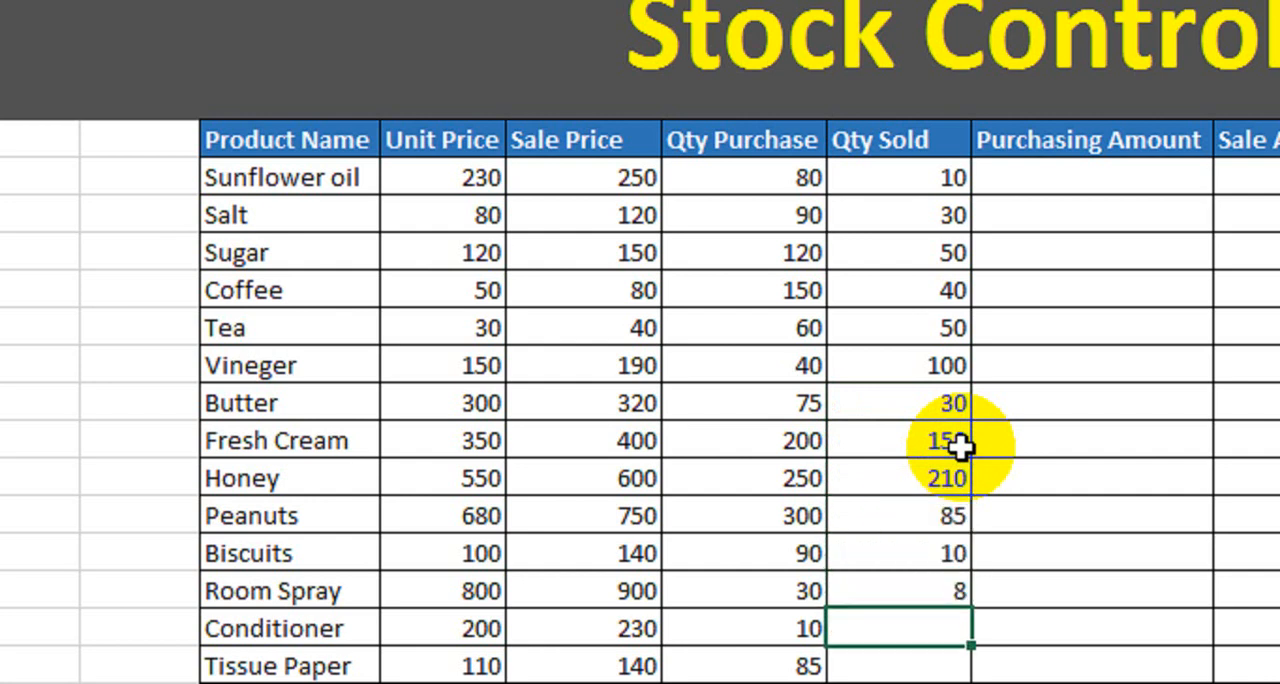
pyautogui.write('72')
pyautogui.press('Return')
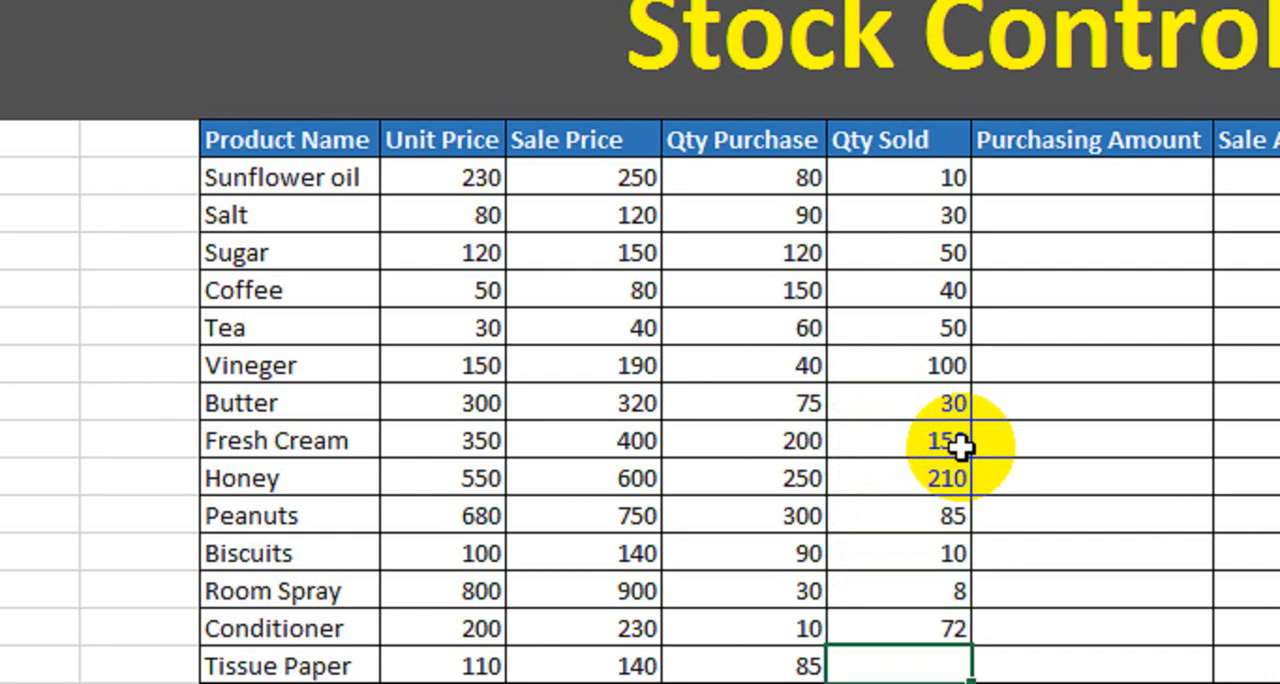
pyautogui.write('65')
pyautogui.press('Return')
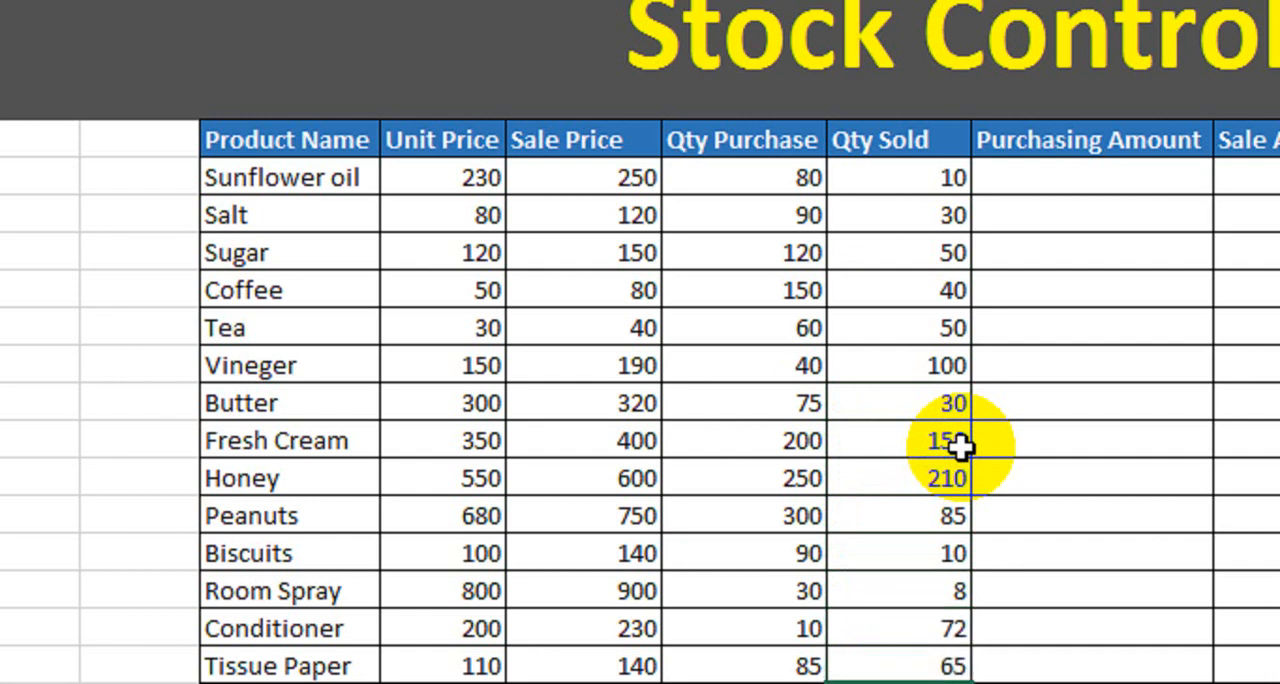
# Select the Purchasing Amount cell in the Sunflower oil row.
pyautogui.moveTo(300, 145)
pyautogui.mouseDown()
pyautogui.moveTo(372, 180)
pyautogui.moveTo(787, 490)
pyautogui.moveTo(909, 679)
pyautogui.mouseUp()
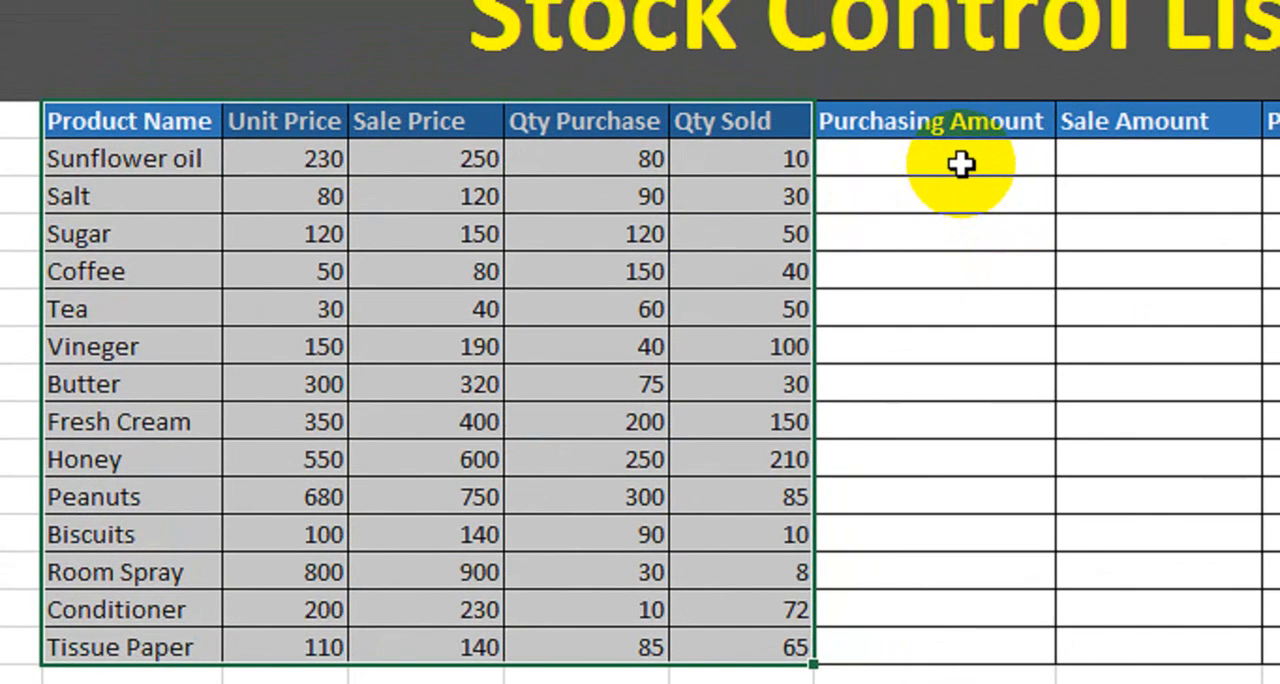
pyautogui.click(961, 164)
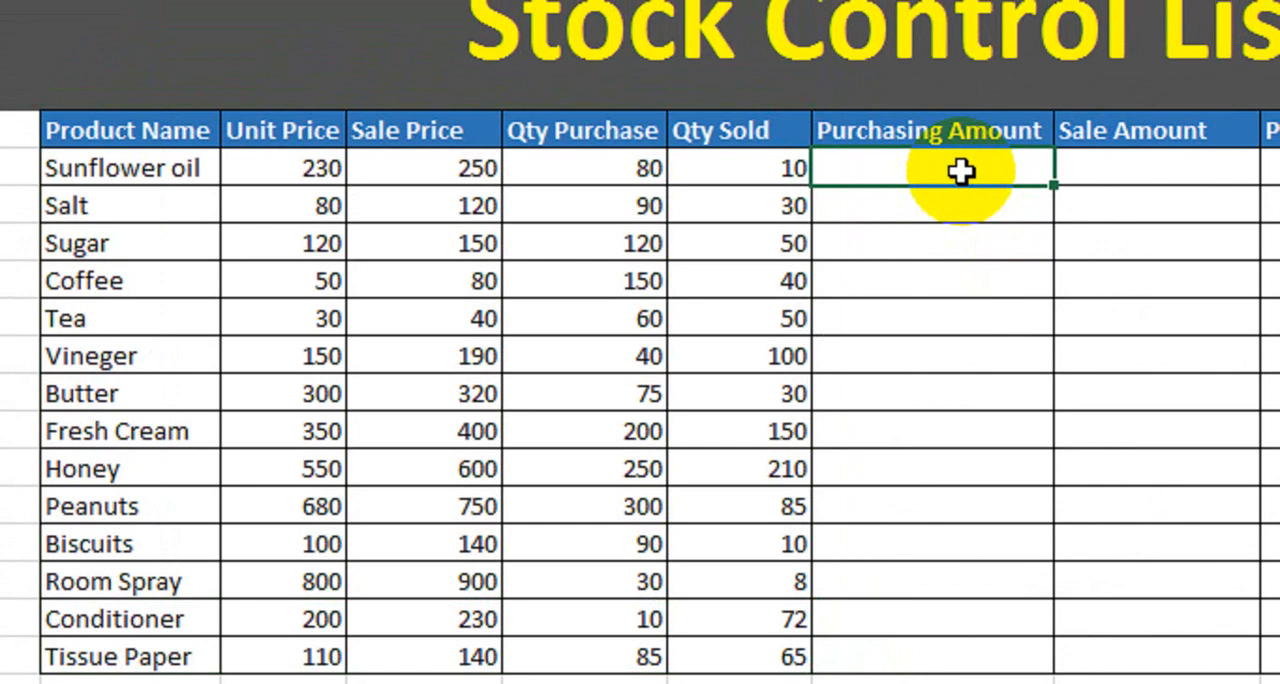
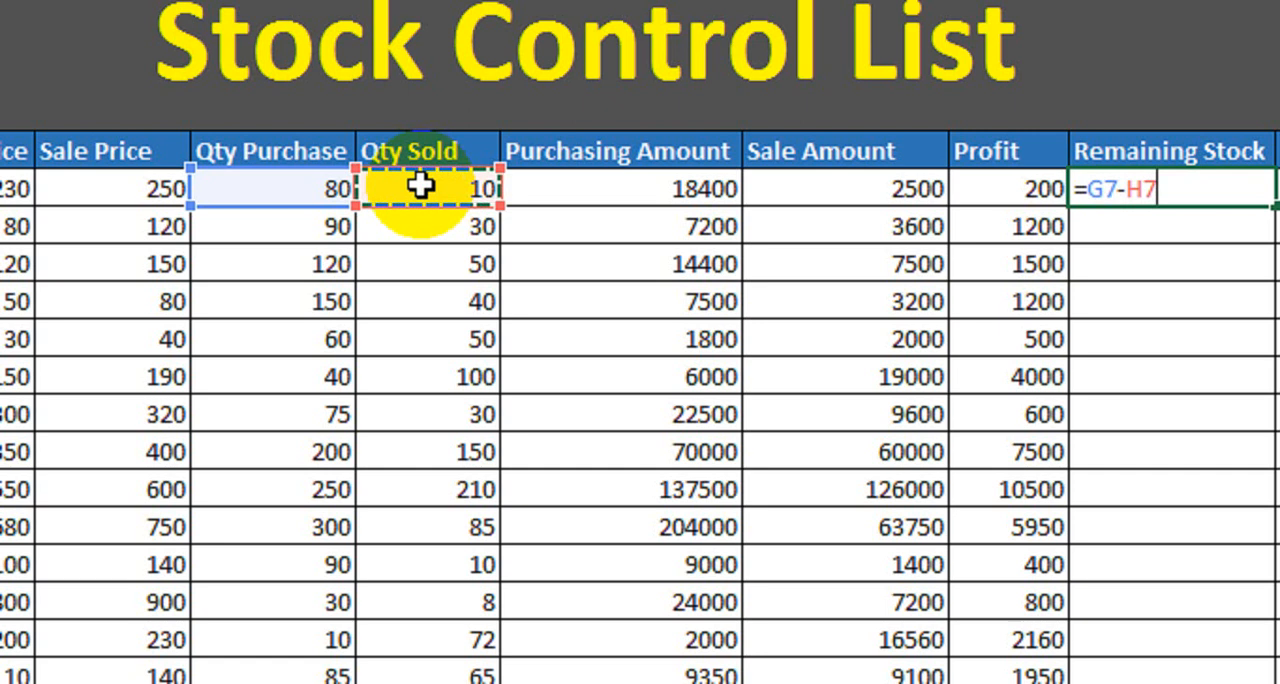
# Calculate Sunflower oil's remaining stock with =G7-H7 and fill the formula down the Remaining Stock column to Tissue Paper.
pyautogui.press('Return')
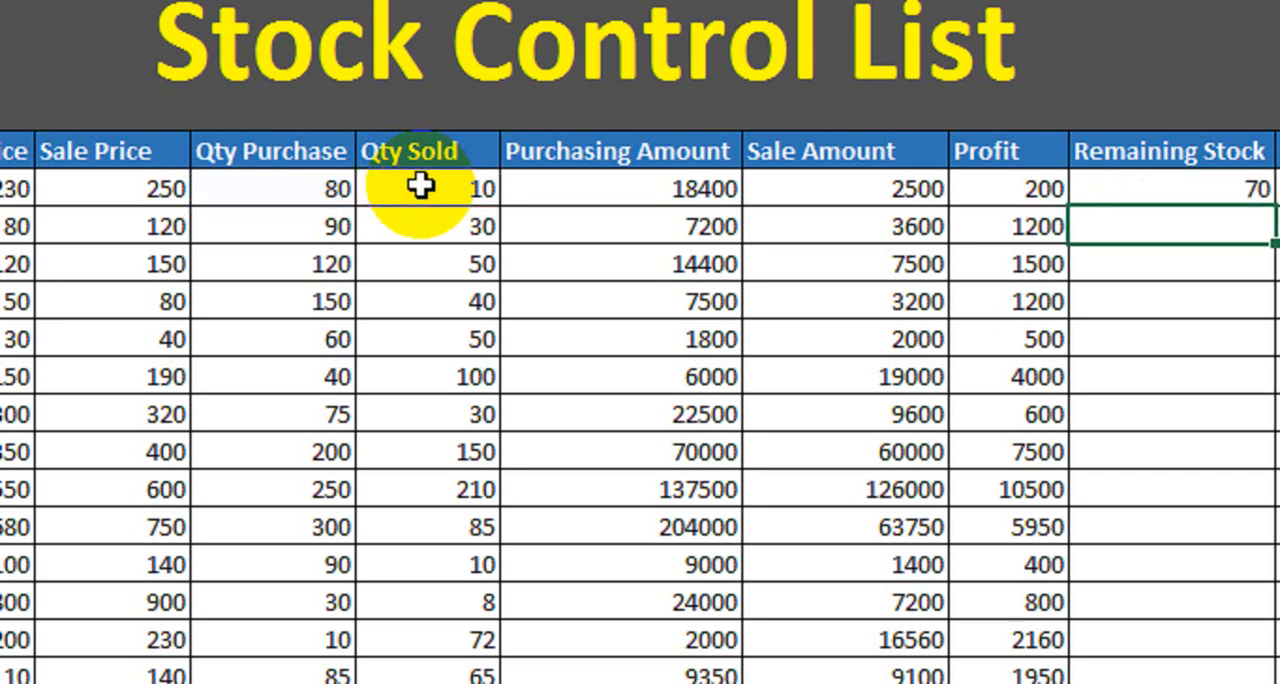
pyautogui.click(334, 180)
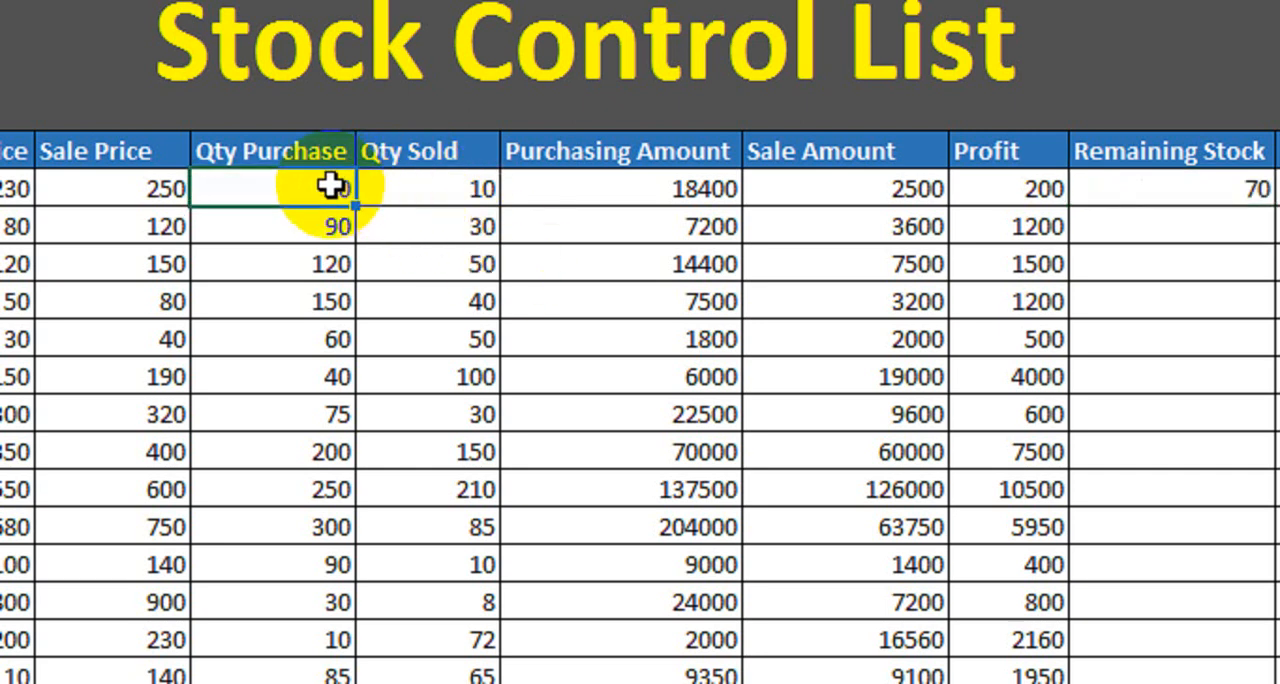
pyautogui.click(428, 188)
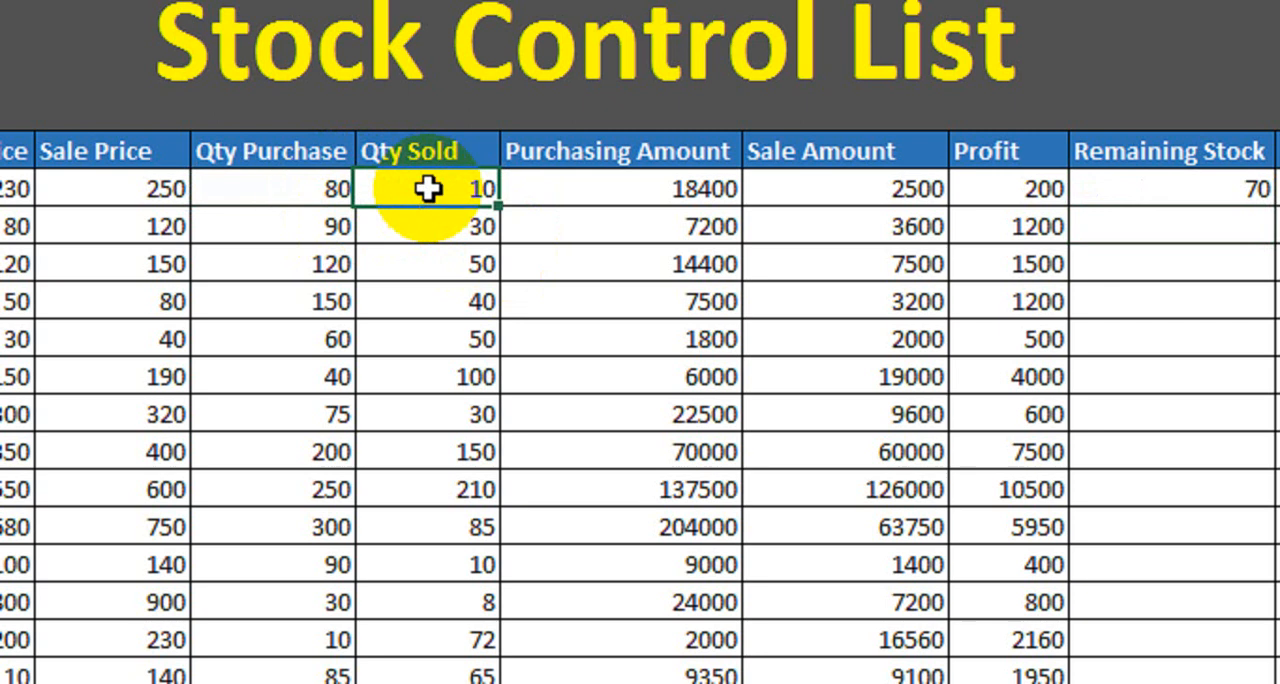
pyautogui.click(1165, 190)
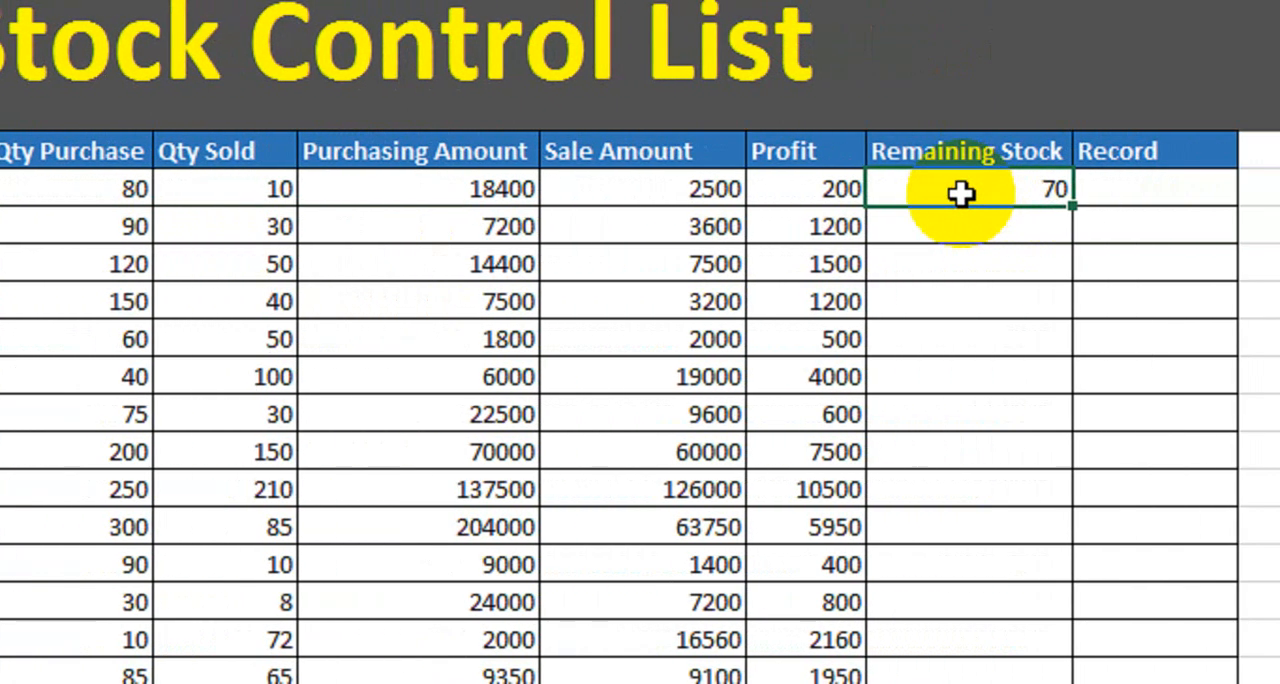
pyautogui.moveTo(1071, 205); pyautogui.dragTo(1054, 673)
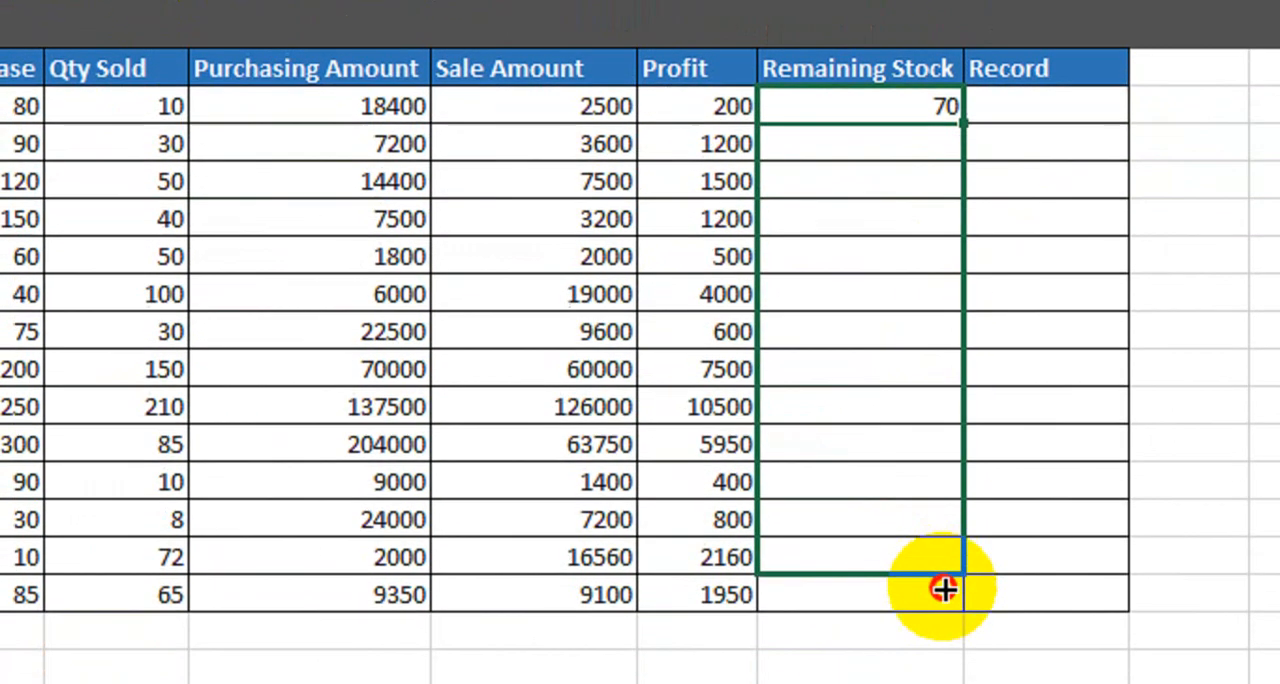
pyautogui.moveTo(944, 590); pyautogui.dragTo(944, 592)
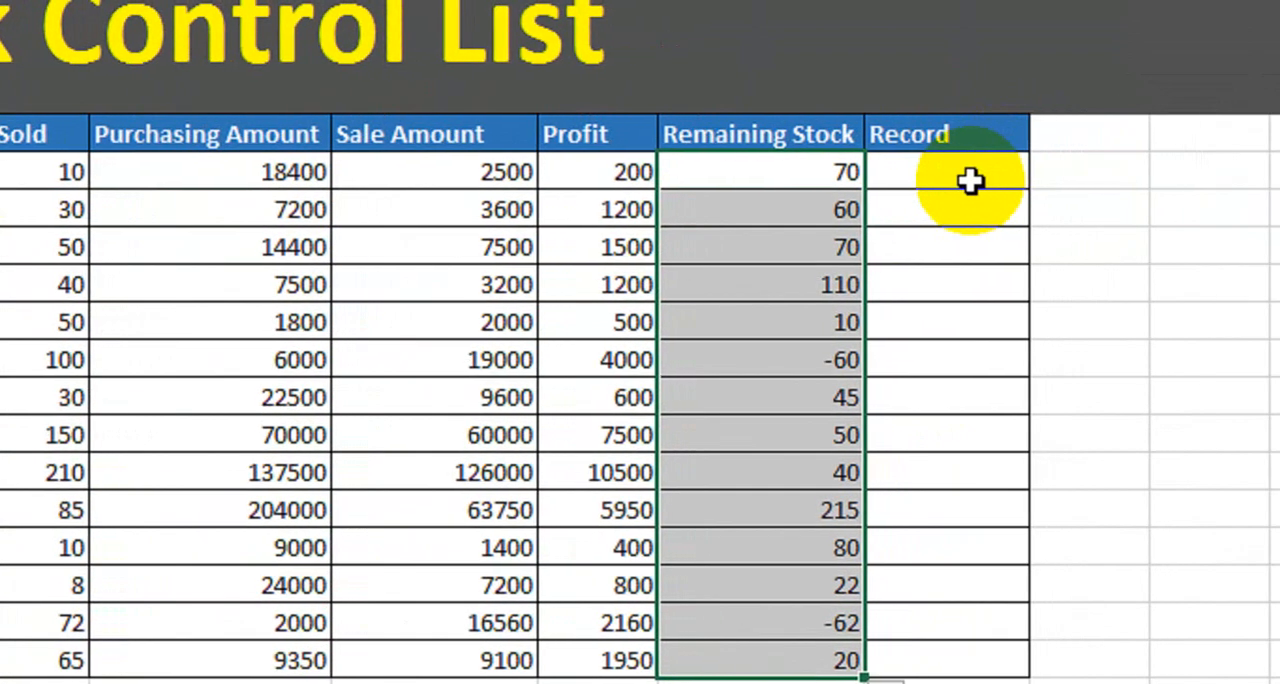
# Enter the formula =IF(L7<=30,"Update Stock","") in the Record cell of the Sunflower oil row.
pyautogui.click(1040, 160)
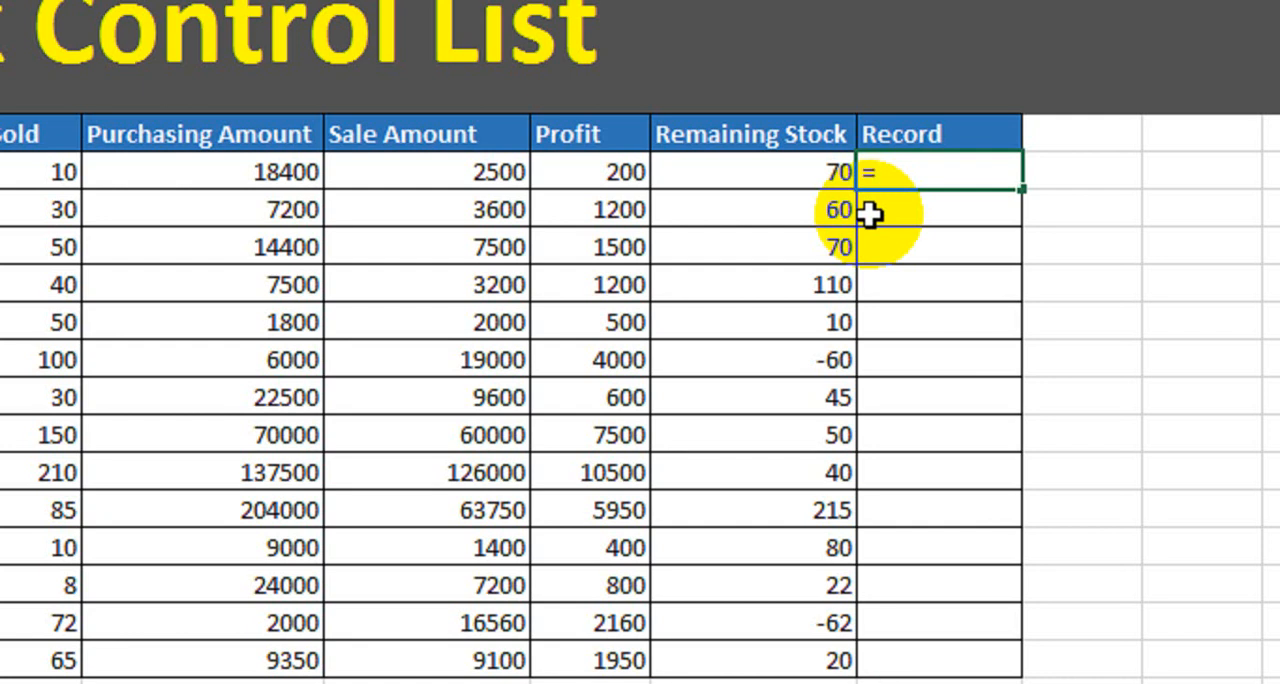
pyautogui.write('IF(')
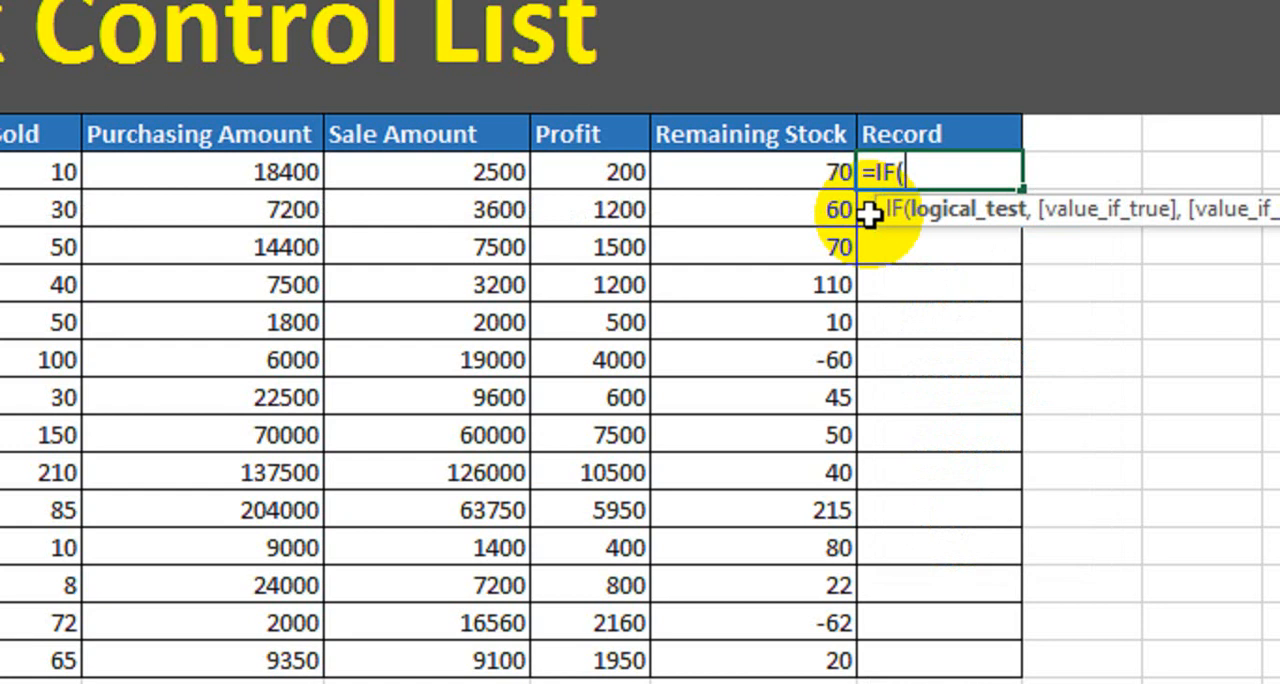
pyautogui.click(771, 177)
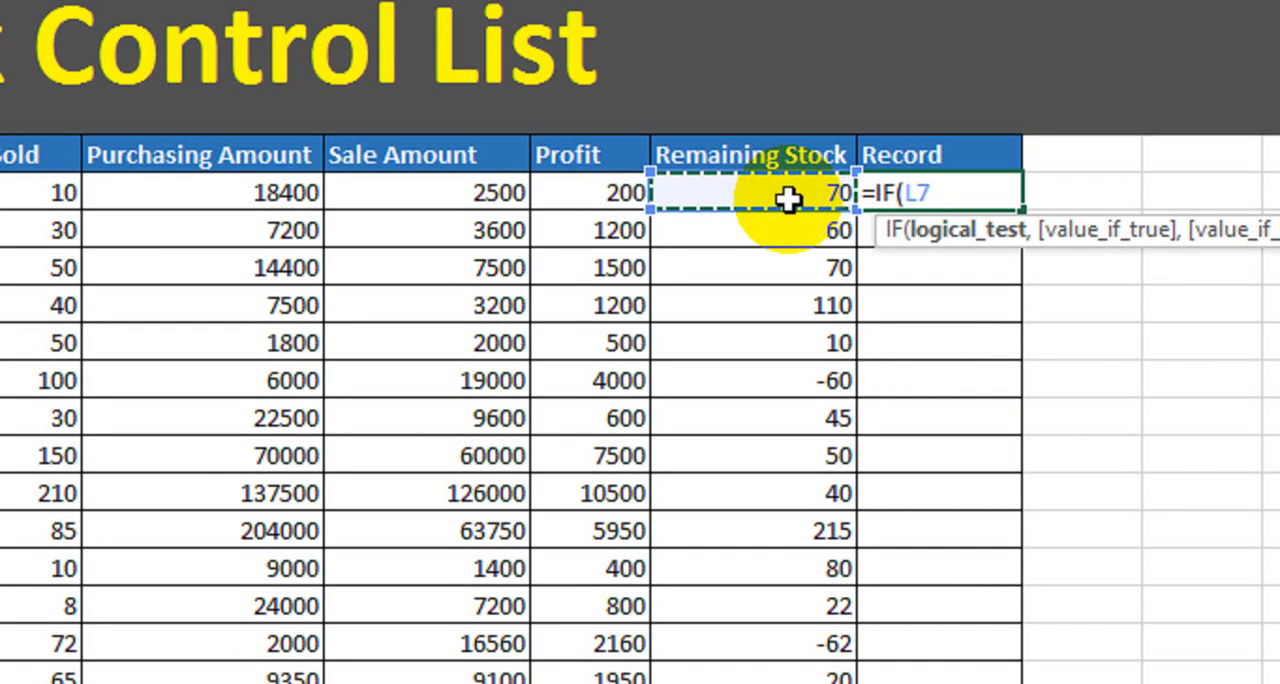
pyautogui.write('<=')
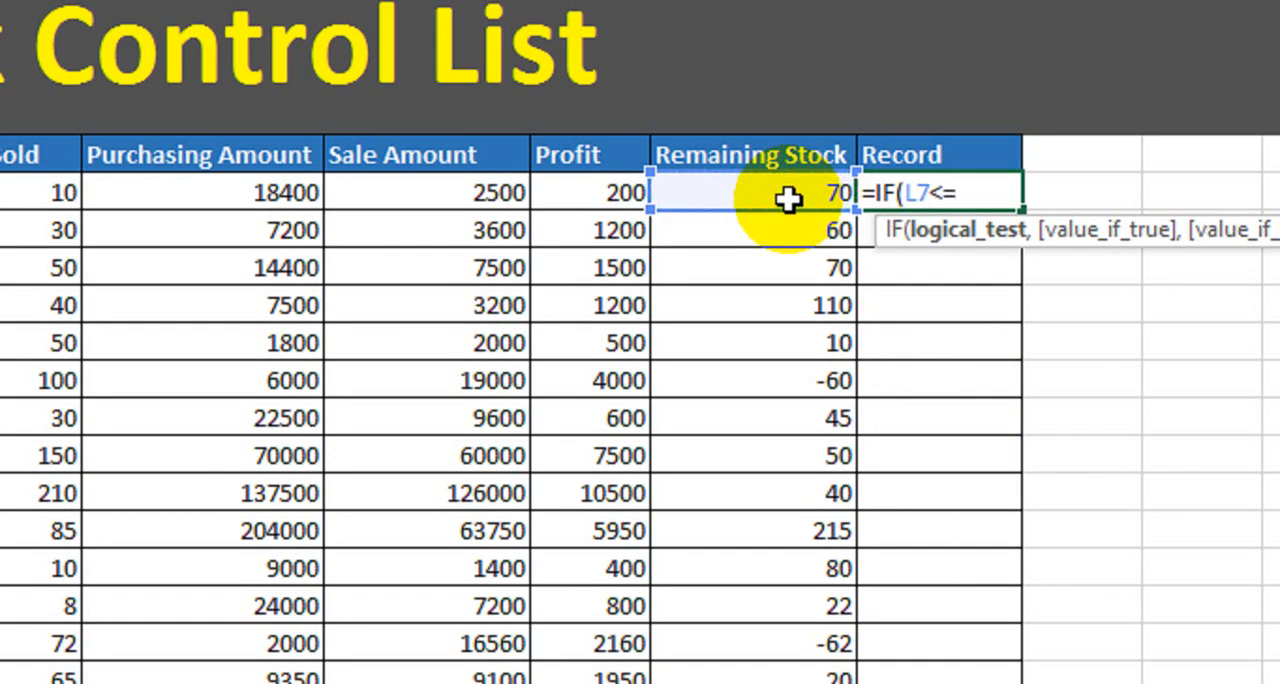
pyautogui.write('30,"U')
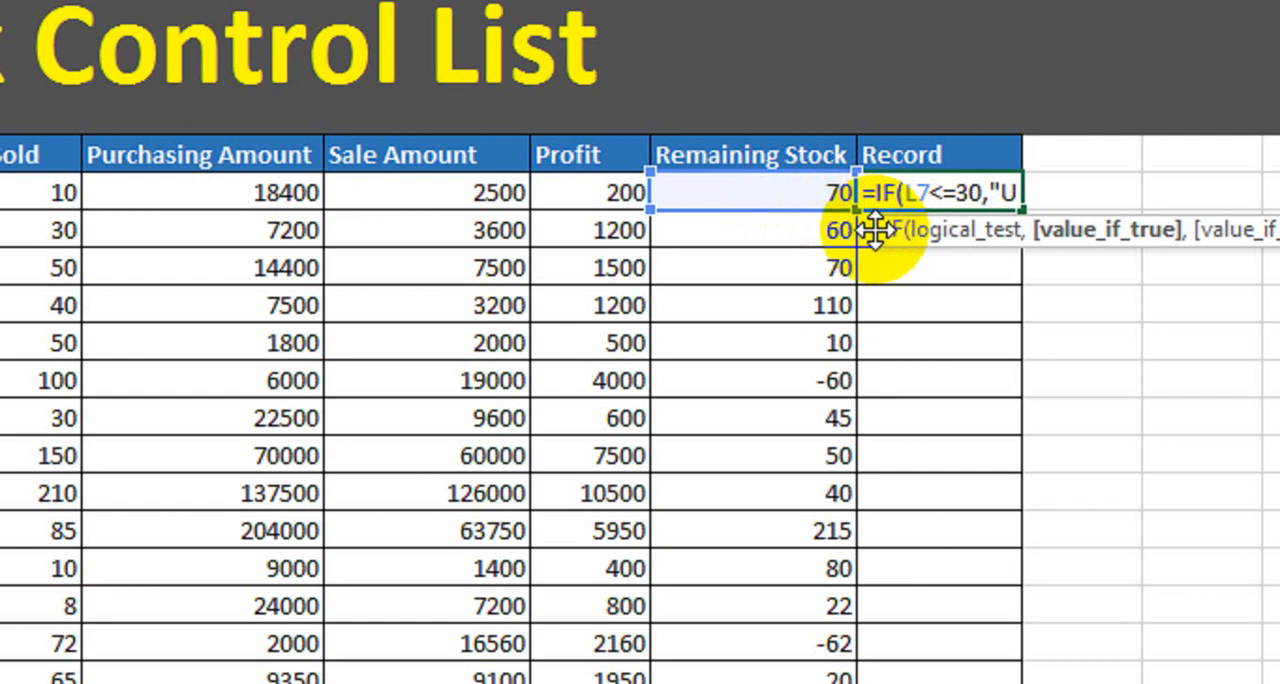
pyautogui.write('pdate Stock')
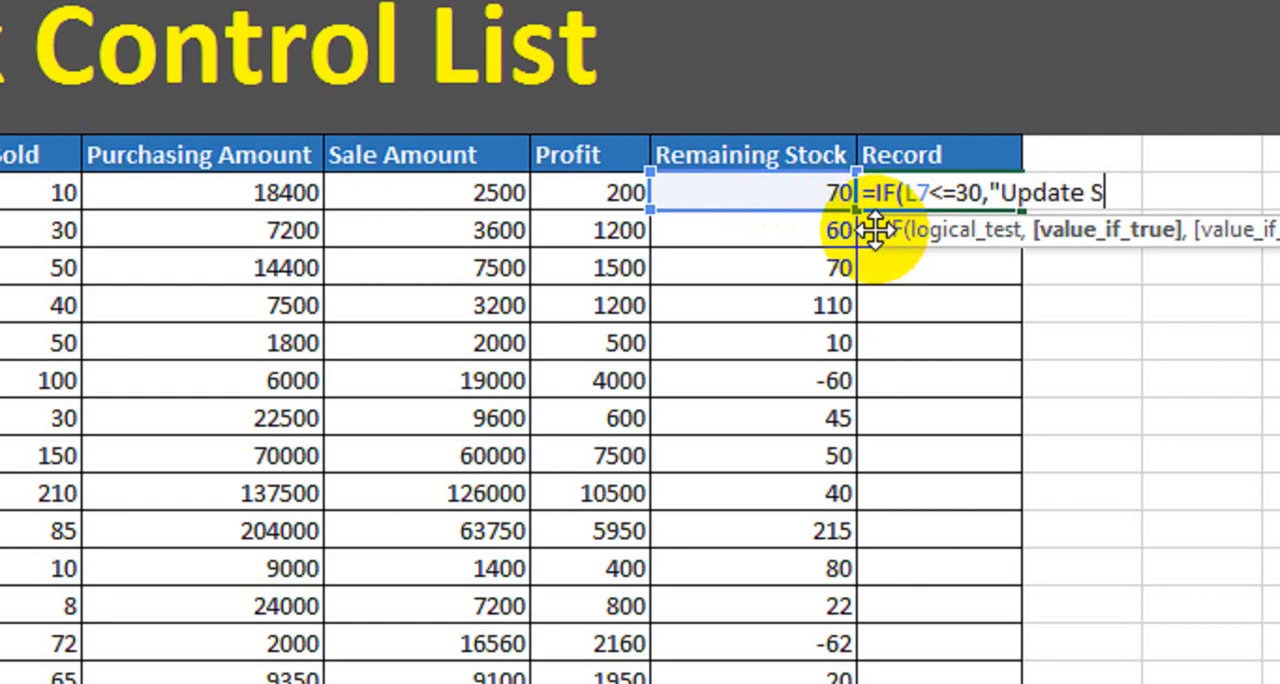
pyautogui.write('",')
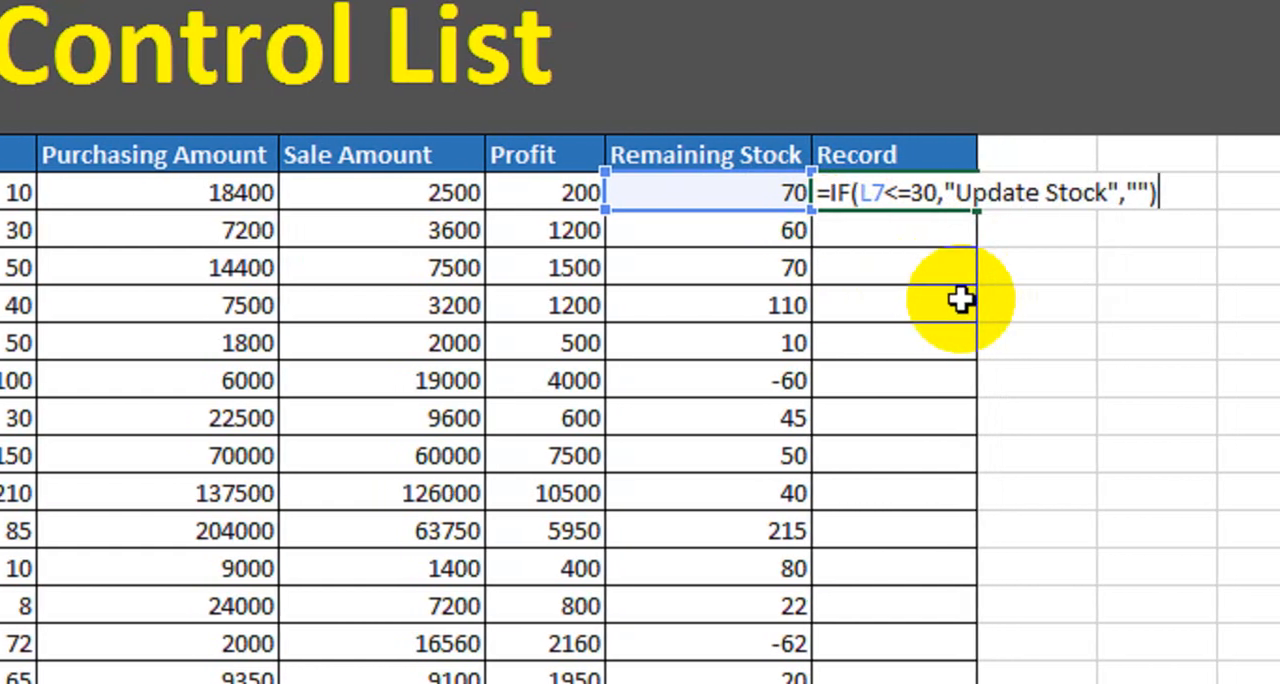
pyautogui.press('Return')
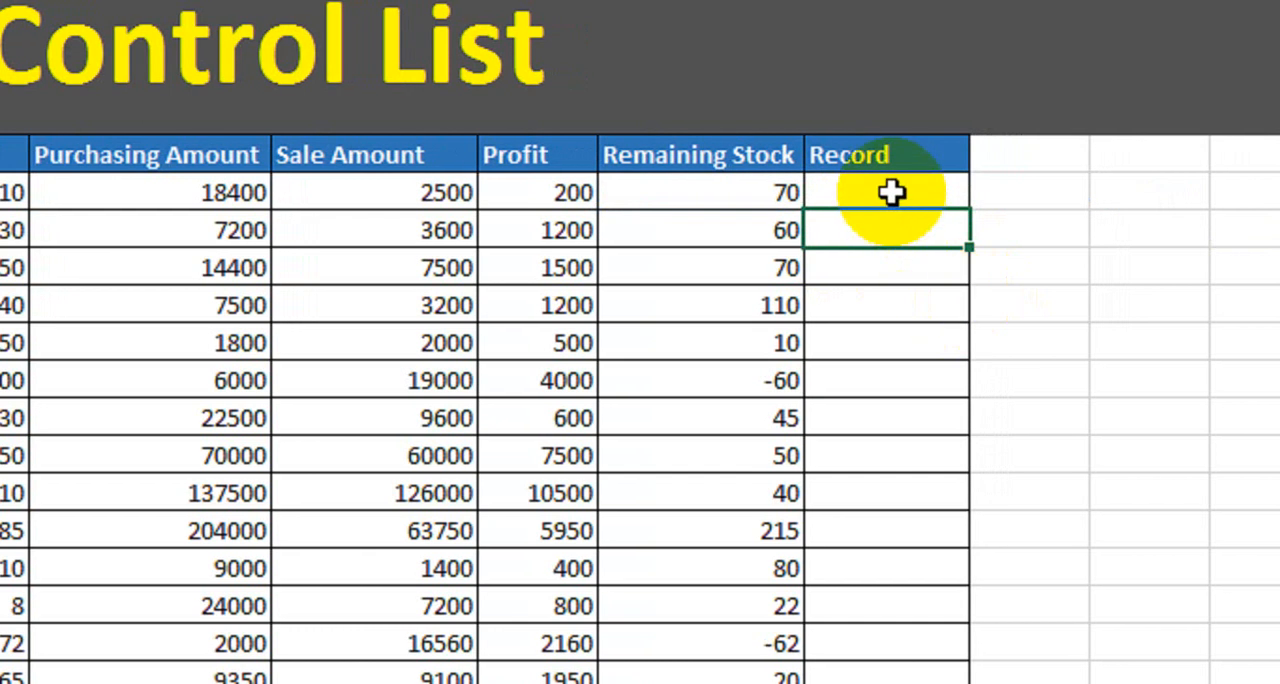
# Fill the Record formula from the Sunflower oil row down to the Tissue Paper row.
pyautogui.click(894, 191)
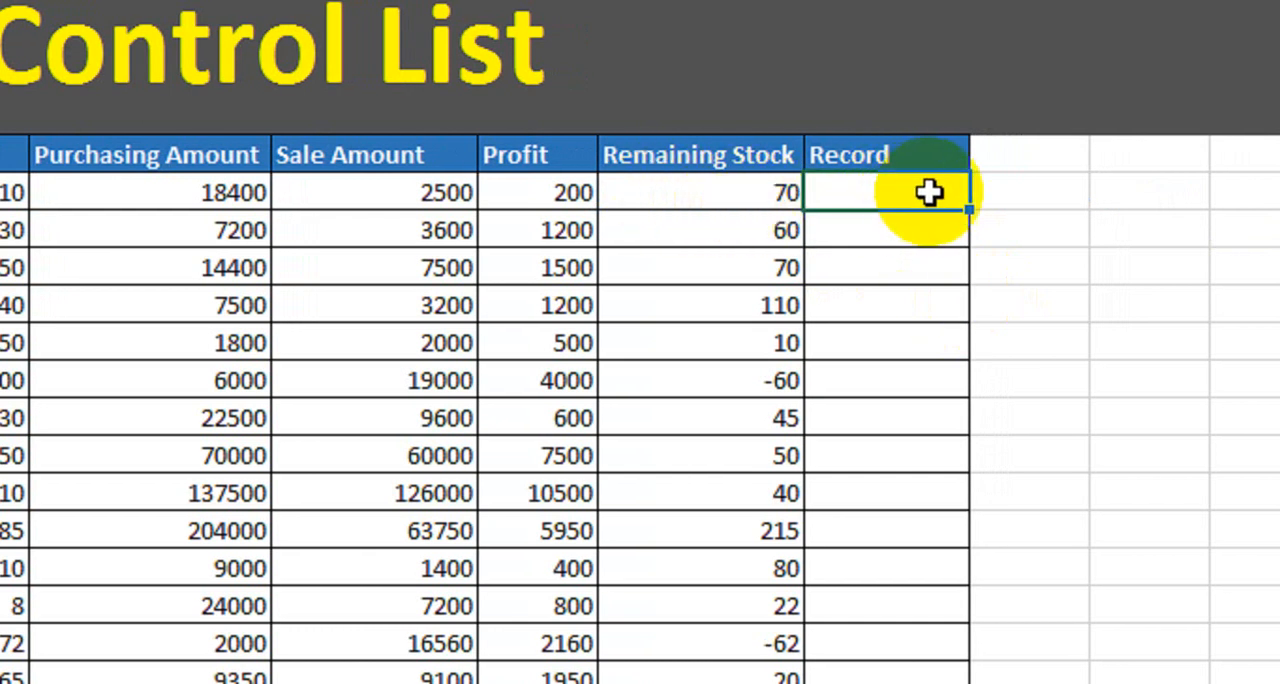
pyautogui.moveTo(965, 212); pyautogui.dragTo(965, 680)
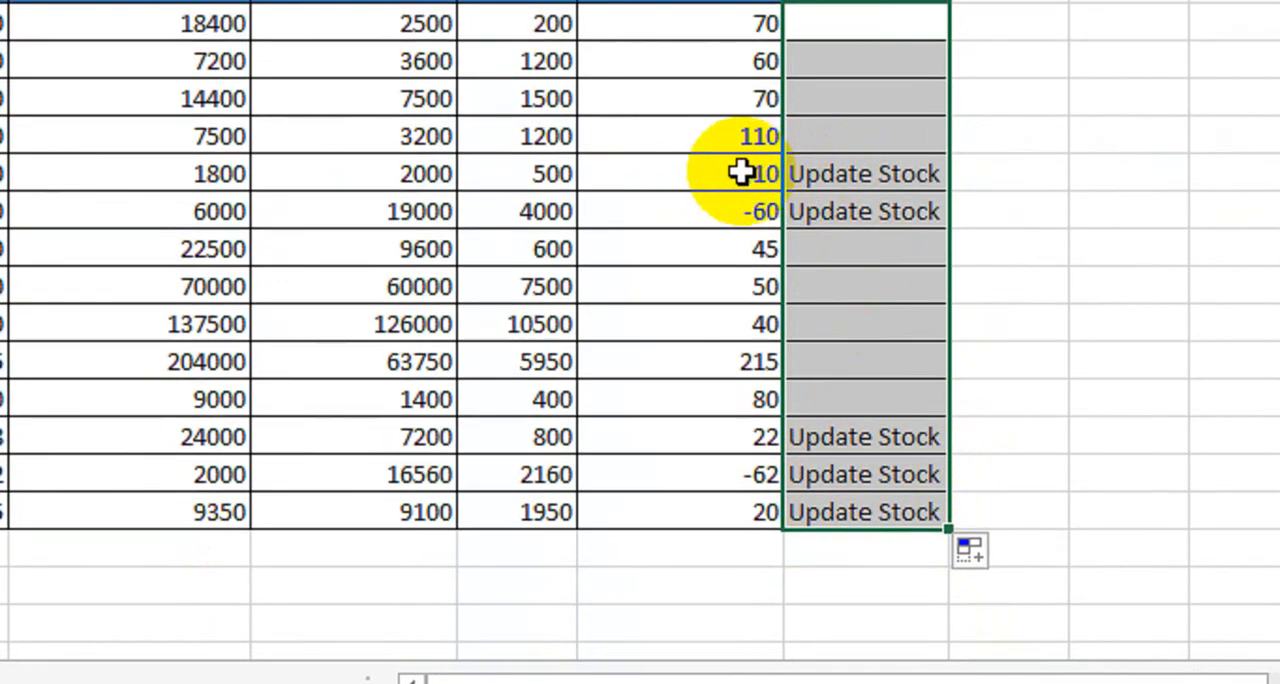
pyautogui.click(740, 161)
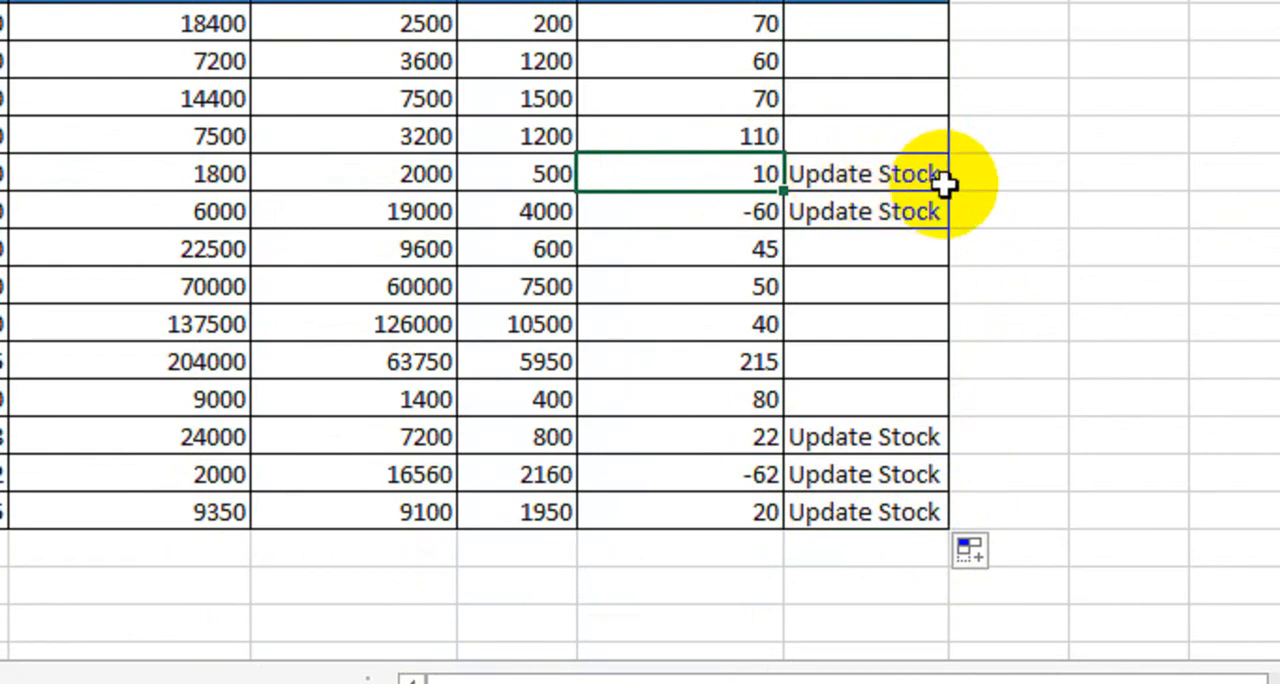
# Change the sold quantity of Vineger to 30.
pyautogui.click(677, 215)
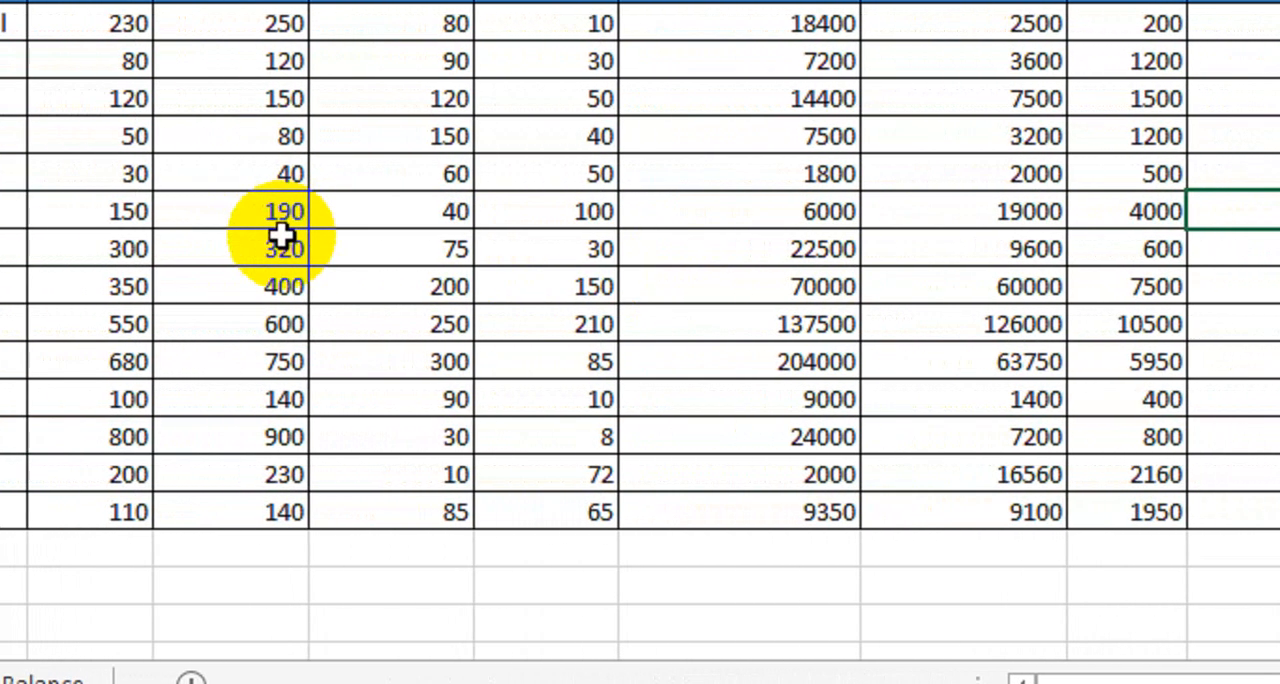
pyautogui.click(272, 212)
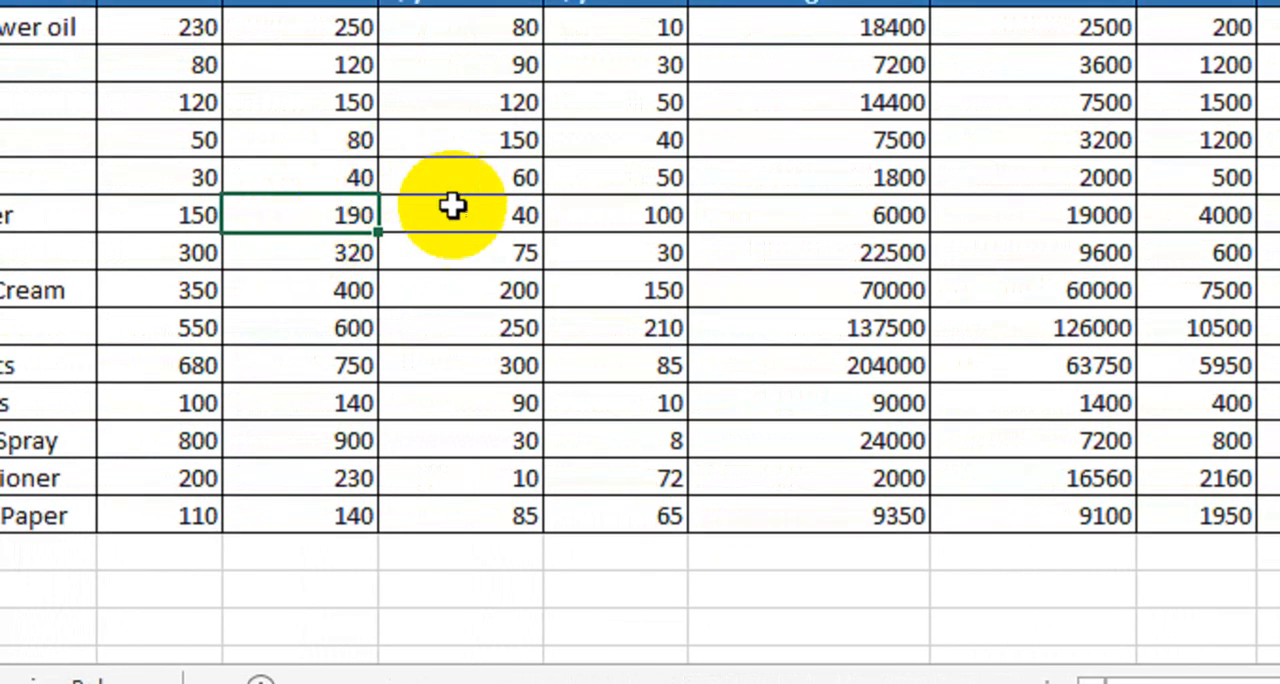
pyautogui.click(500, 214)
pyautogui.click(615, 216)
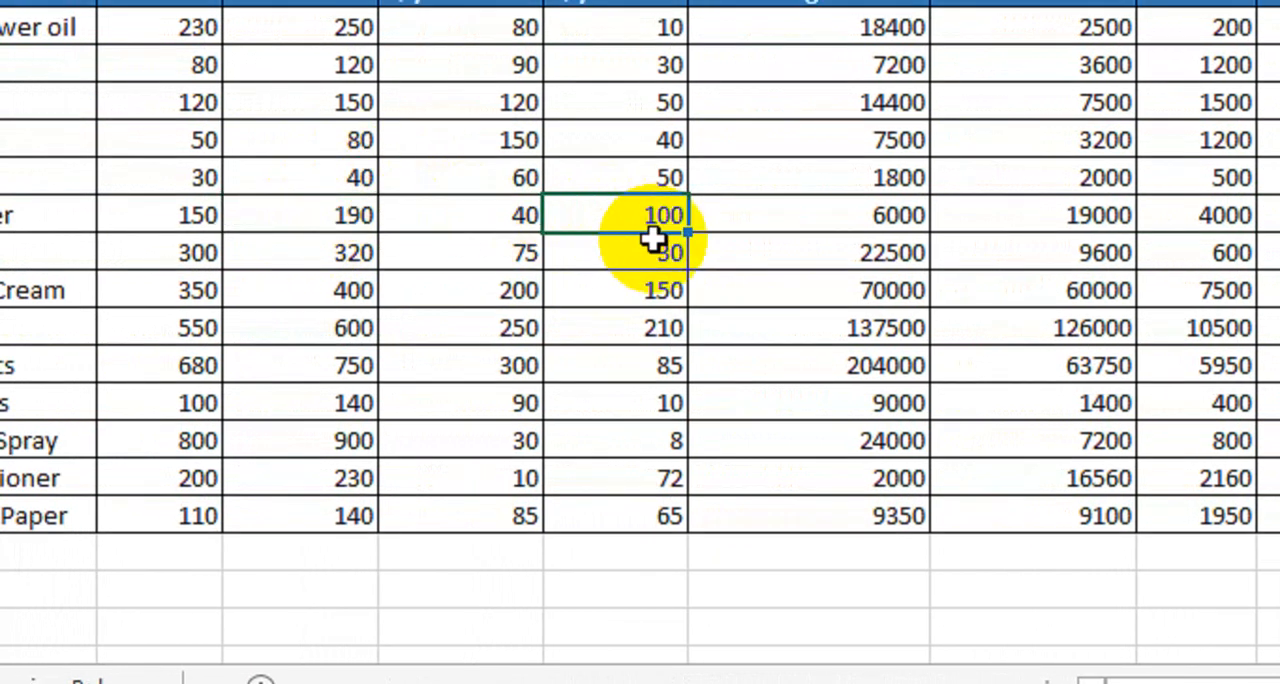
pyautogui.write('30')
pyautogui.press('Return')
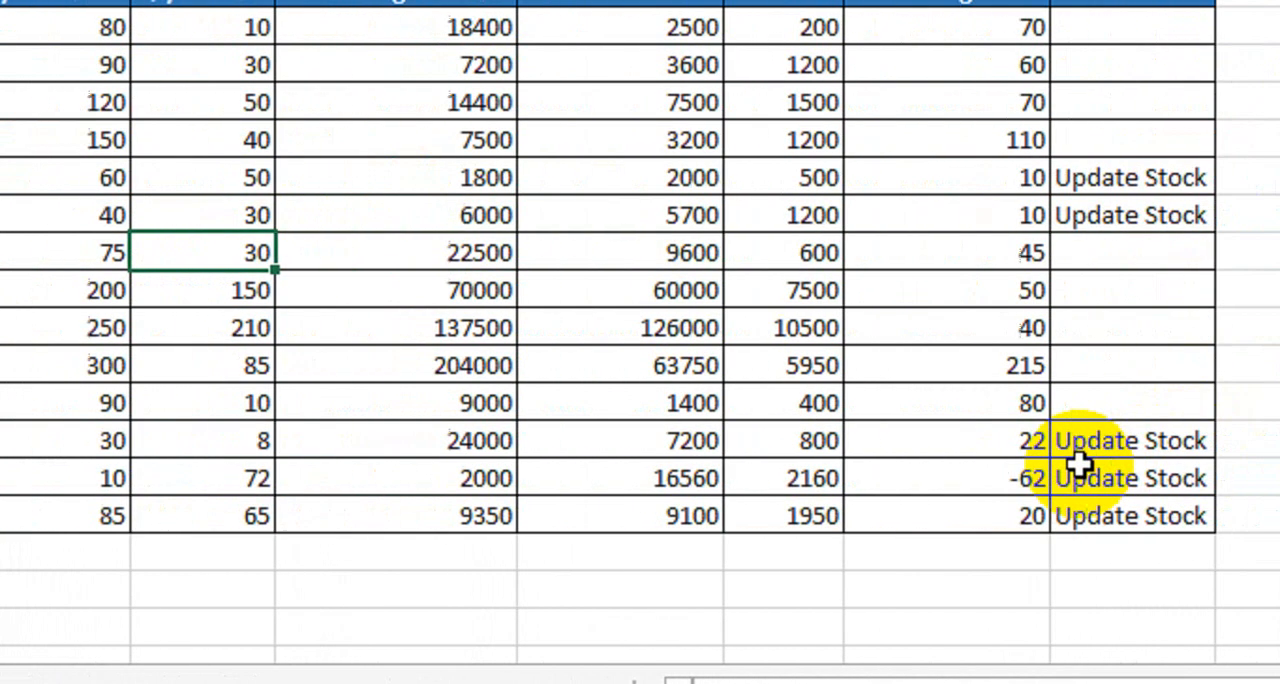
# Change the sold quantity of Conditioner to 8.
pyautogui.click(67, 478)
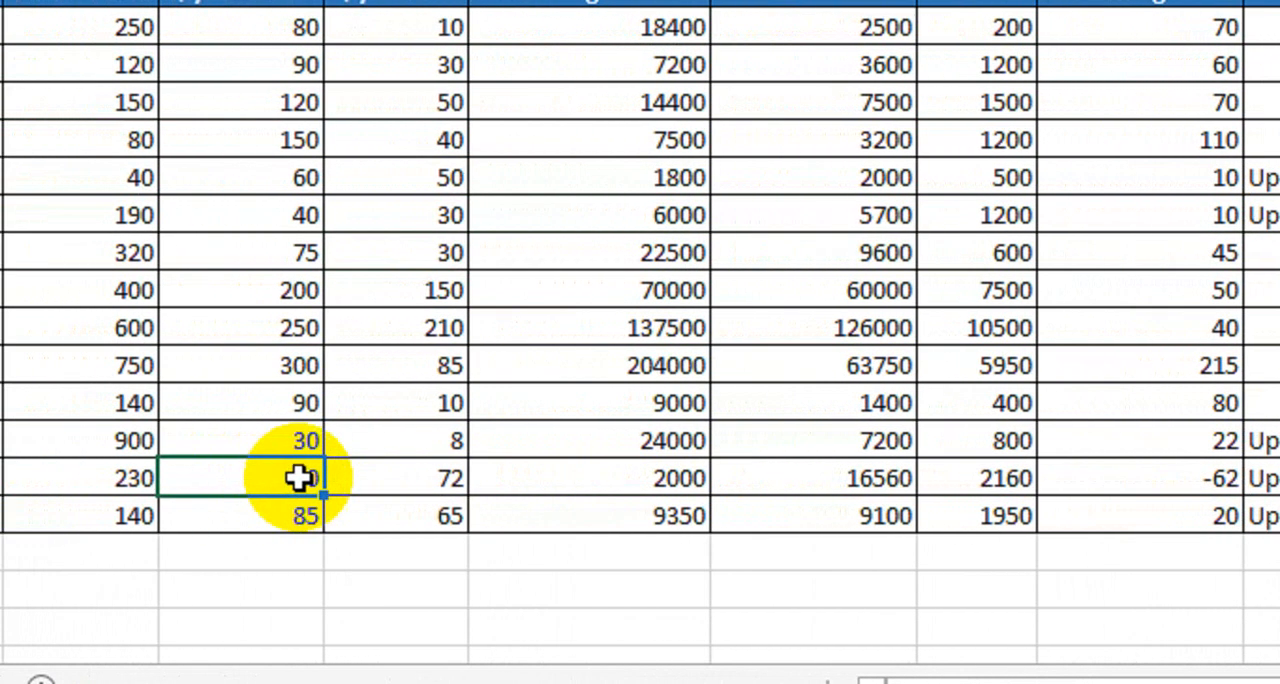
pyautogui.click(407, 483)
pyautogui.press('Delete')
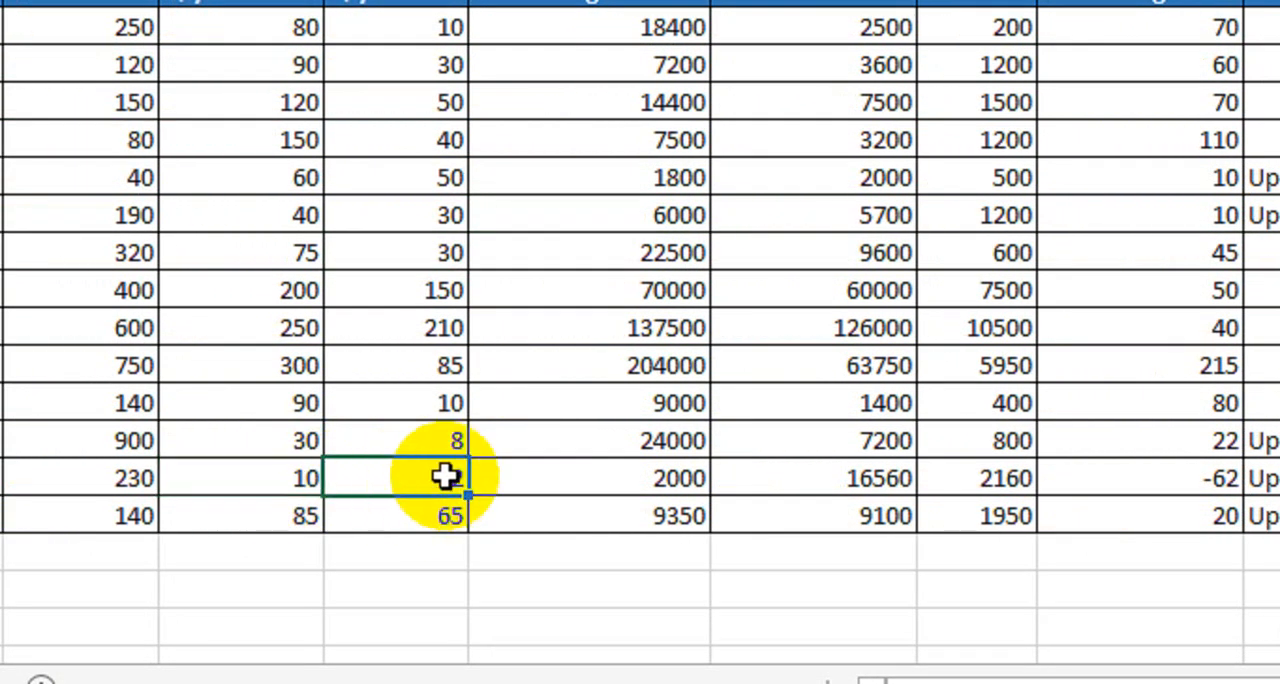
pyautogui.hotkey('ctrl', 'z')
pyautogui.press('Return')
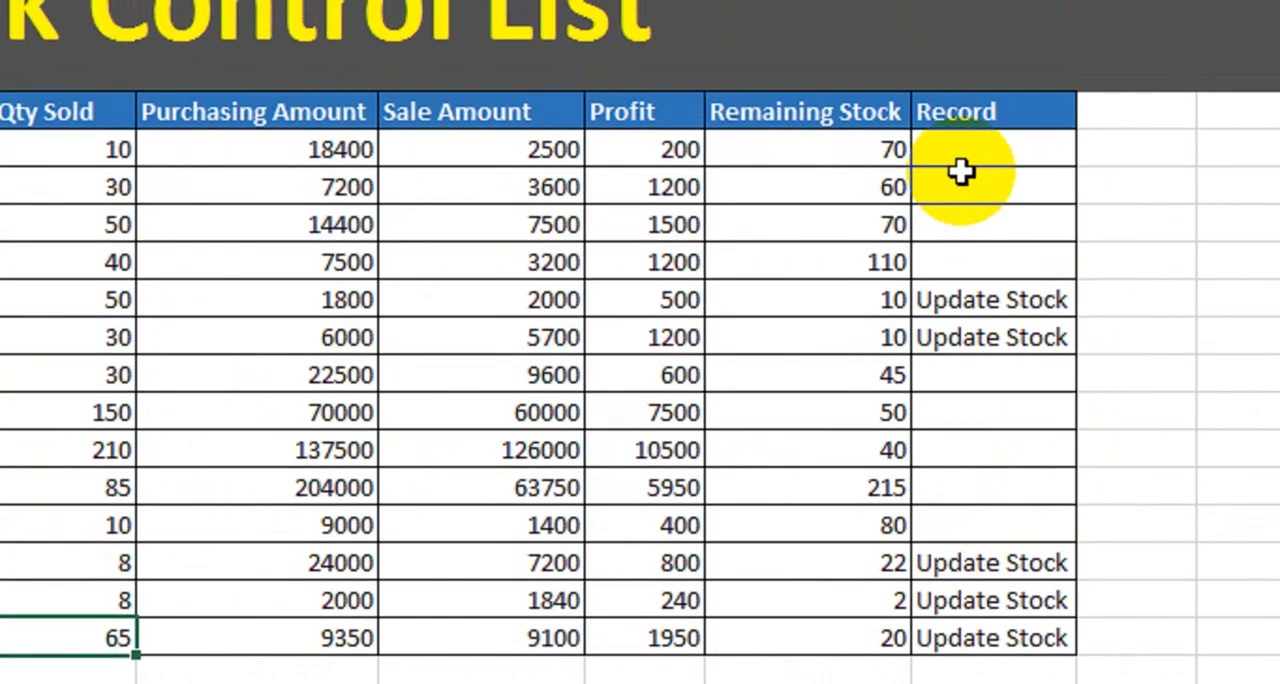
pyautogui.moveTo(829, 152); pyautogui.dragTo(812, 625)
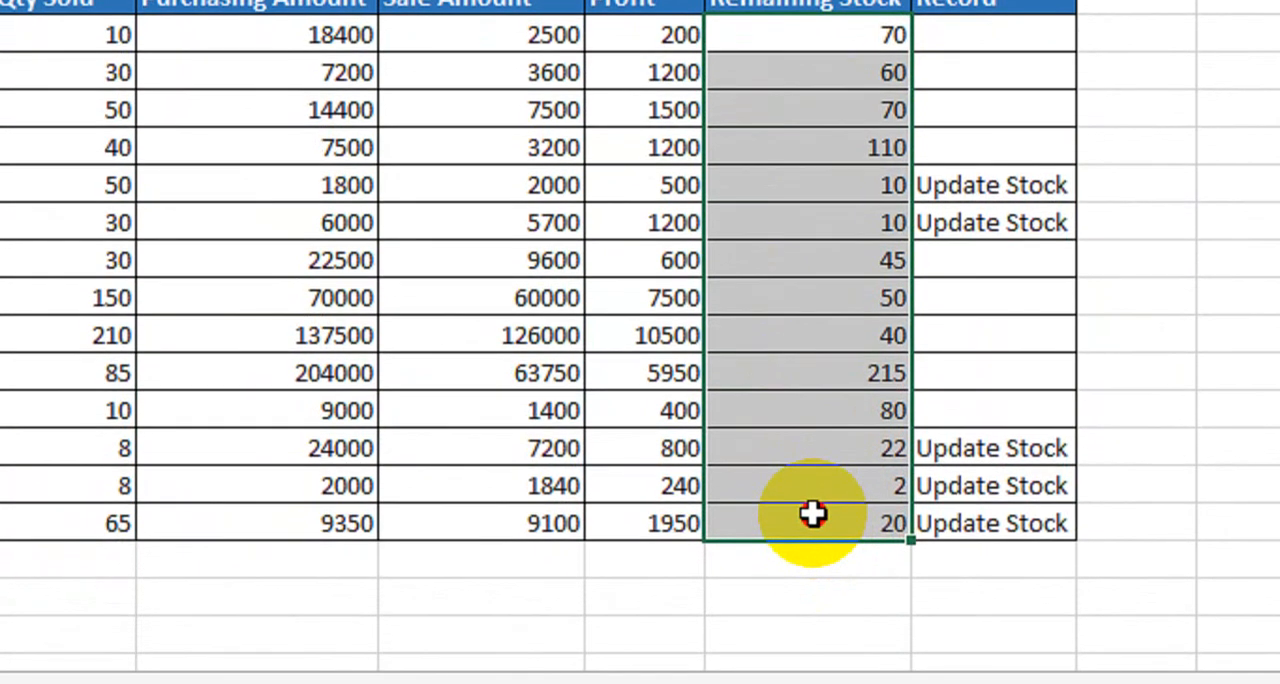
pyautogui.moveTo(812, 514); pyautogui.dragTo(812, 512)
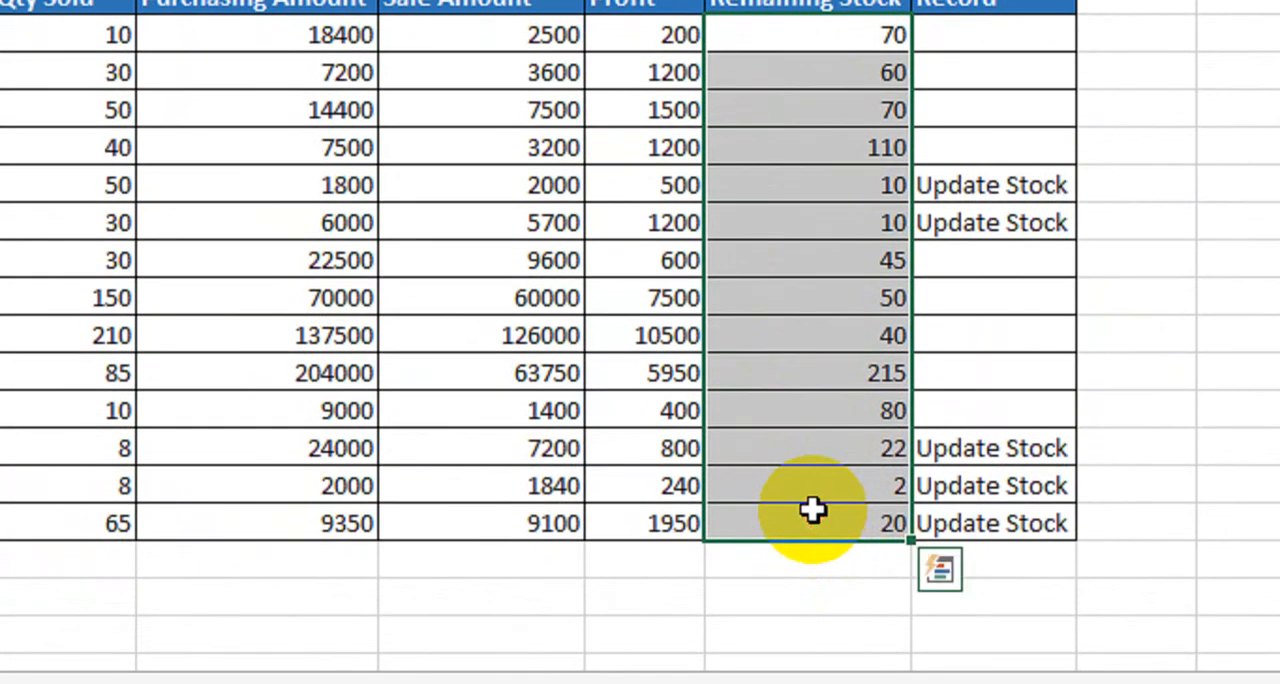
pyautogui.click(971, 190)
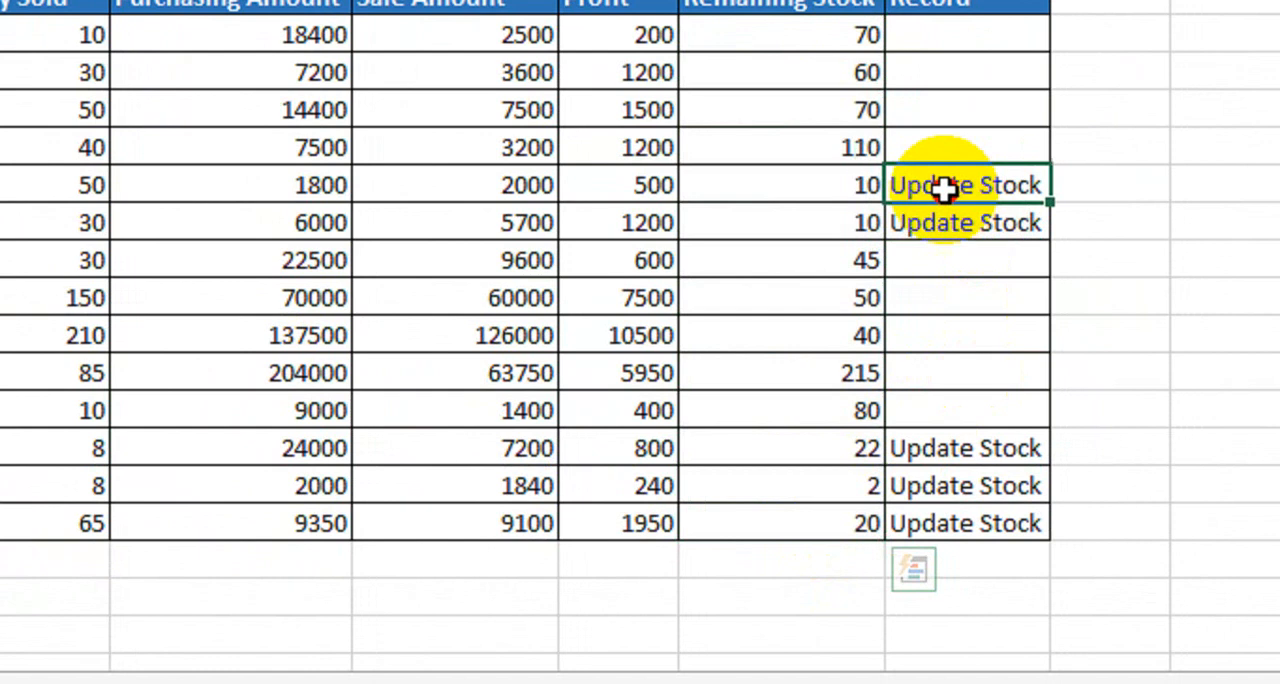
pyautogui.moveTo(945, 195); pyautogui.dragTo(781, 215)
pyautogui.click(516, 226)
pyautogui.click(779, 35)
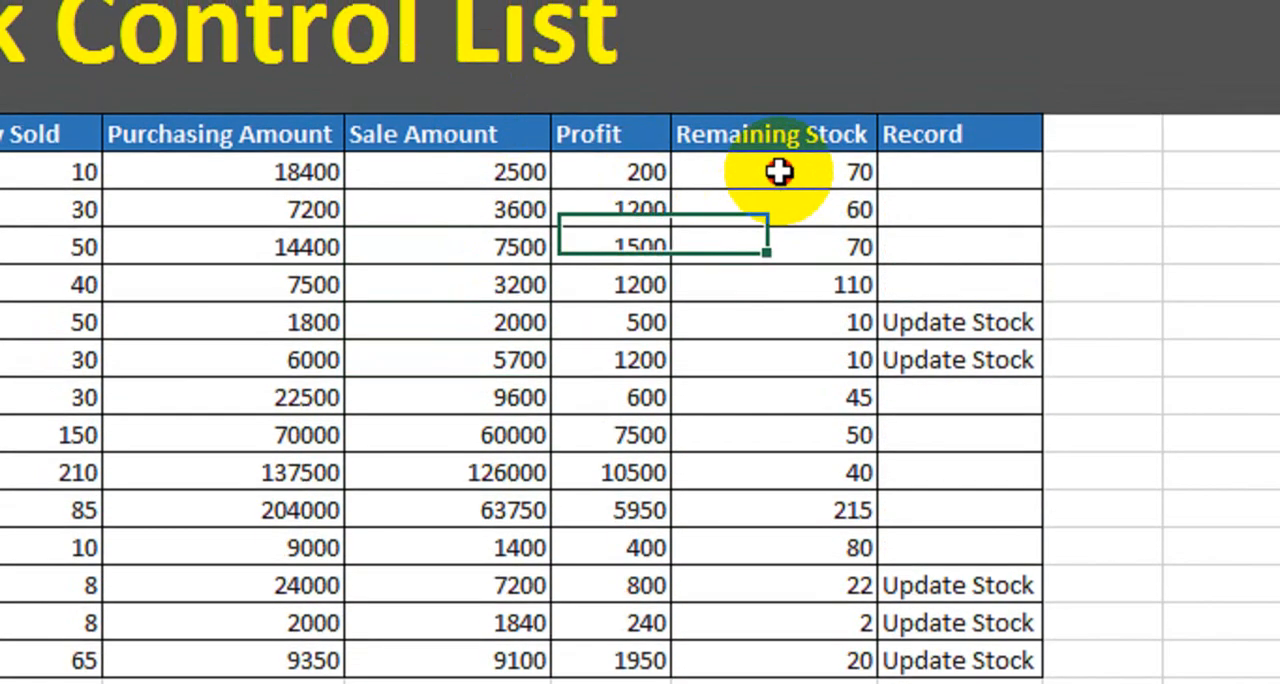
# Start a new conditional formatting rule for all Remaining Stock values that uses a formula to determine which cells to format.
pyautogui.moveTo(779, 172); pyautogui.dragTo(794, 555)
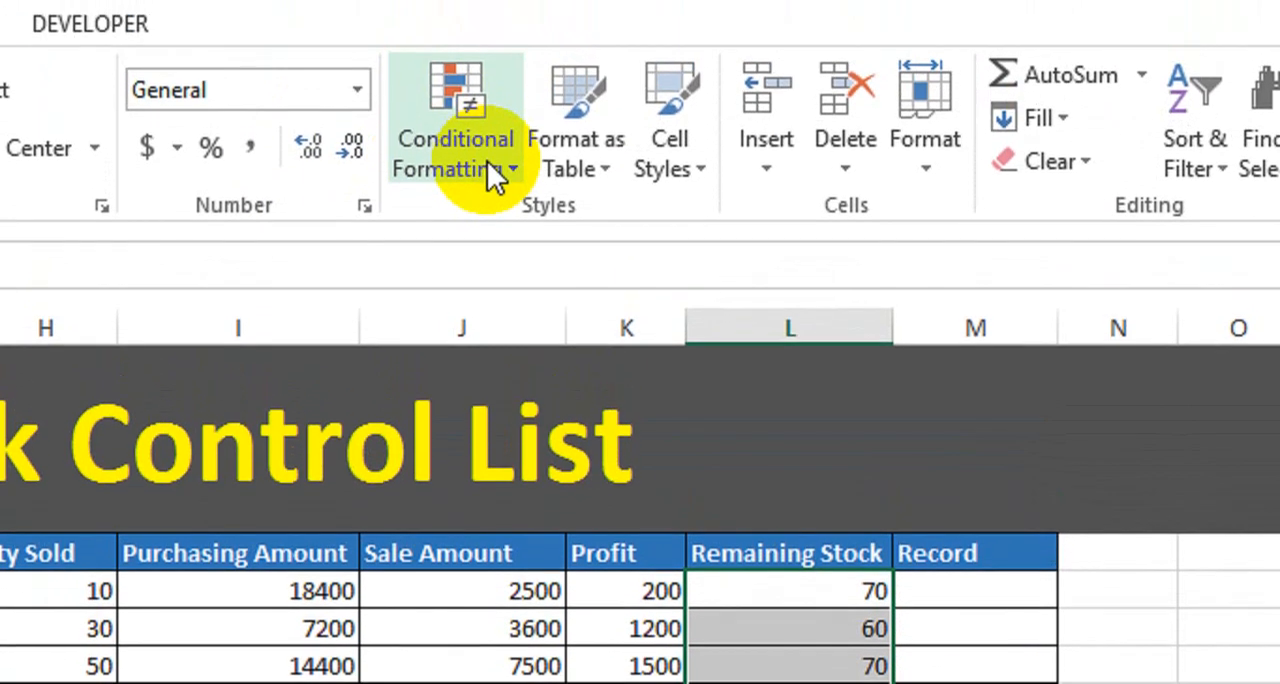
pyautogui.click(487, 161)
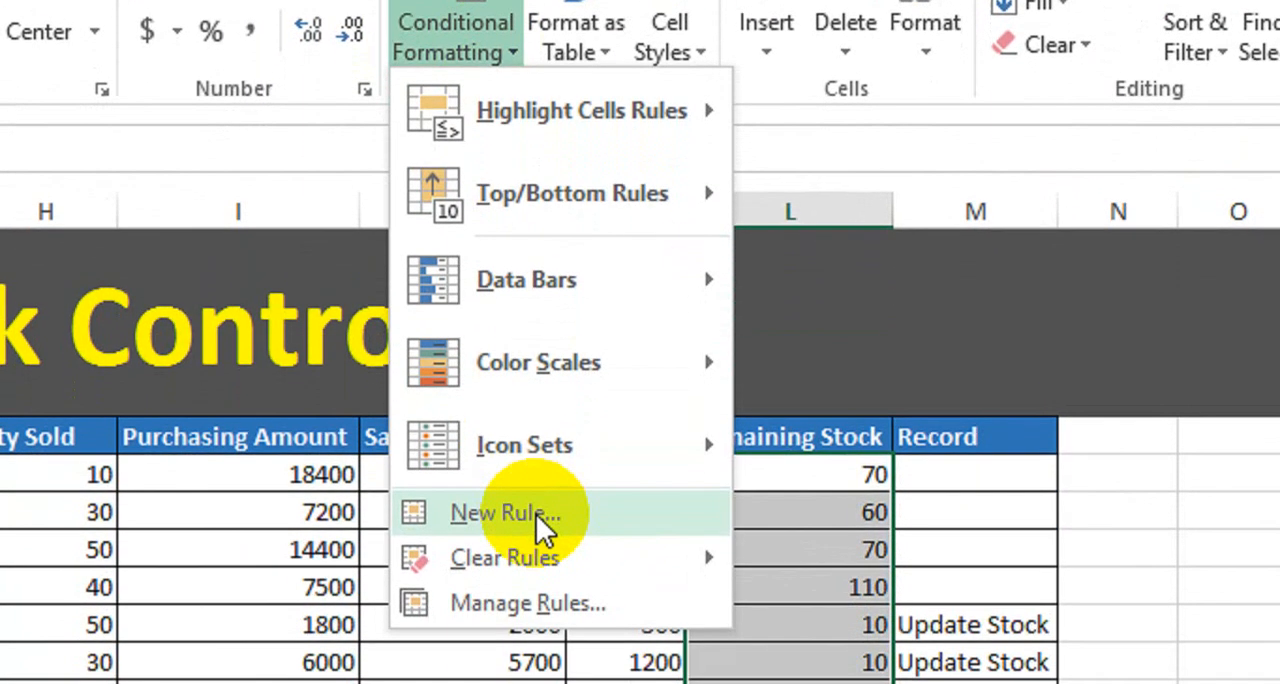
pyautogui.click(536, 514)
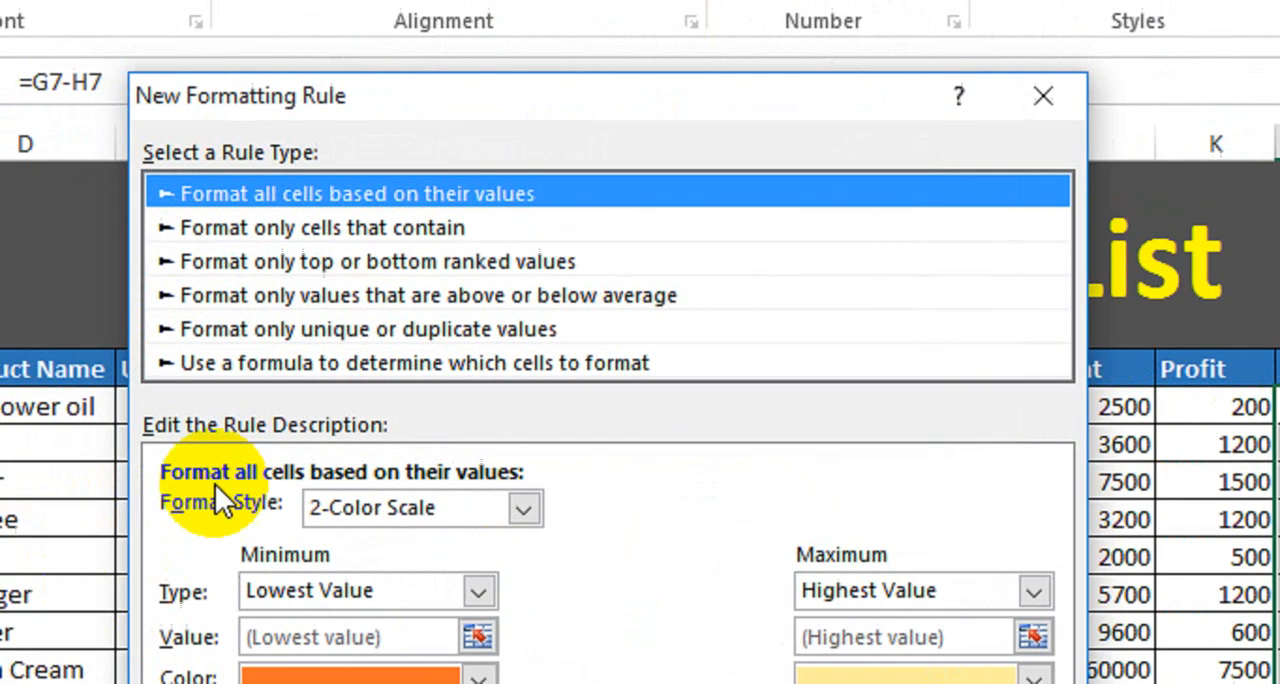
pyautogui.click(466, 365)
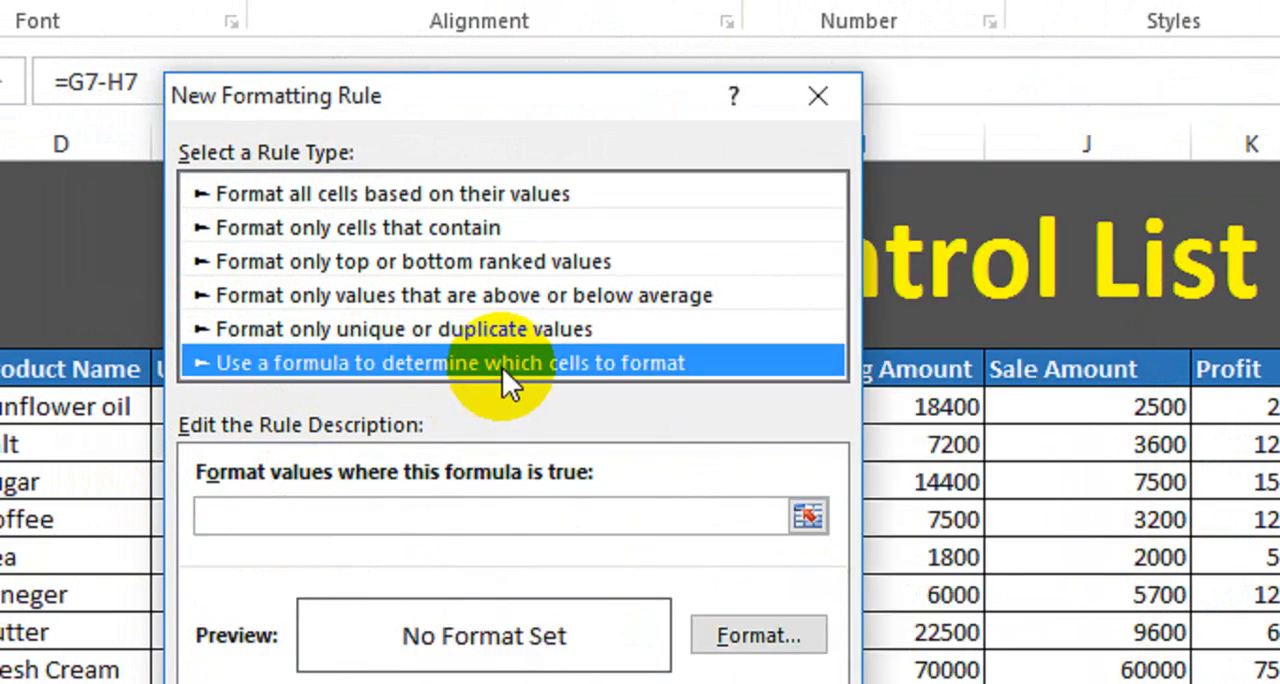
# Enter =($L$7<=30) as the formula of the new formatting rule.
pyautogui.click(314, 515)
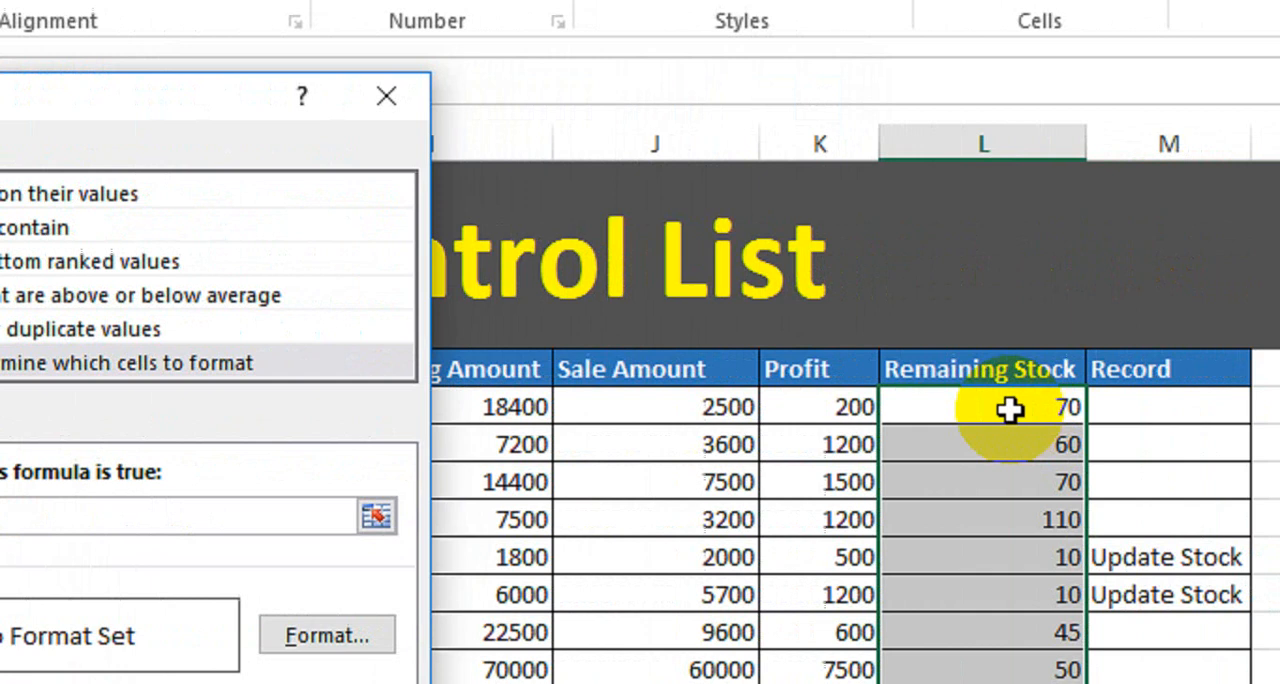
pyautogui.click(1015, 396)
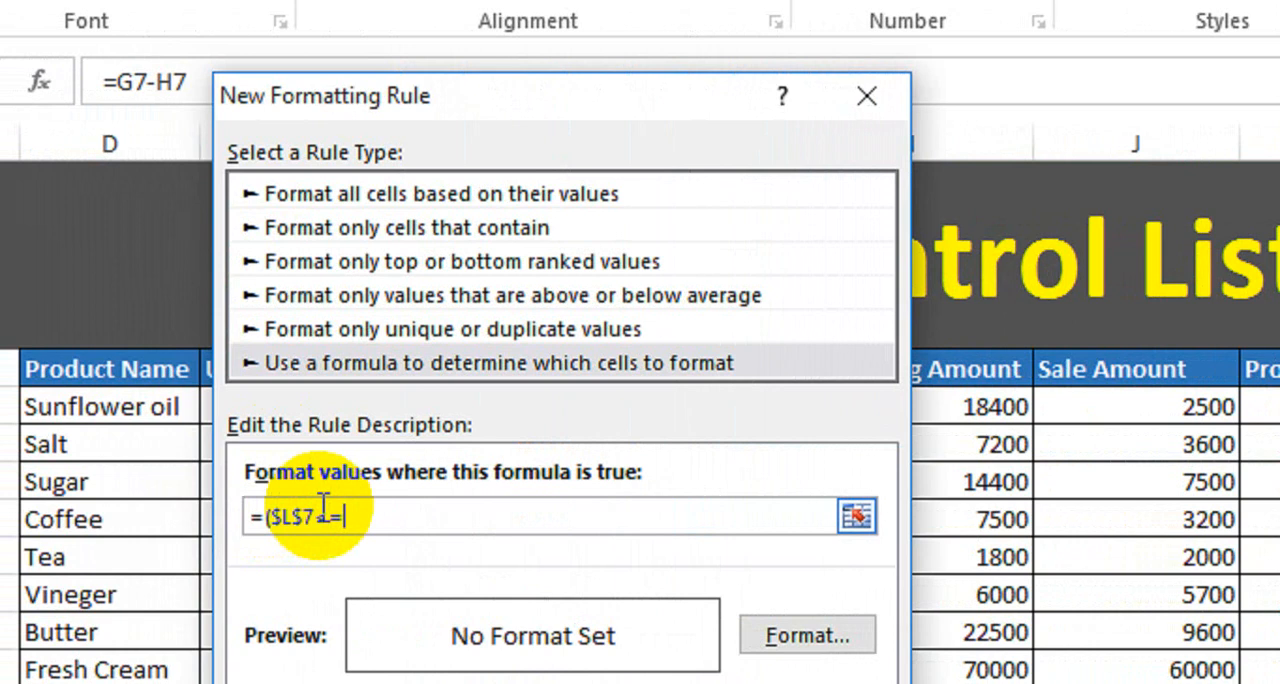
pyautogui.write('<=')
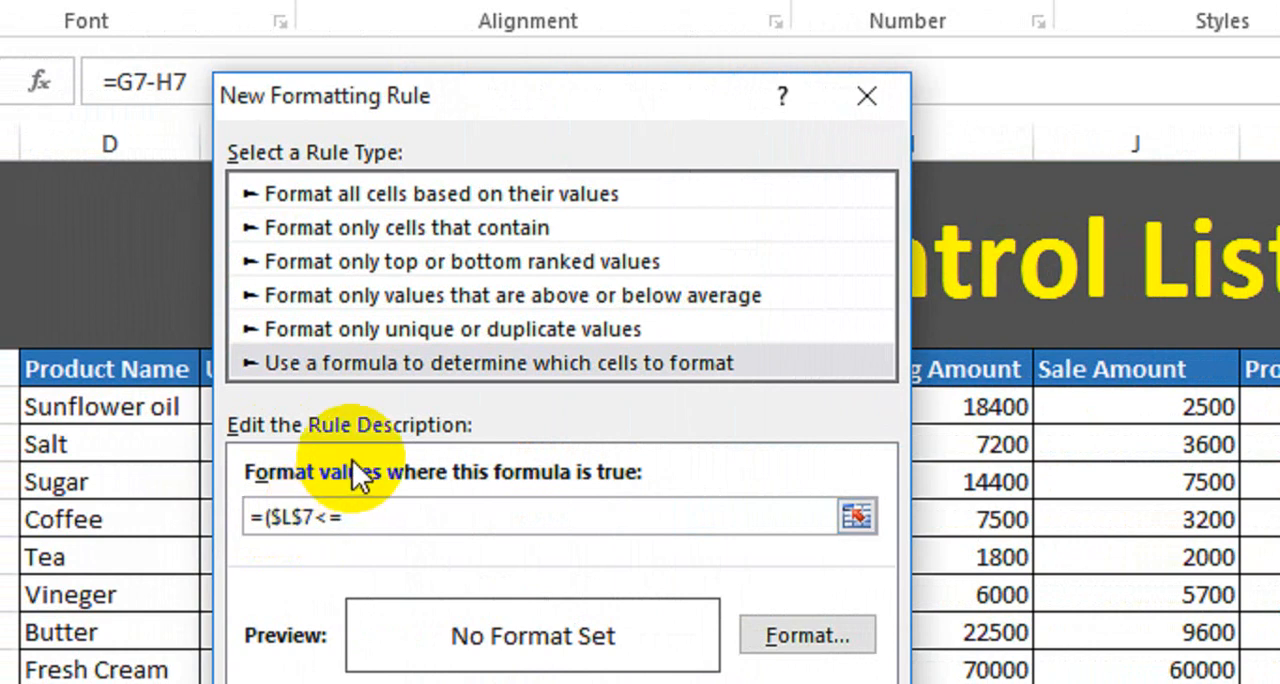
pyautogui.write('30)')
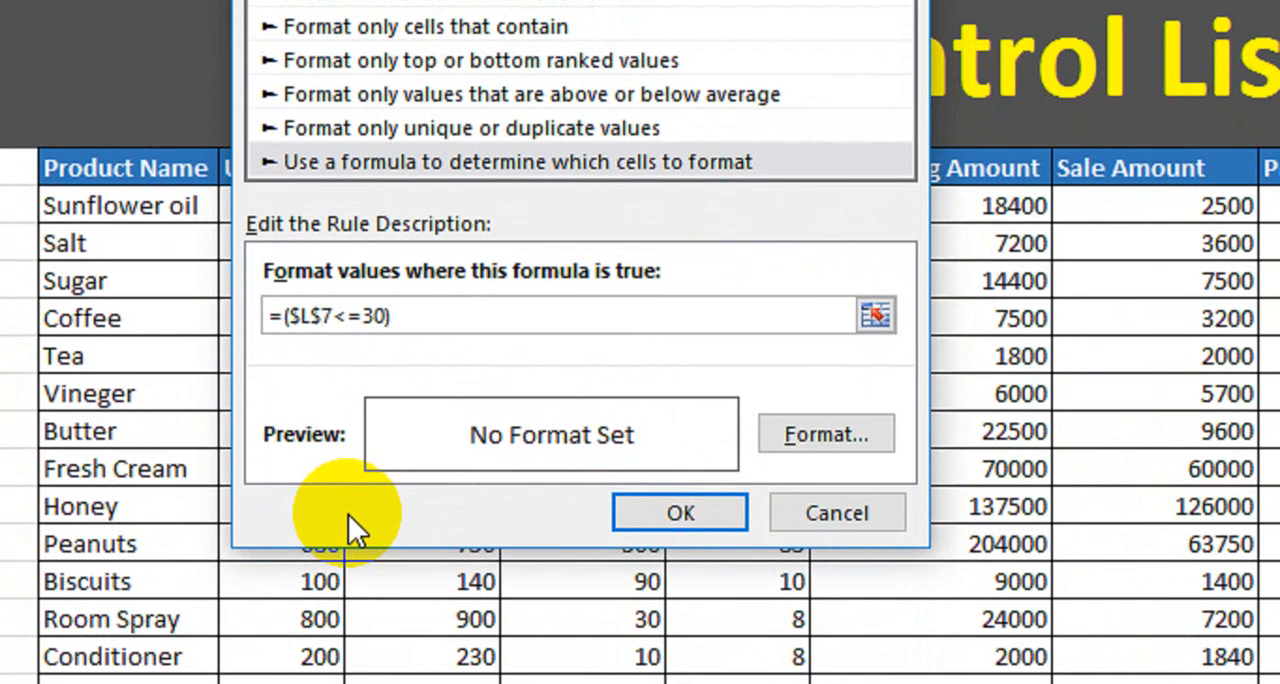
# Change the new rule's formula to =($L7<=30) and give its format a dark red fill.
pyautogui.press('BackSpace')
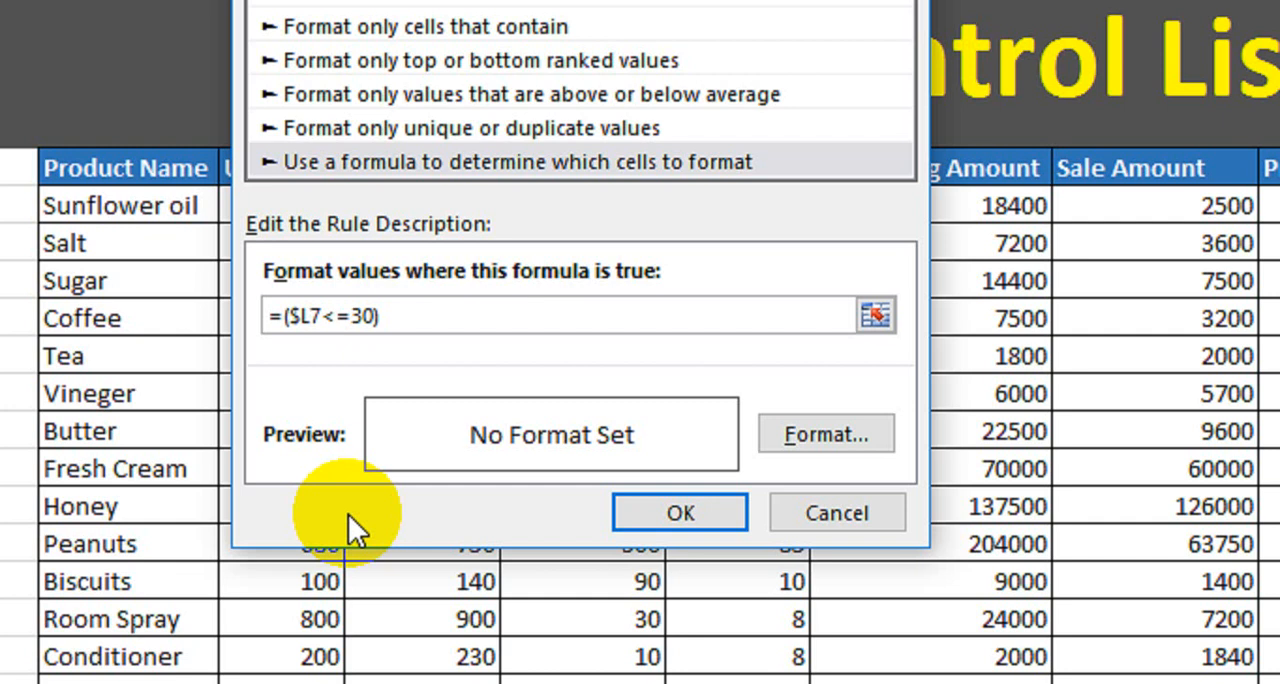
pyautogui.click(808, 431)
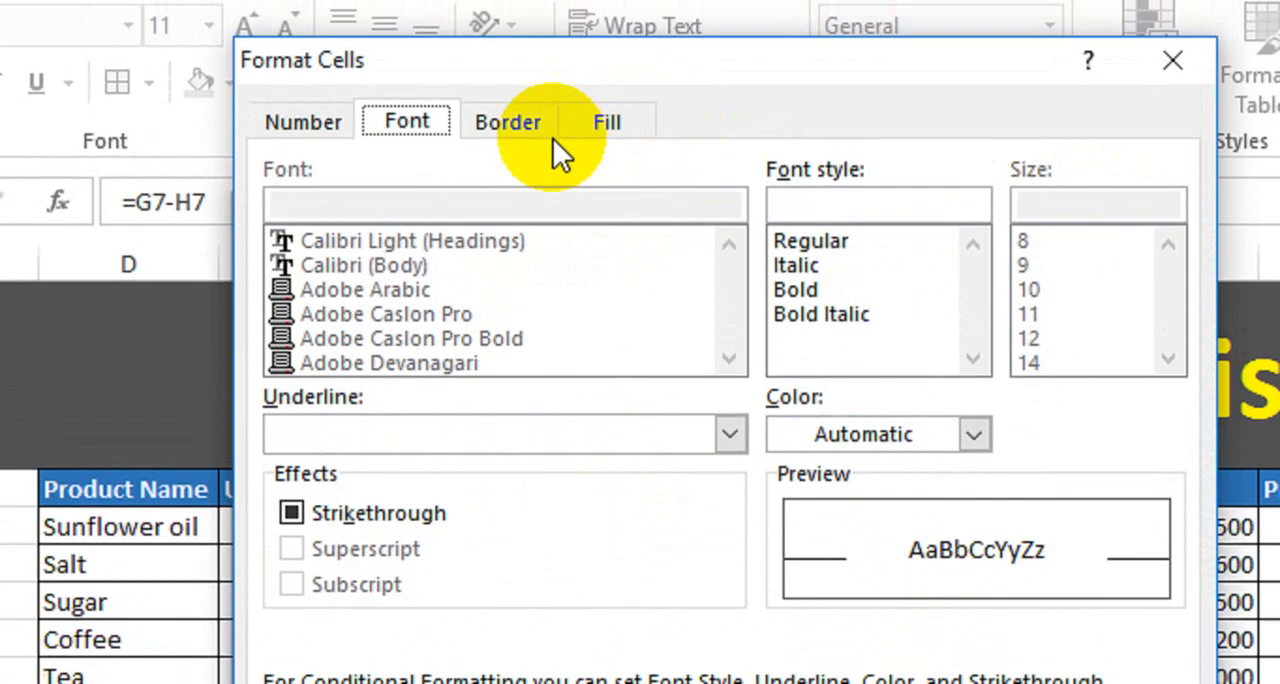
pyautogui.click(605, 146)
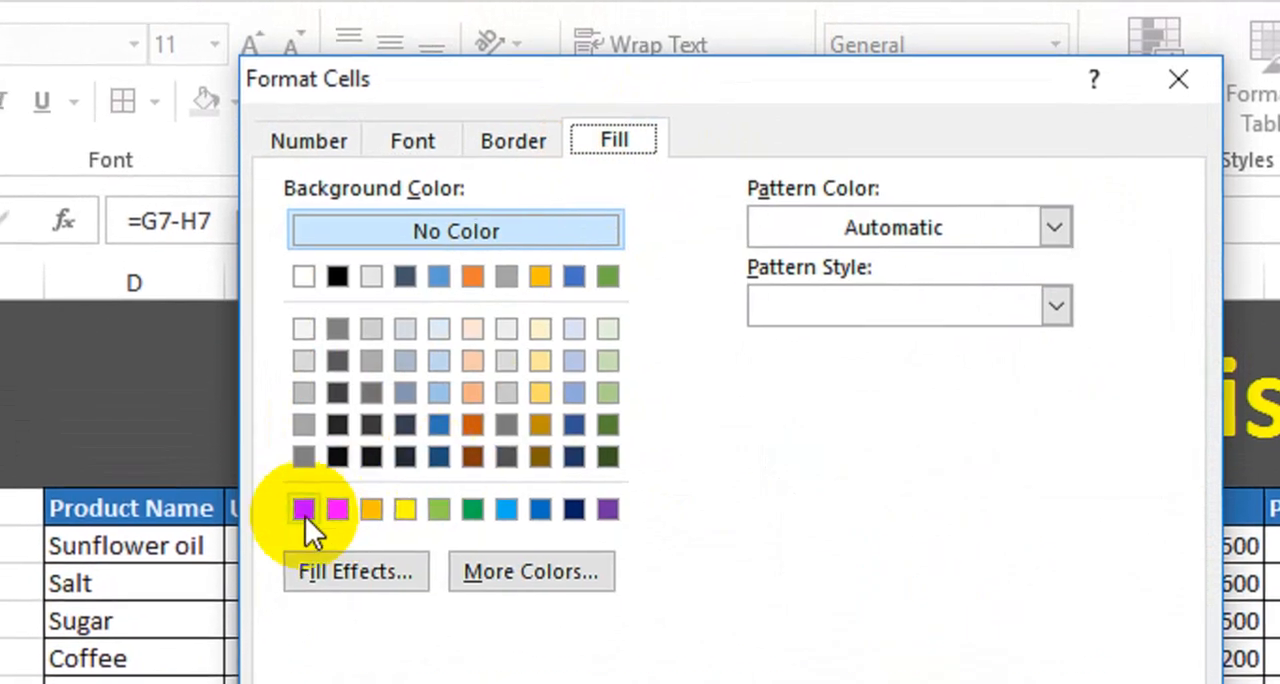
pyautogui.click(298, 520)
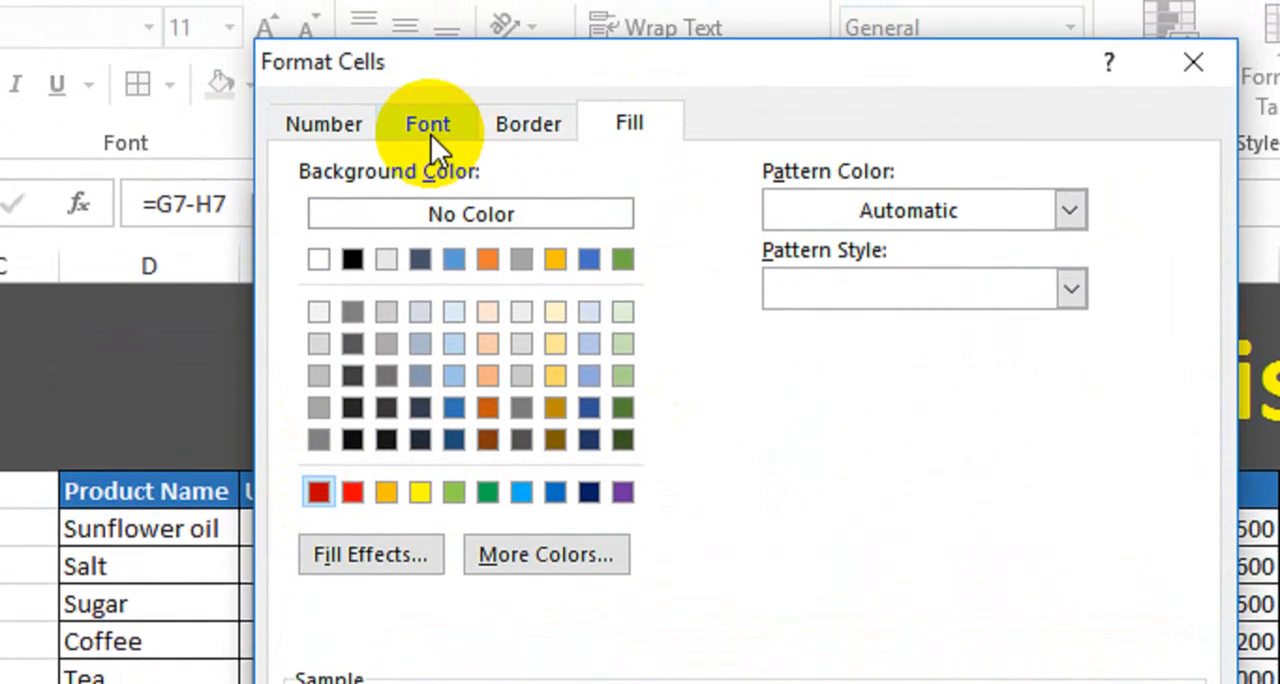
# Set the rule's font colour to white and apply the conditional formatting rule to the Remaining Stock values.
pyautogui.click(430, 140)
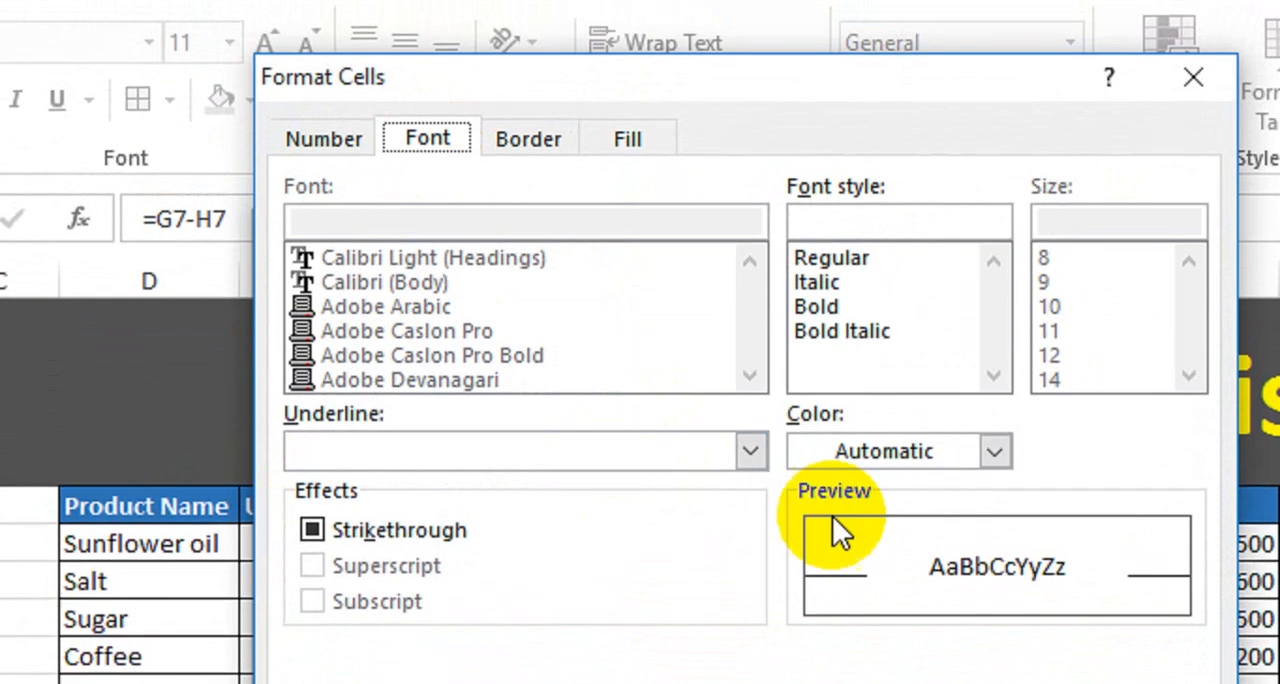
pyautogui.click(898, 458)
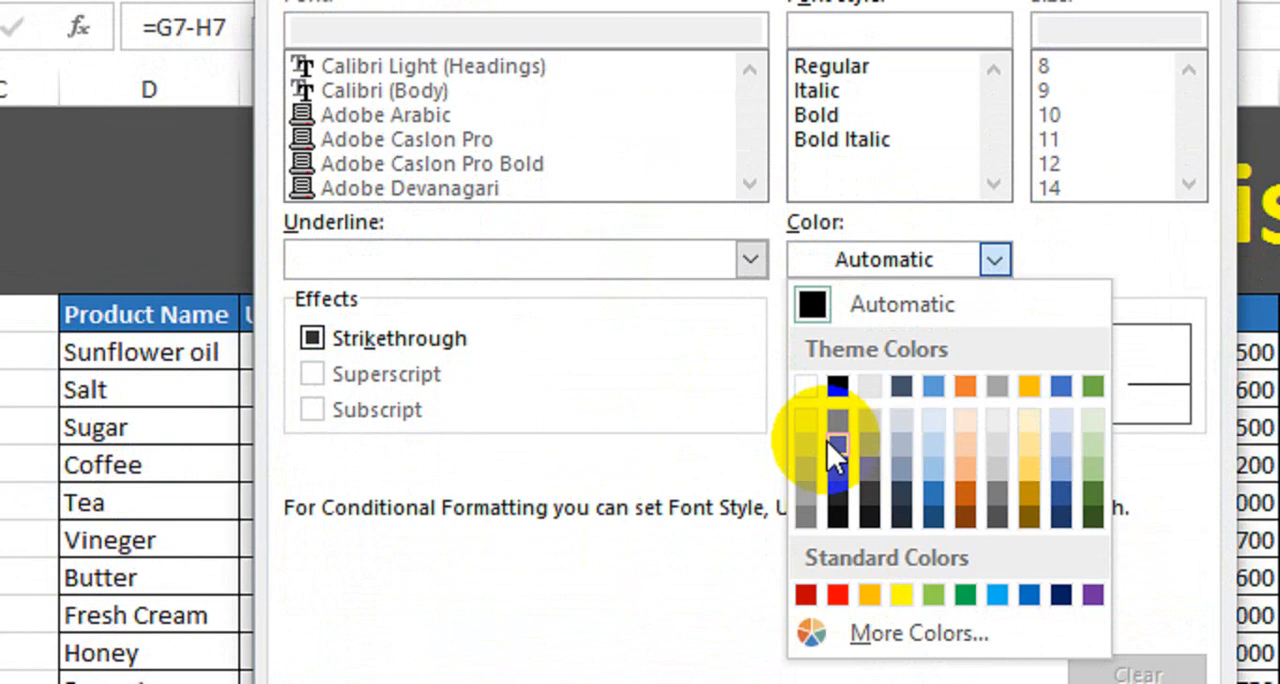
pyautogui.click(808, 609)
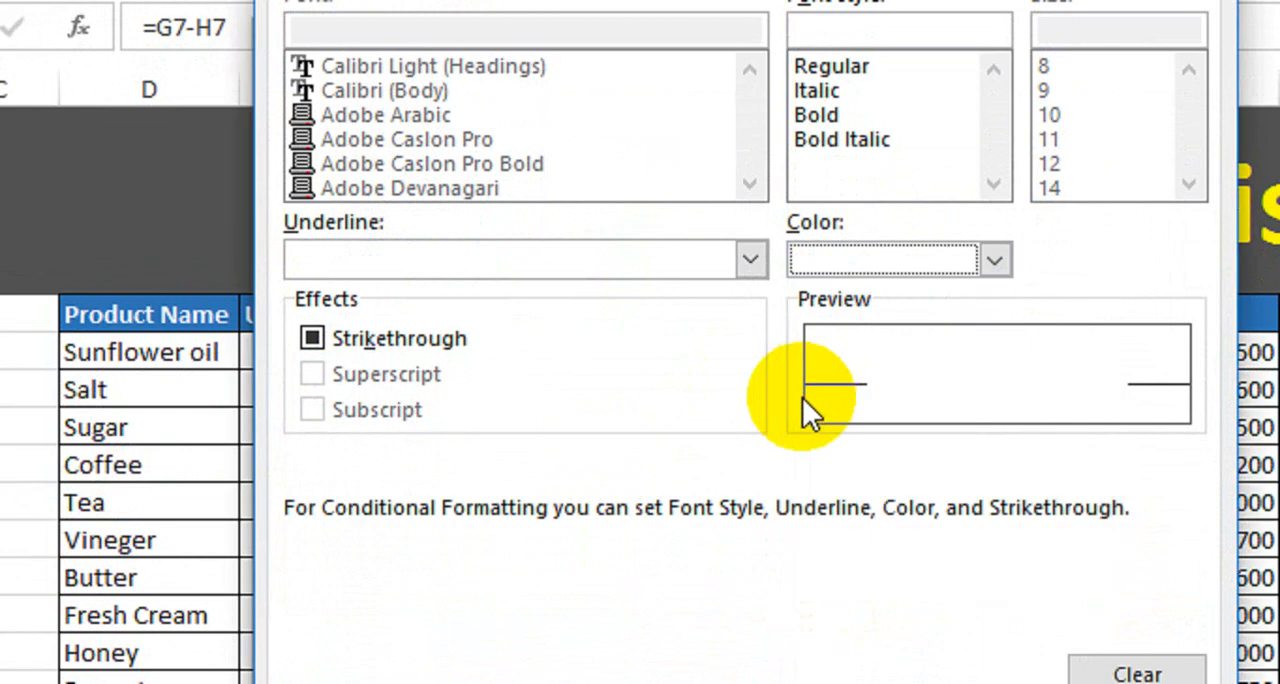
pyautogui.click(985, 629)
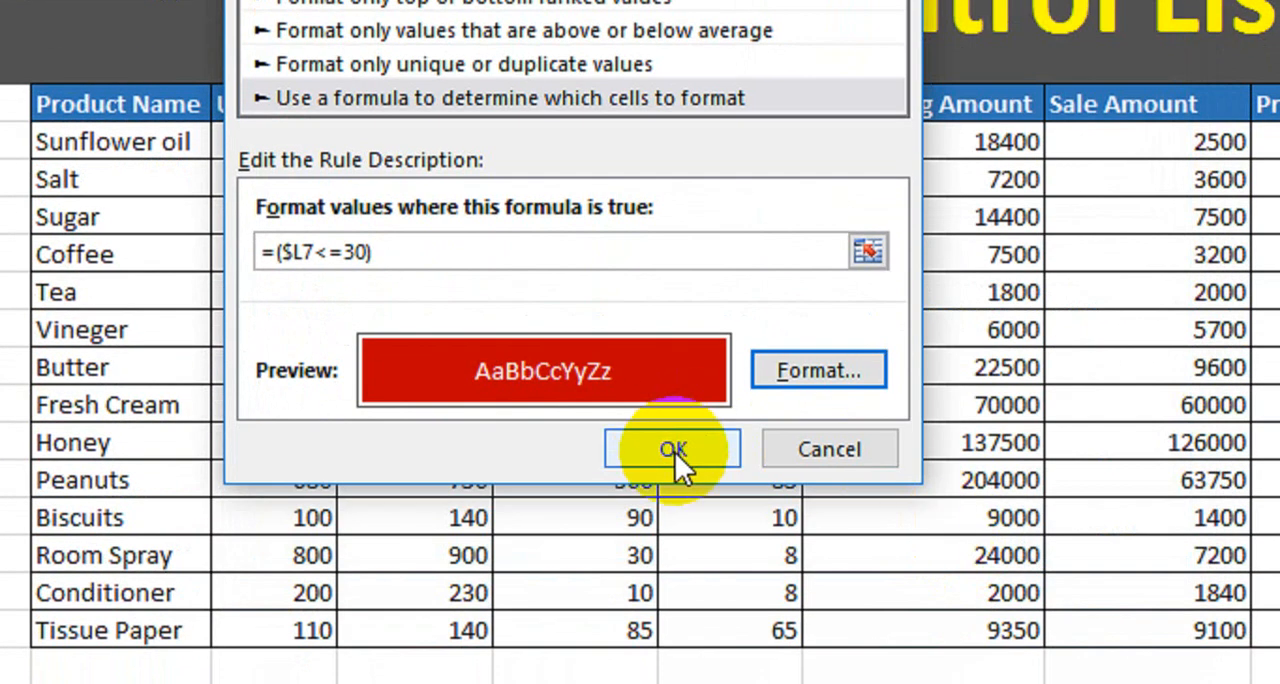
pyautogui.click(674, 451)
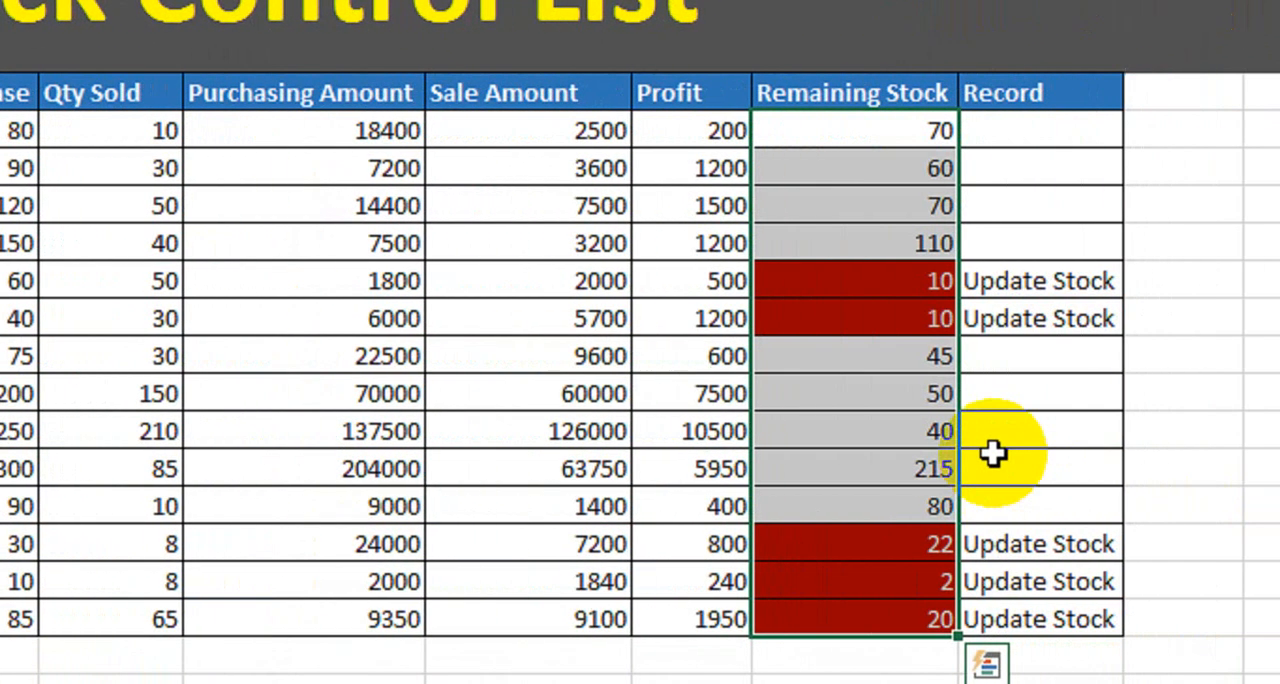
# Change the sold quantity of Butter to 70 and check its Remaining Stock and Record cells.
pyautogui.click(998, 281)
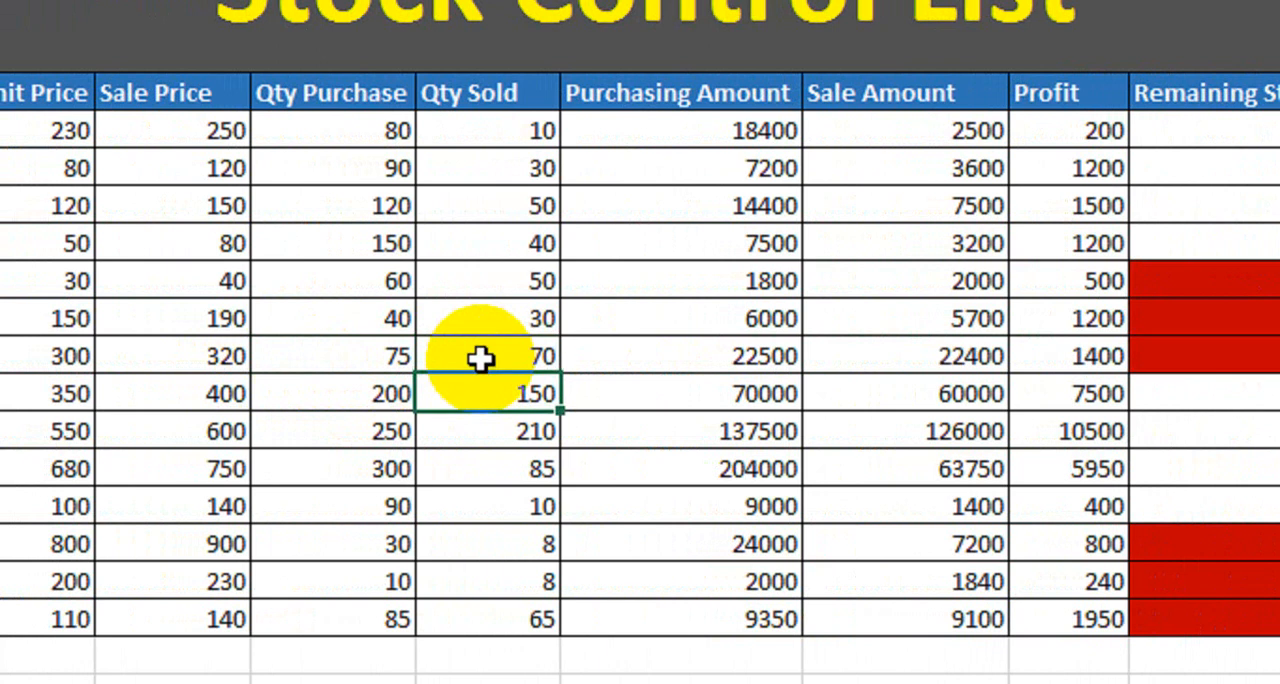
pyautogui.click(1200, 357)
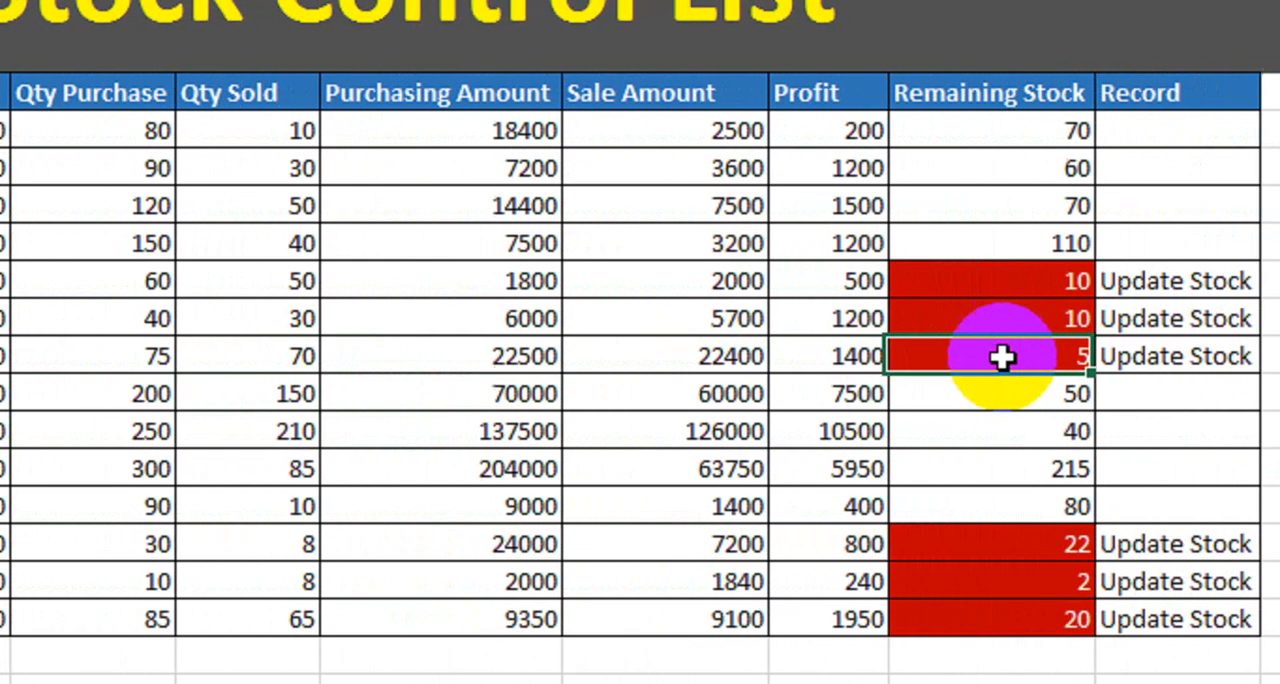
pyautogui.click(1170, 357)
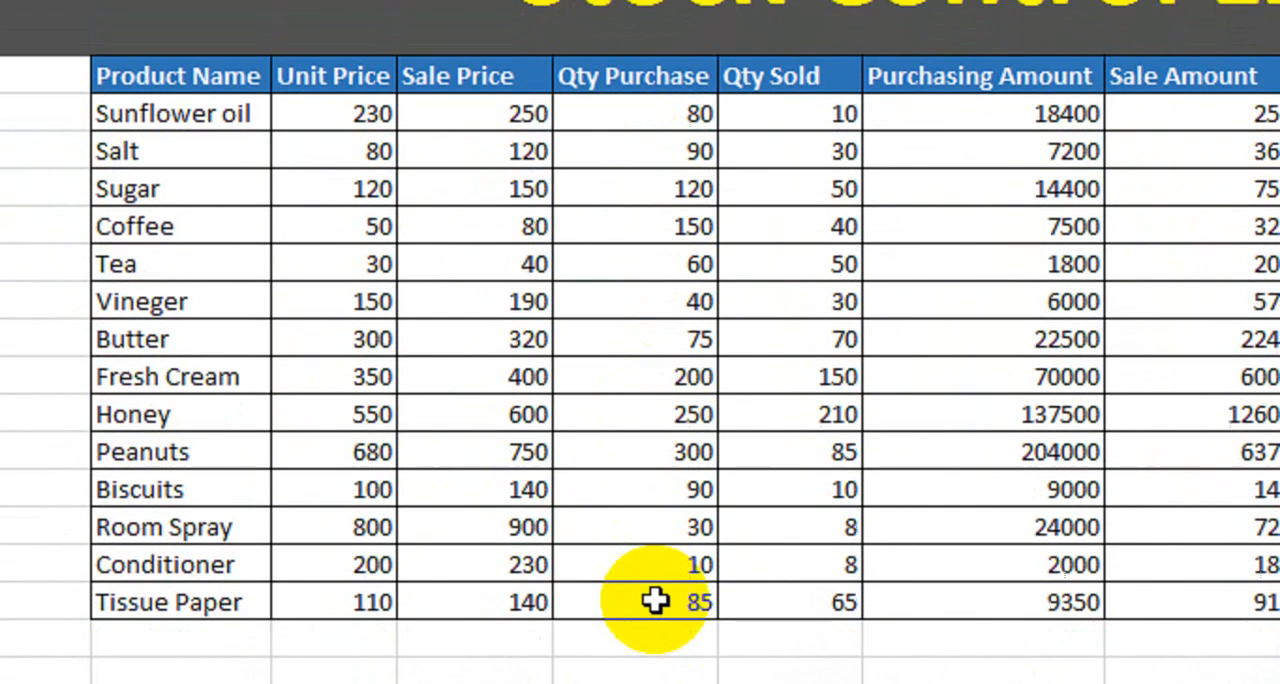
# Total the Qty Purchase column below the table with =SUM(G7:G20) and copy the formula across through Remaining Stock.
pyautogui.click(658, 636)
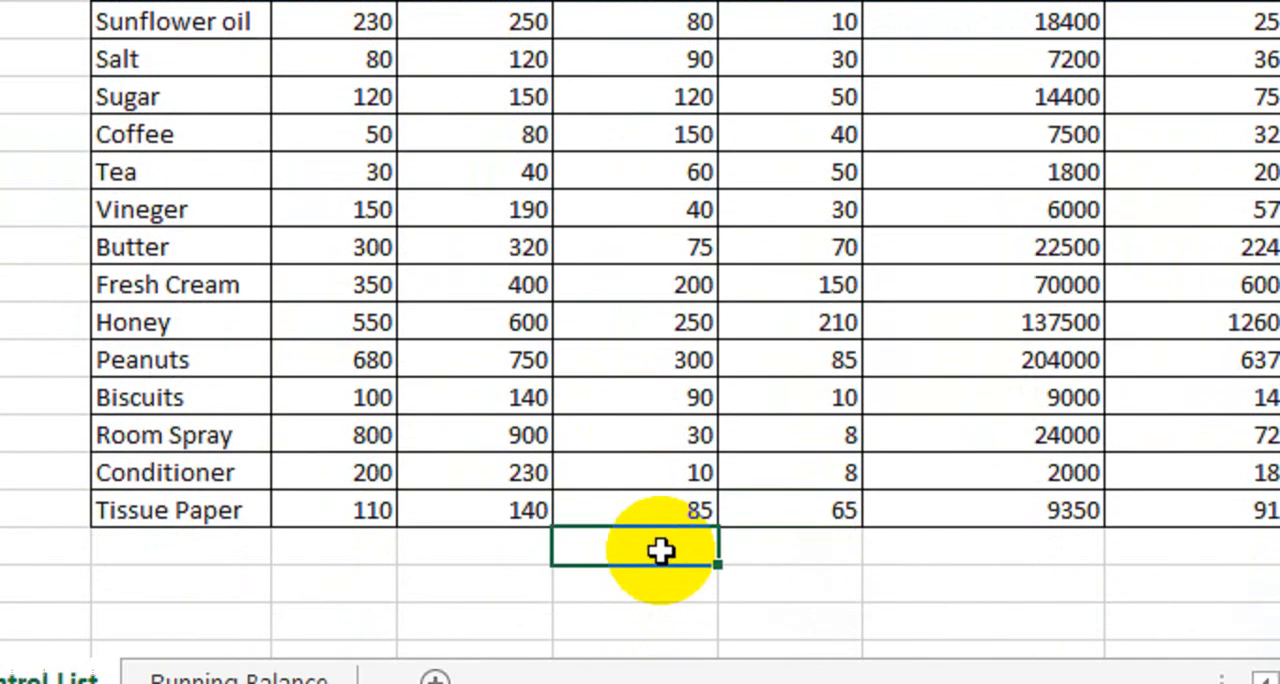
pyautogui.write('=SUM(')
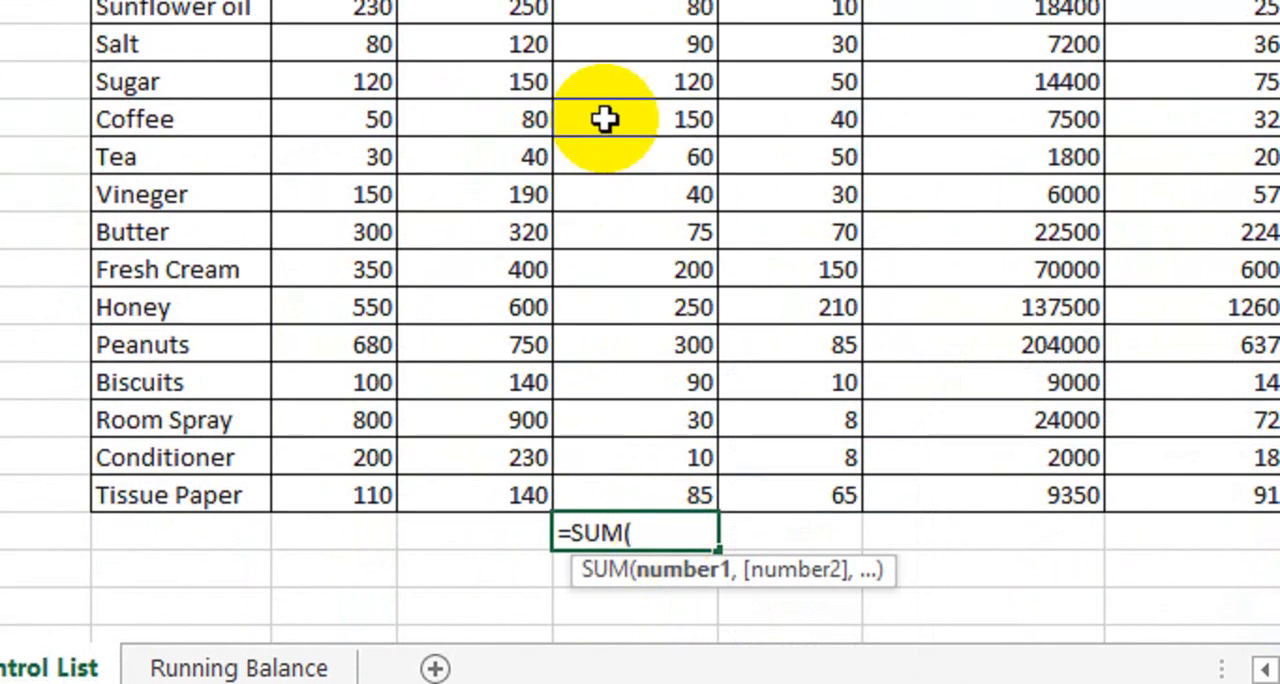
pyautogui.moveTo(637, 117); pyautogui.dragTo(640, 480)
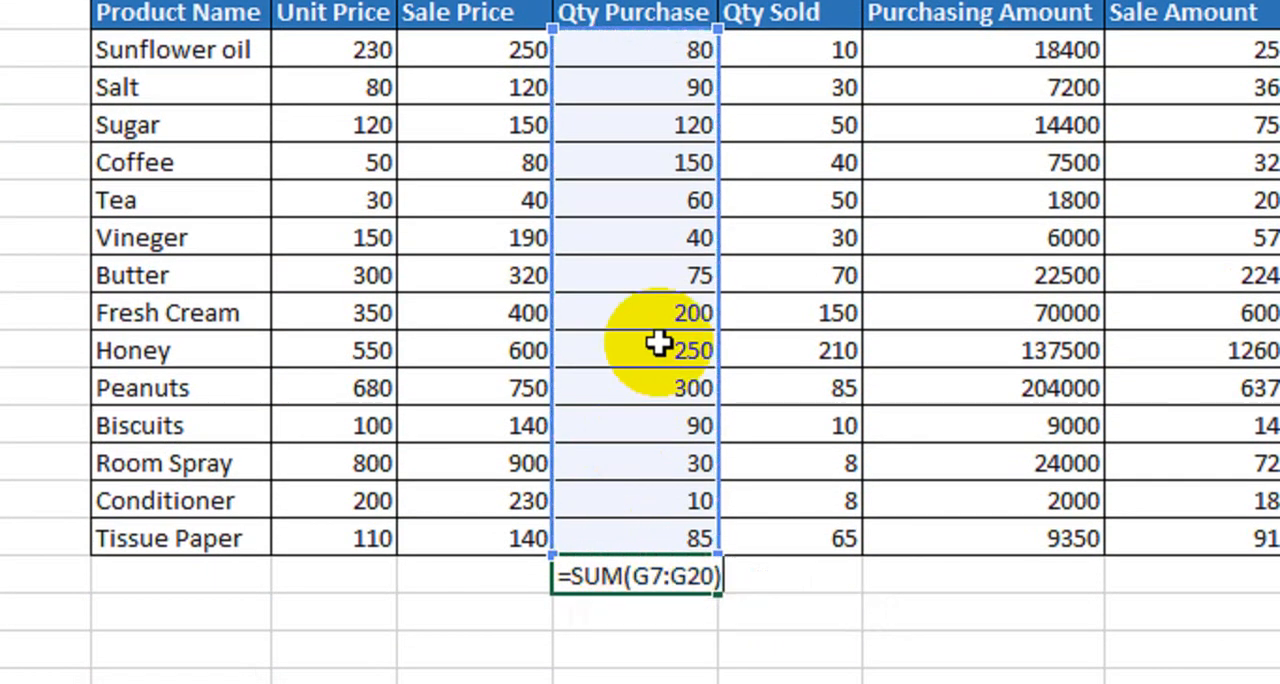
pyautogui.press('Return')
pyautogui.click(700, 580)
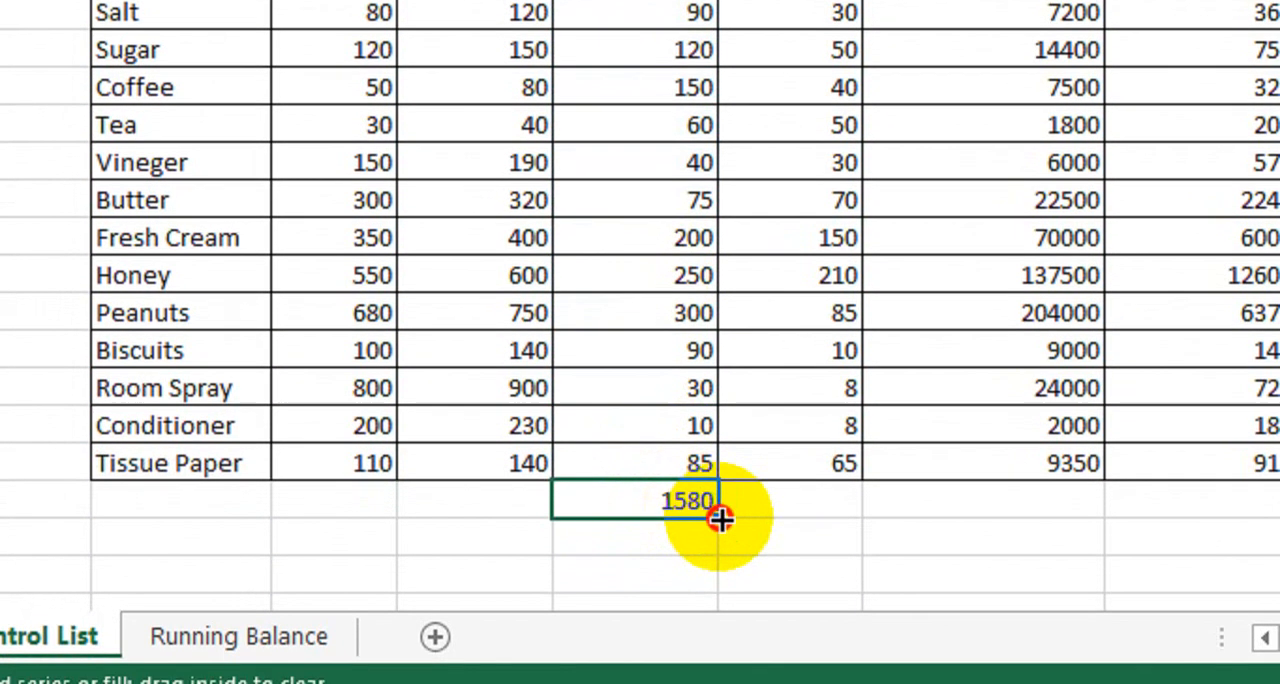
pyautogui.moveTo(722, 519); pyautogui.dragTo(985, 508)
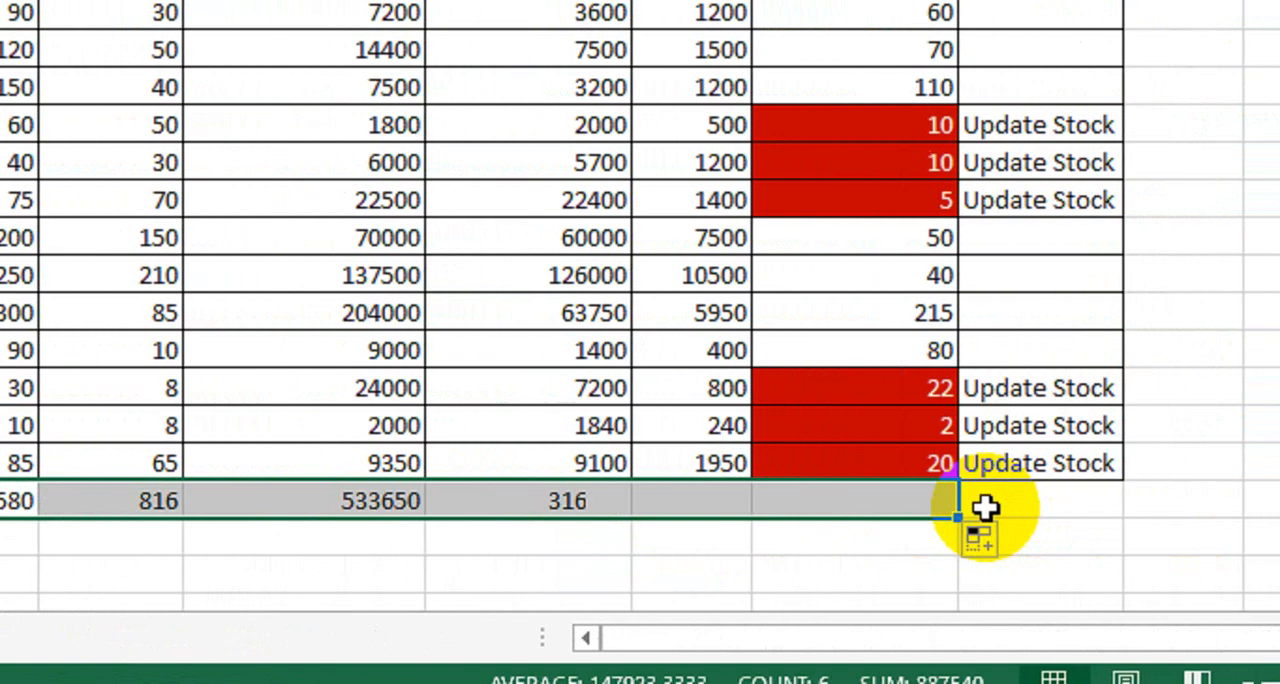
# Merge the totals row cells under Product Name to Sale Price and enter the right-aligned label "Total:".
pyautogui.moveTo(109, 495); pyautogui.dragTo(334, 497)
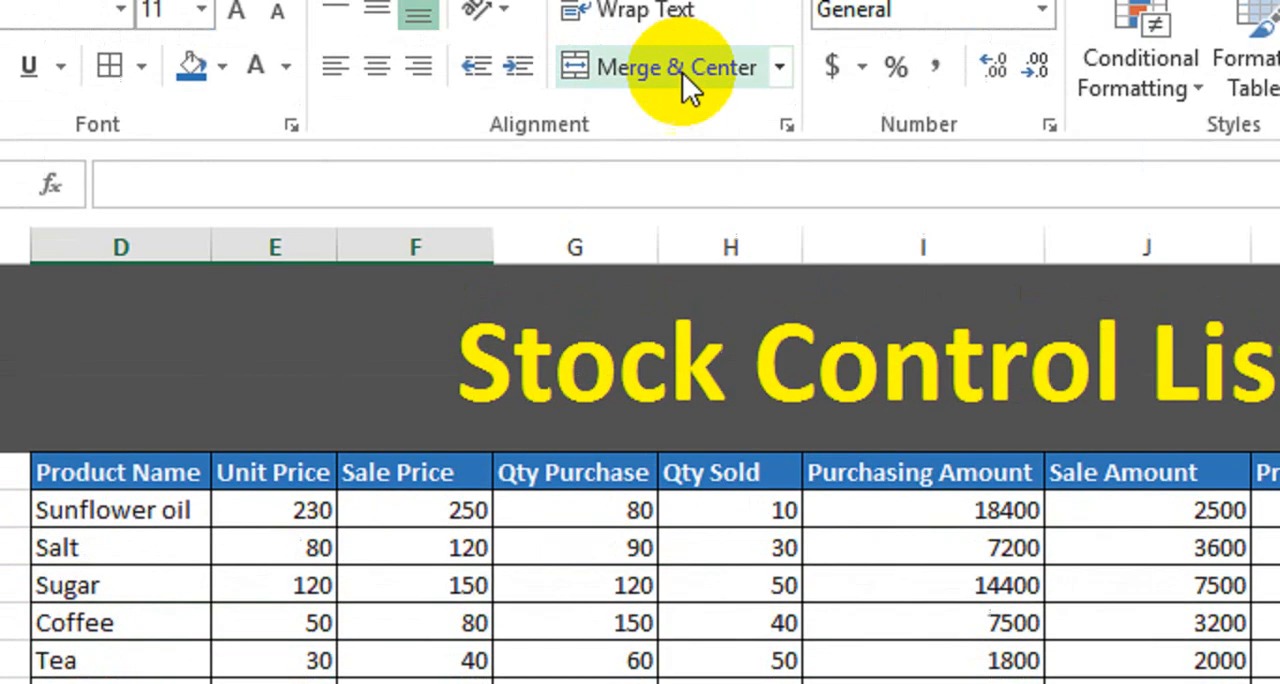
pyautogui.click(682, 70)
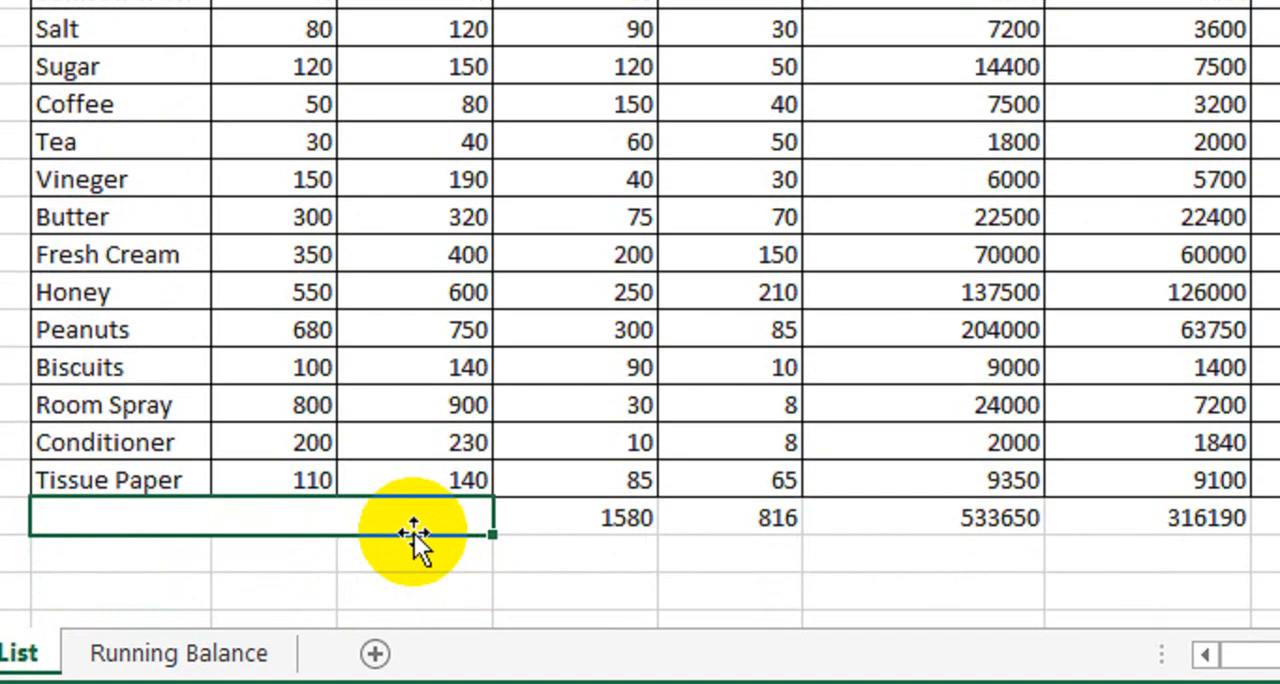
pyautogui.write('Total:')
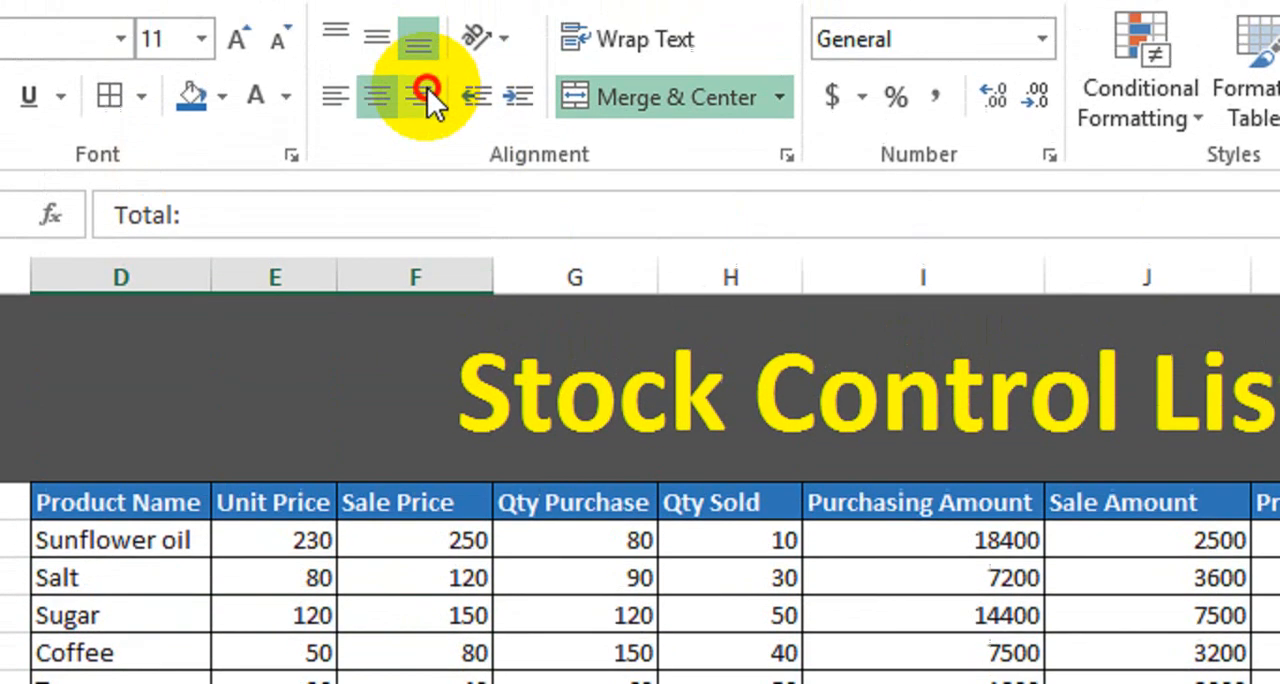
pyautogui.click(423, 100)
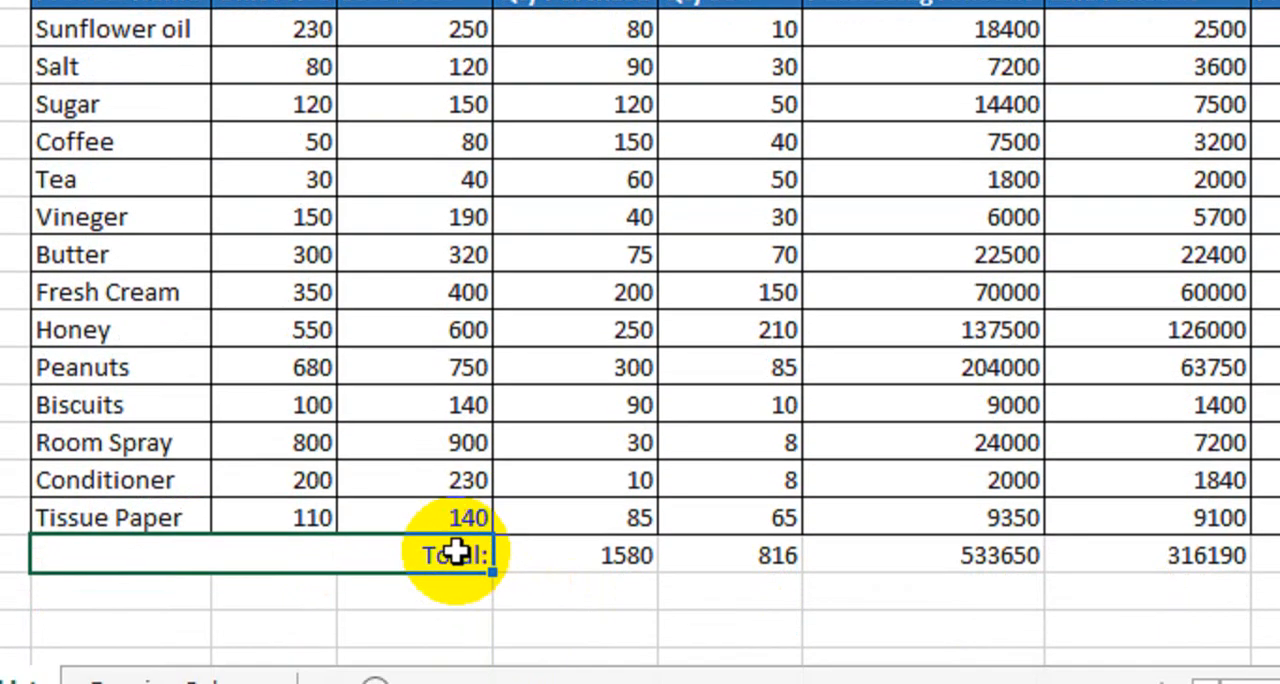
# Format the whole totals row, including its label, in bold at font size 16.
pyautogui.moveTo(455, 553); pyautogui.dragTo(1279, 555)
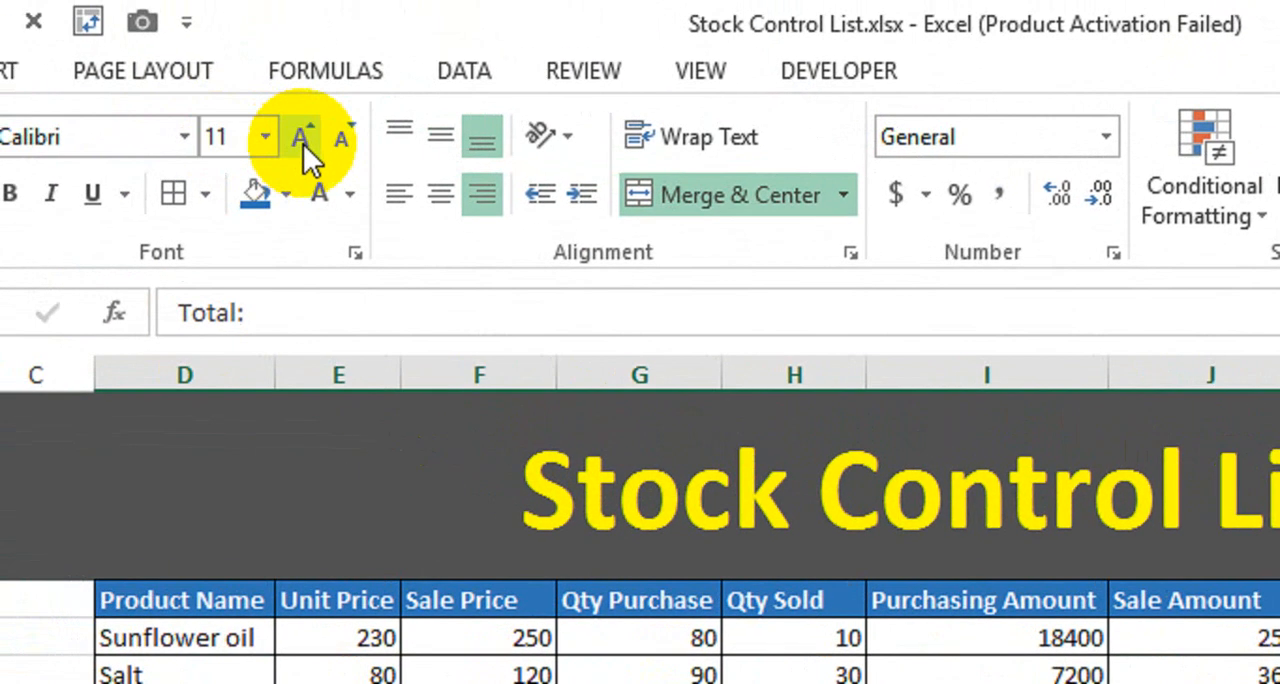
pyautogui.click(220, 97)
pyautogui.click(220, 97)
pyautogui.click(220, 97)
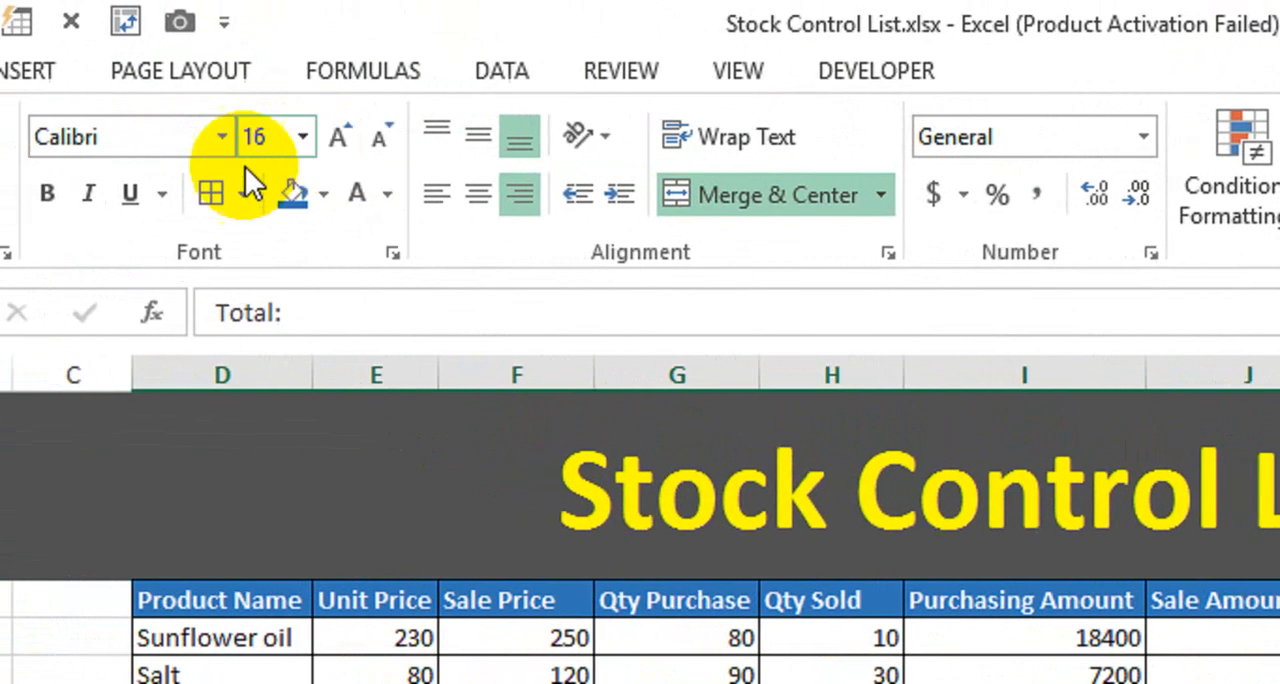
pyautogui.click(47, 193)
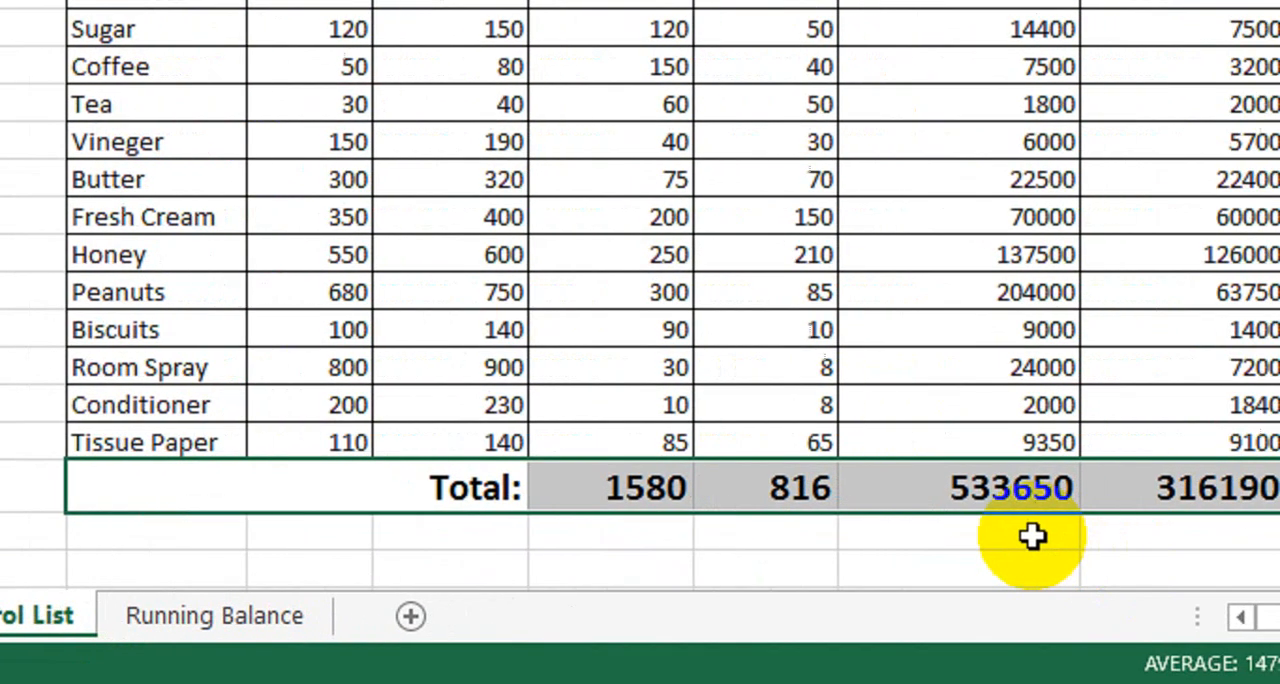